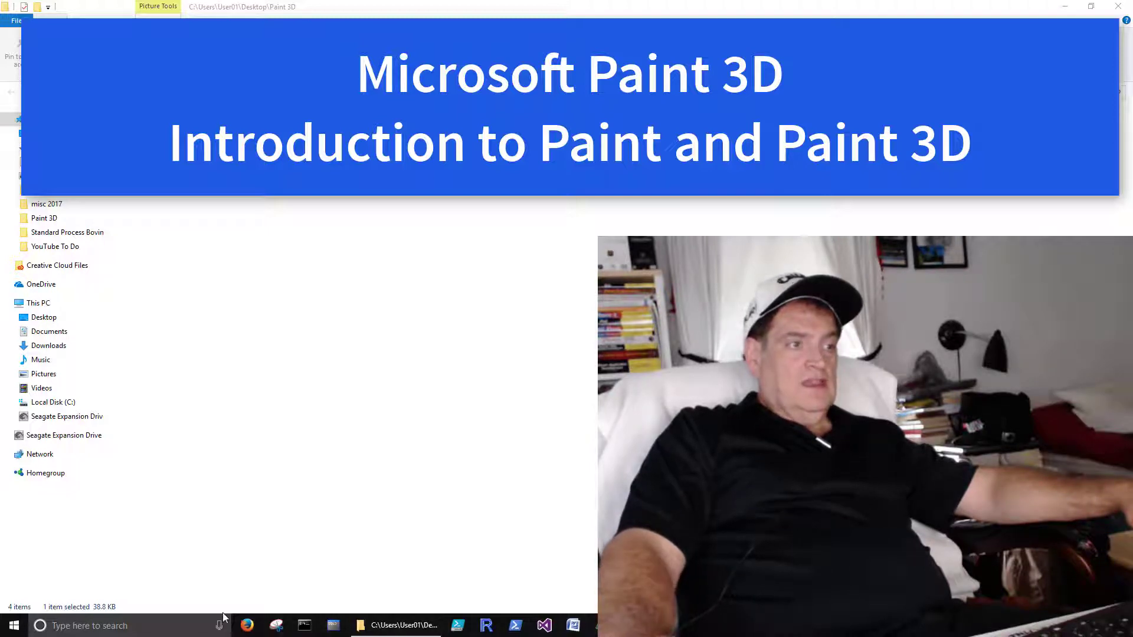
Step: Open the Windows Start menu over the Paint 3D folder in File Explorer
click(13, 627)
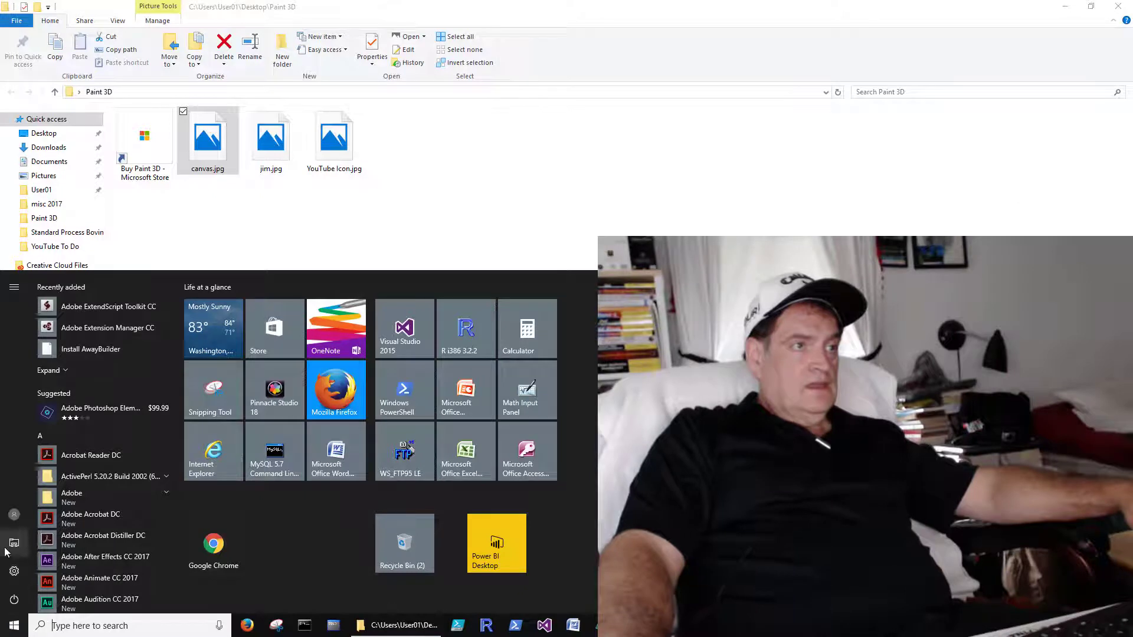
Step: Scroll the Start menu's installed-apps list down to Paint 3D under P
scroll(55, 508, down, 1)
scroll(54, 511, down, 6)
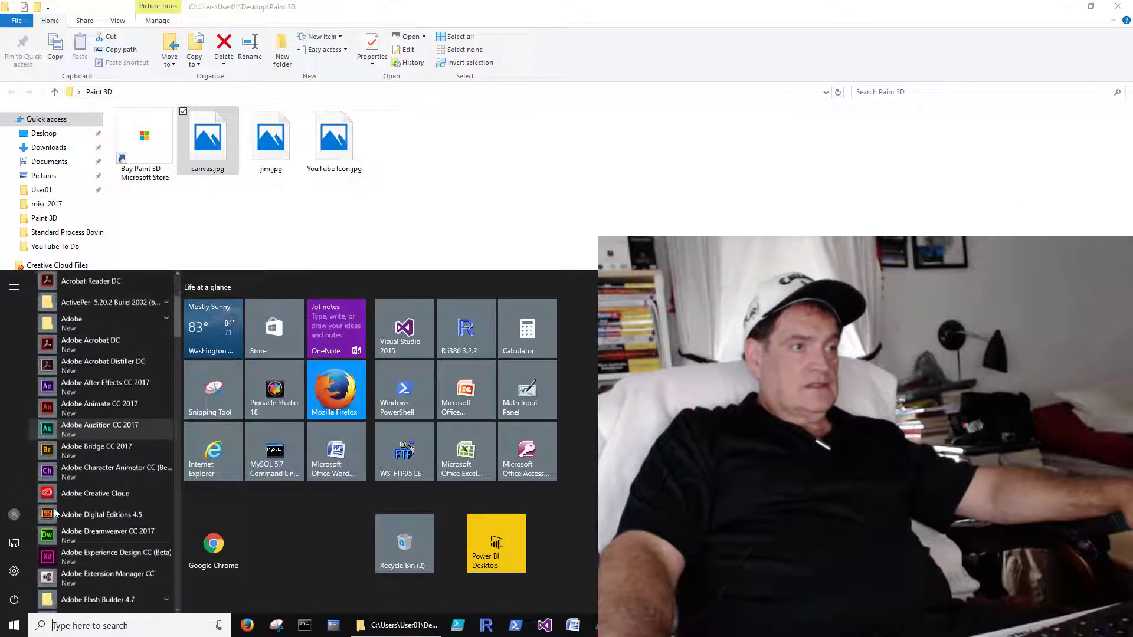
scroll(55, 511, down, 15)
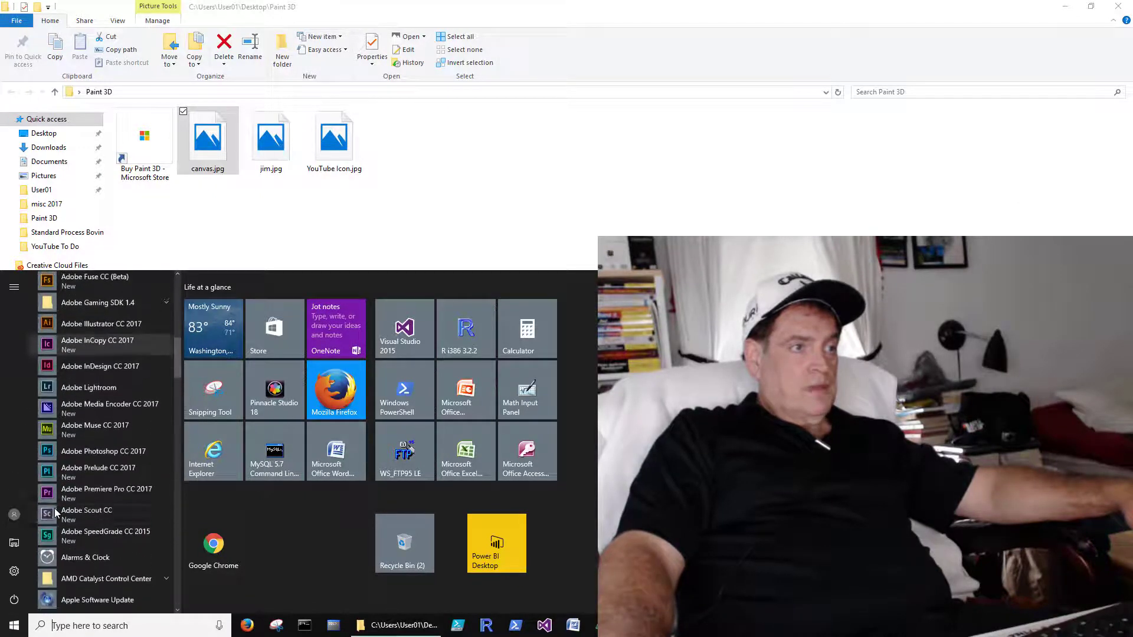
scroll(54, 508, down, 7)
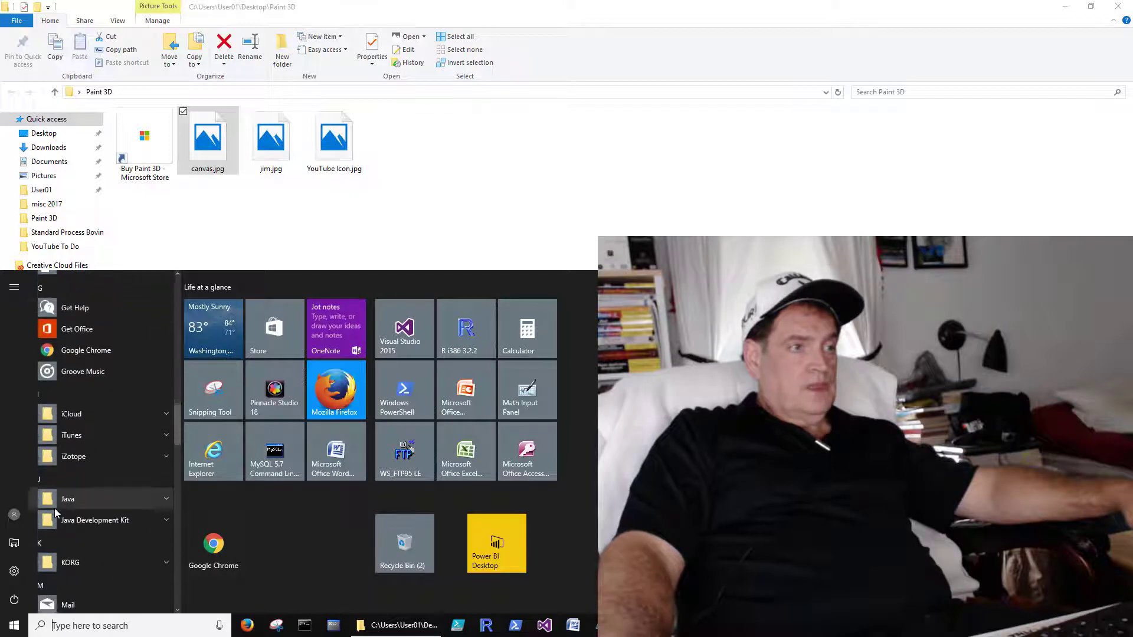
scroll(54, 507, down, 12)
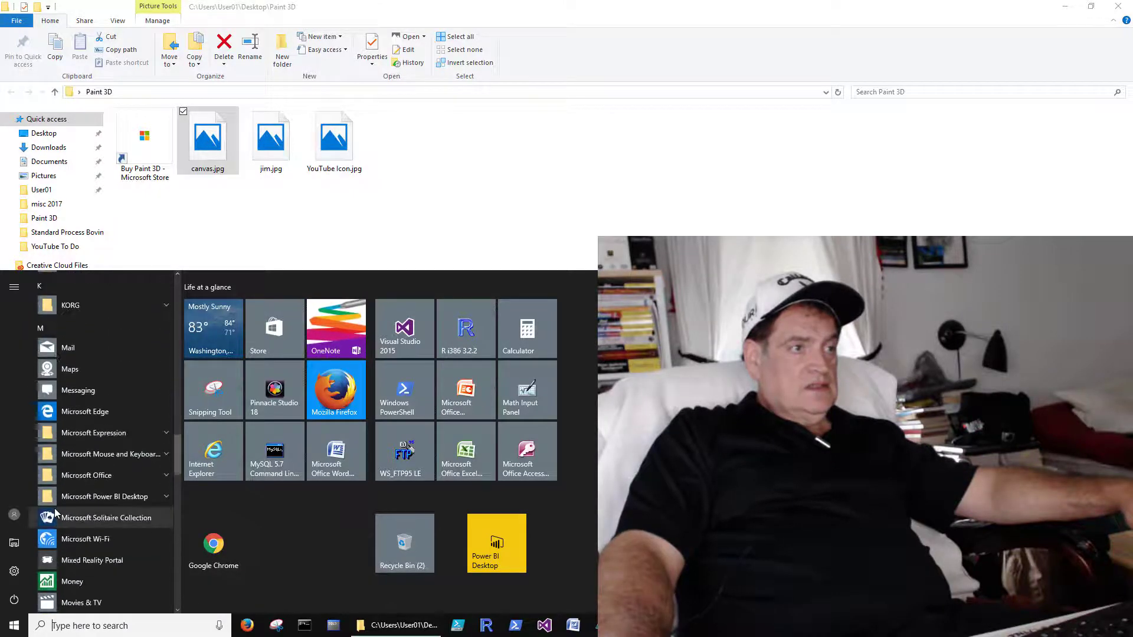
scroll(55, 508, down, 3)
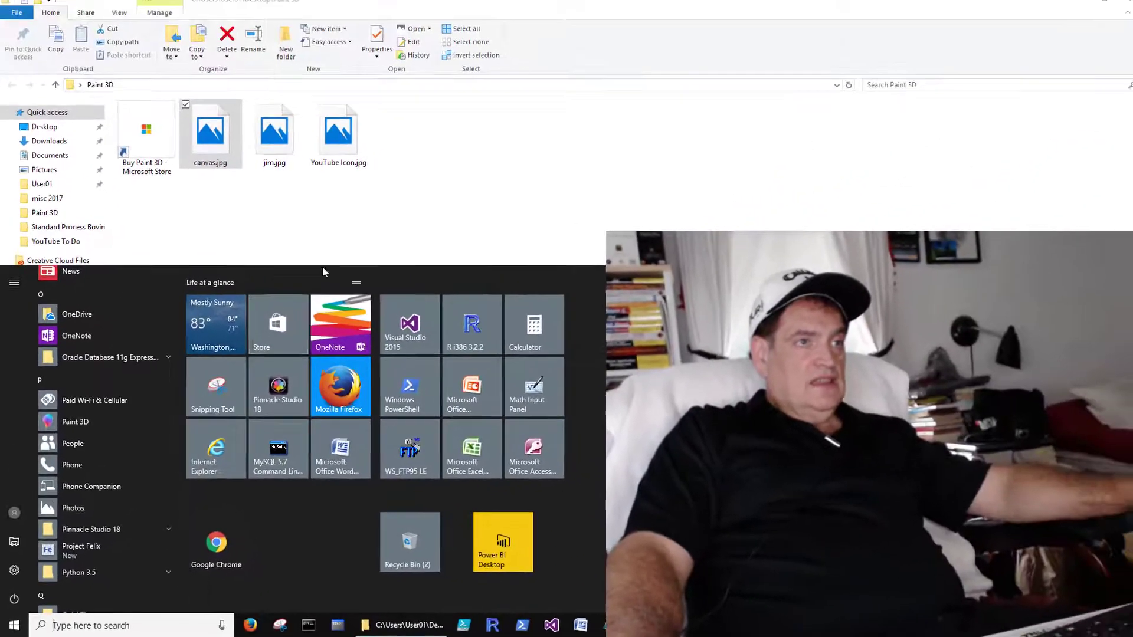
click(425, 134)
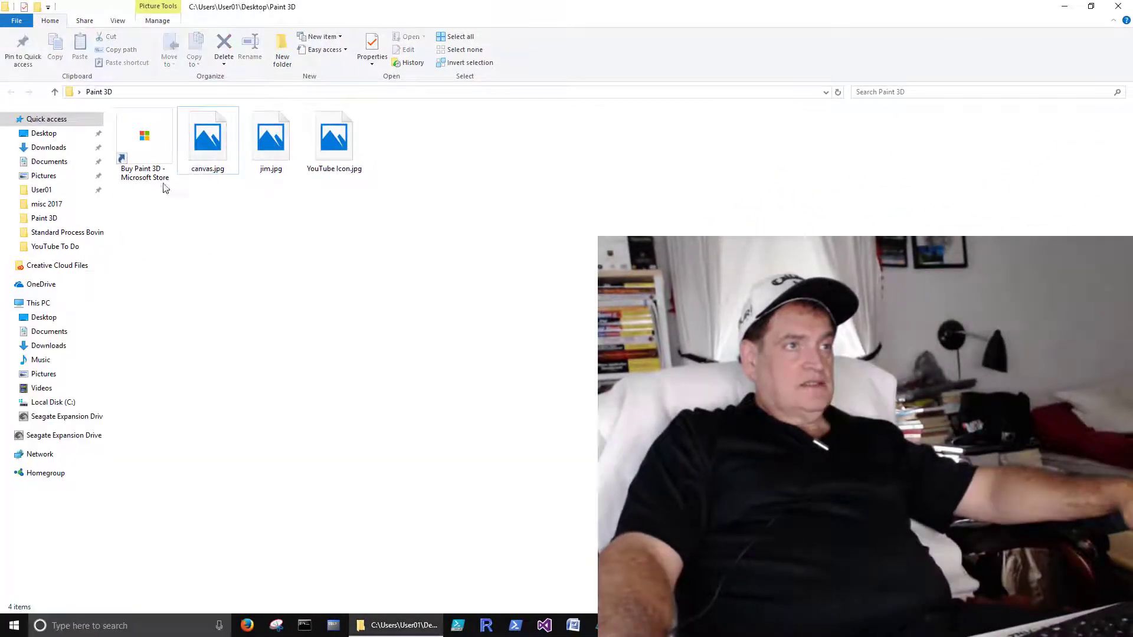
click(143, 161)
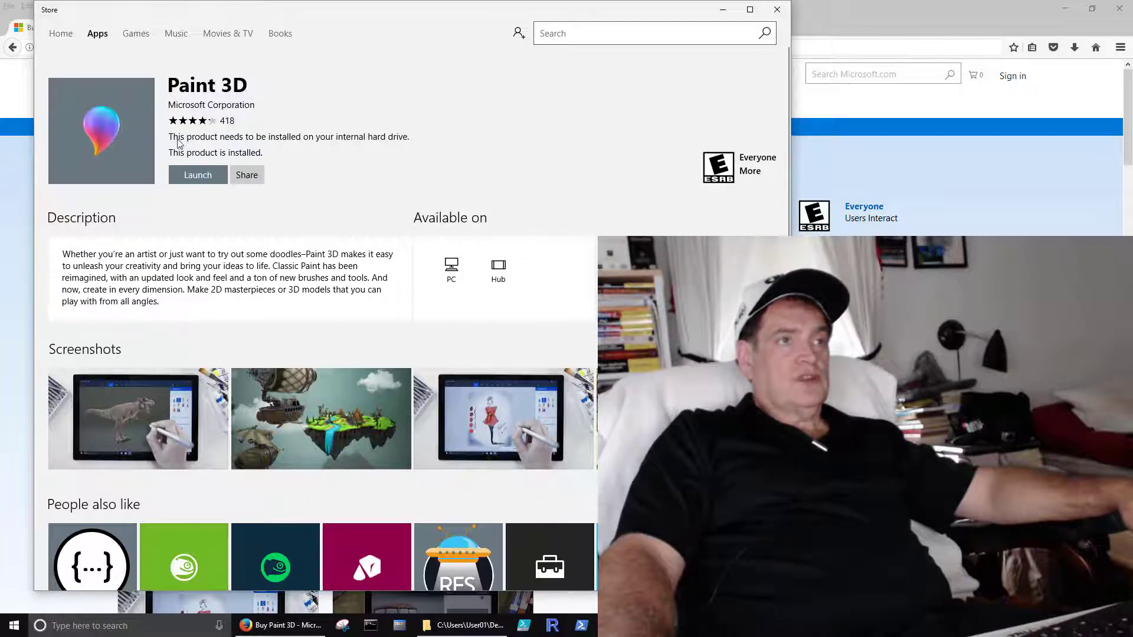
click(776, 10)
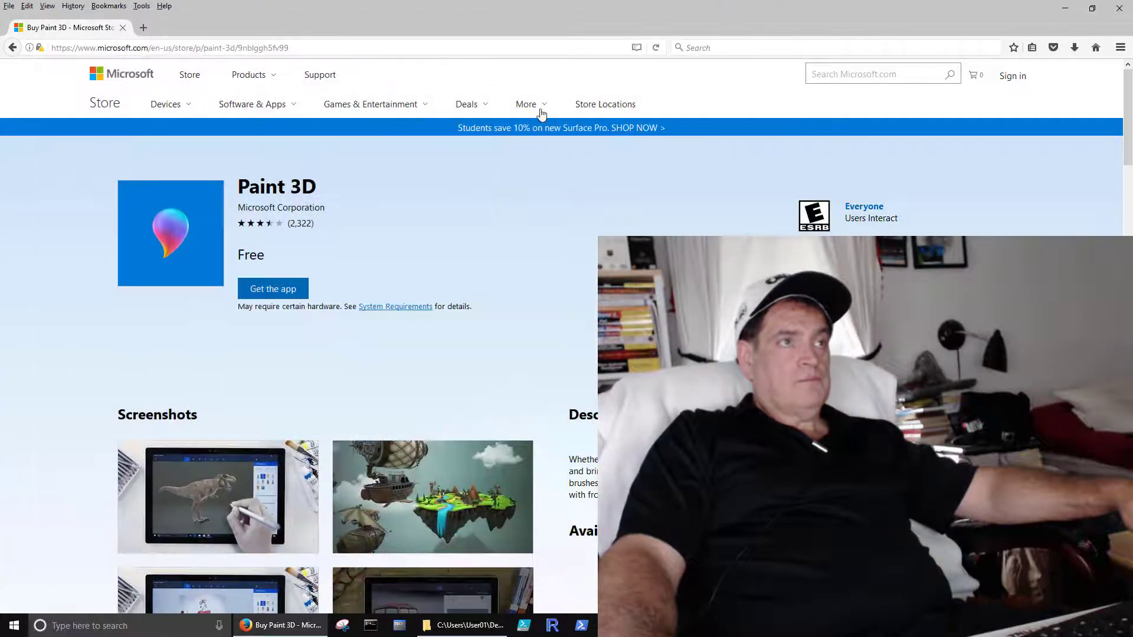
click(140, 47)
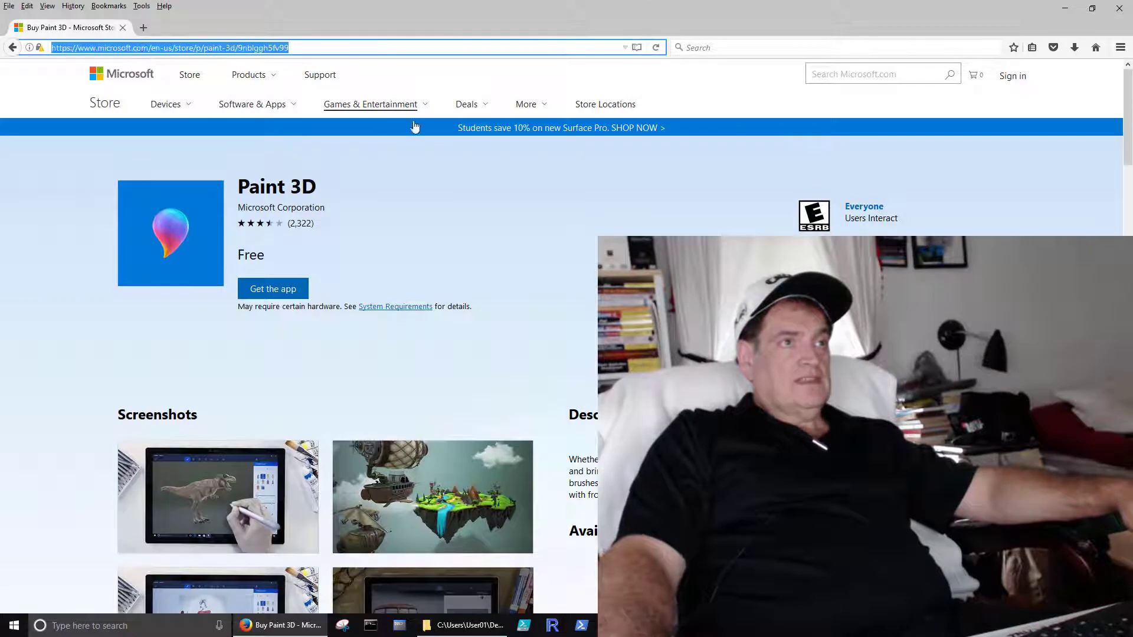
click(406, 185)
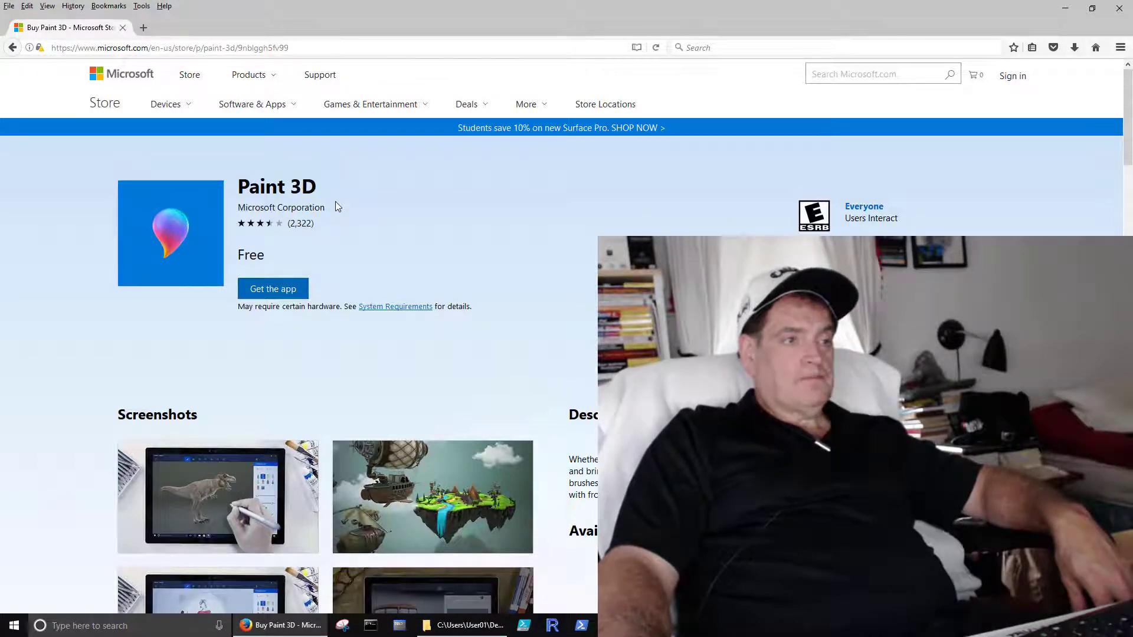
click(1119, 9)
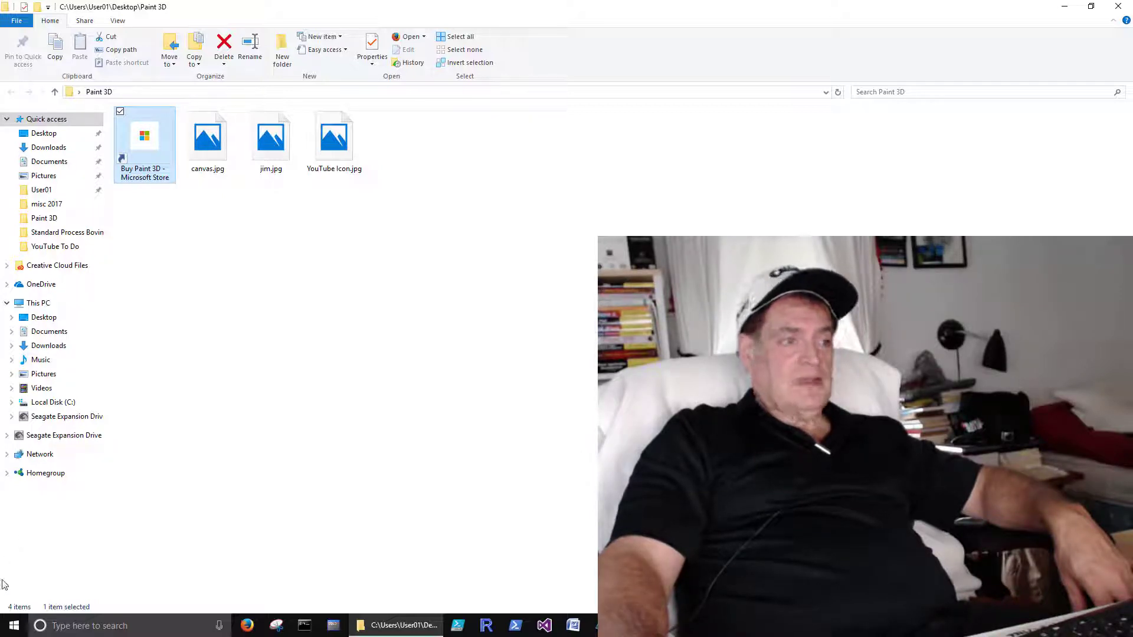
Step: Launch classic Paint from Windows Accessories, opening a blank 743 × 458px canvas
click(14, 625)
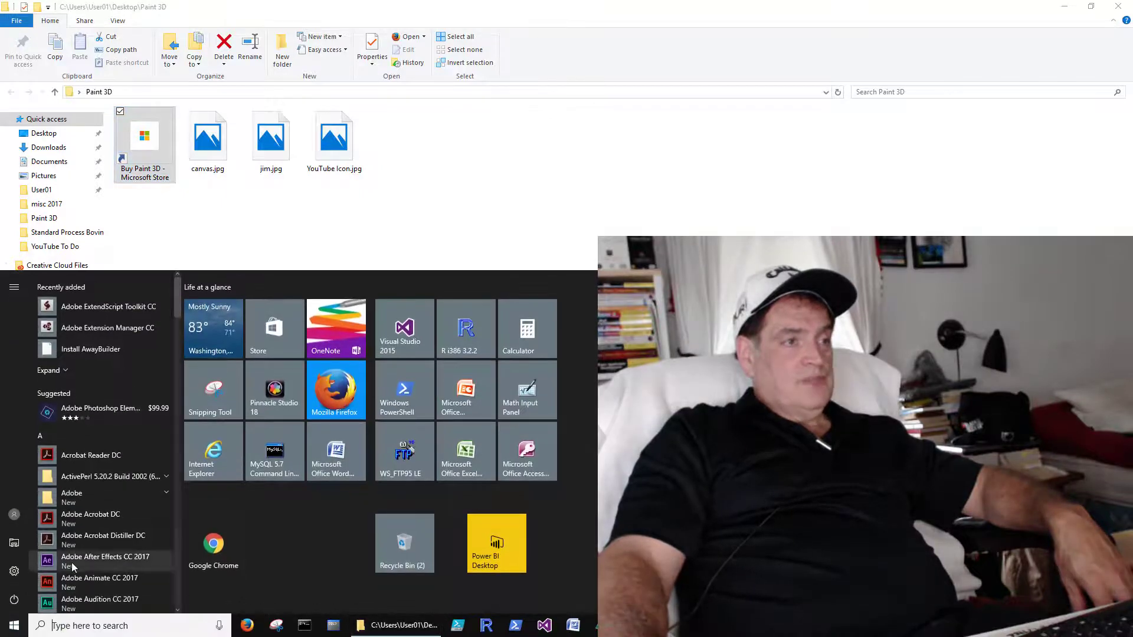
scroll(73, 565, down, 15)
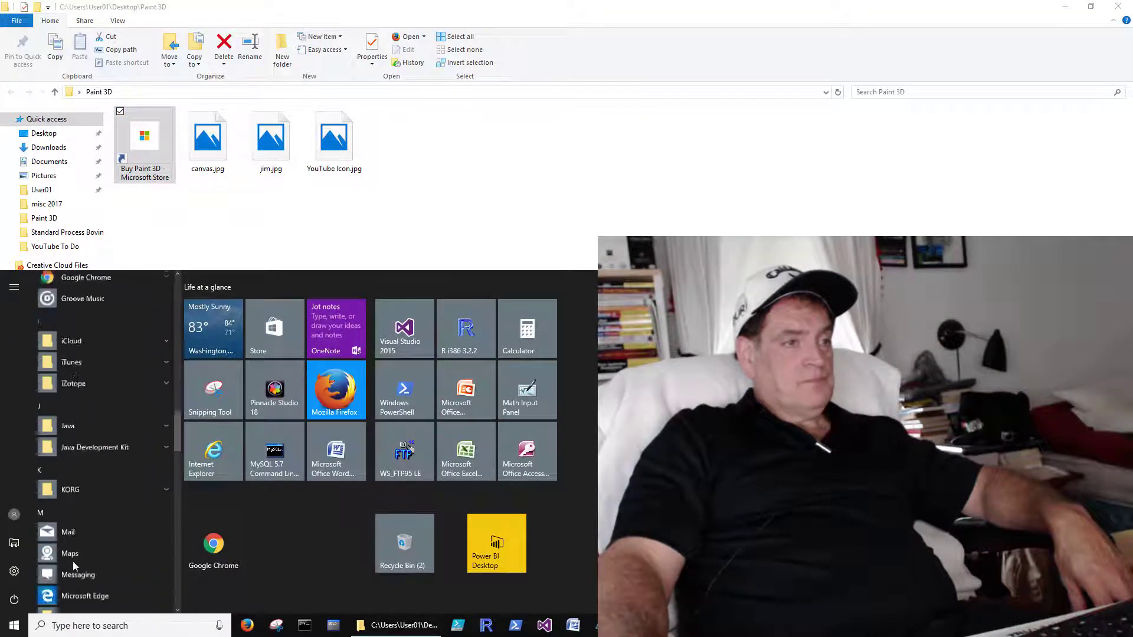
scroll(73, 565, down, 10)
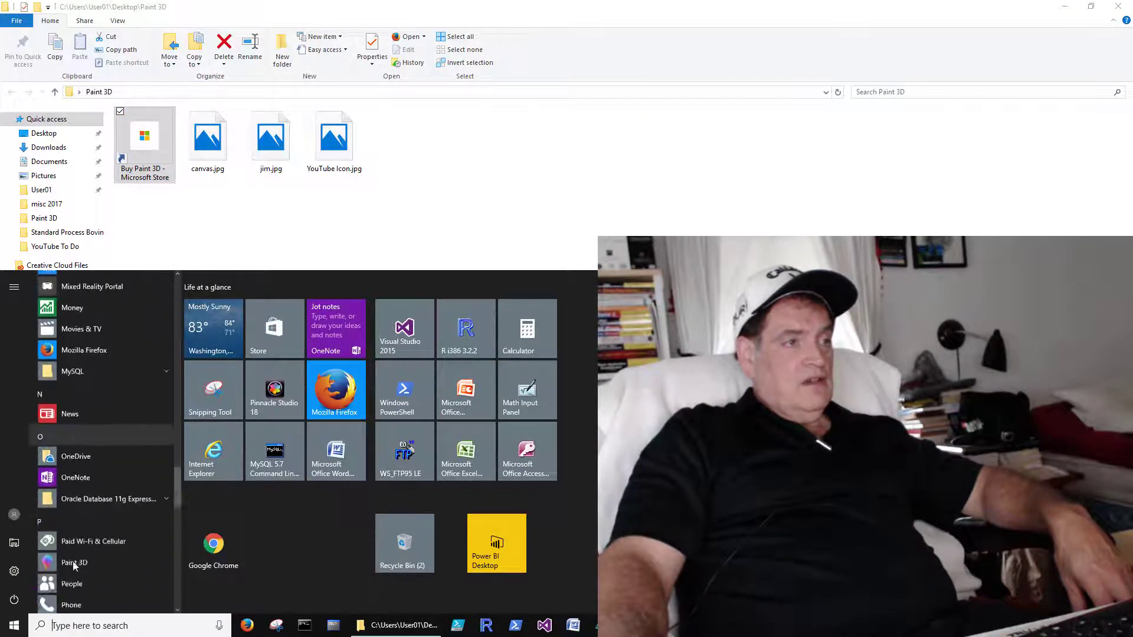
scroll(73, 565, down, 1)
scroll(73, 566, down, 10)
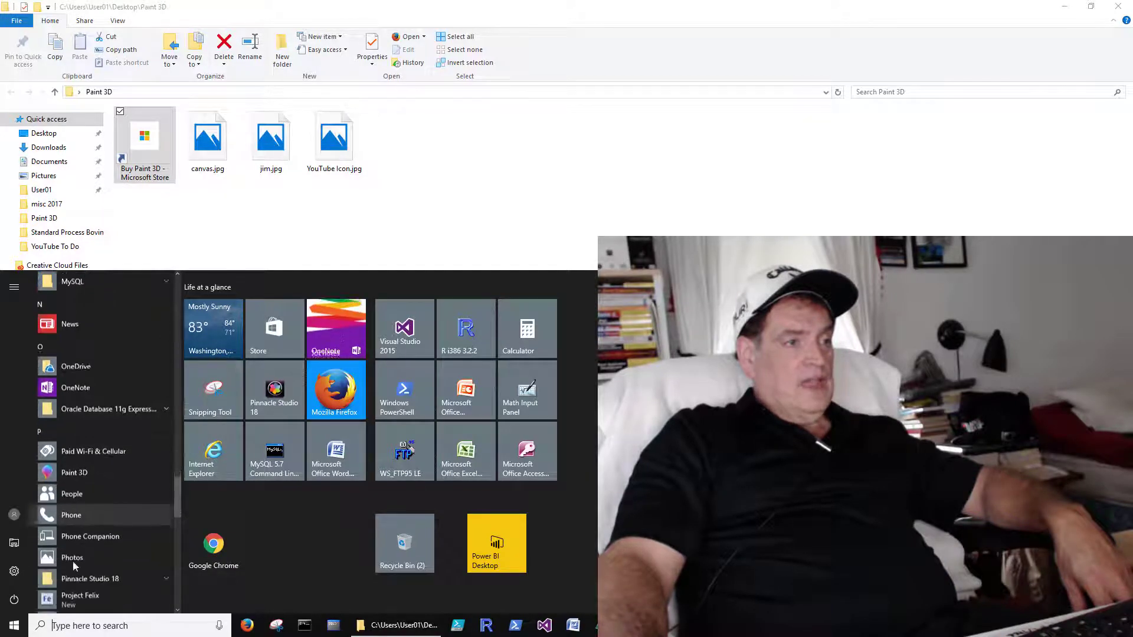
scroll(73, 565, down, 10)
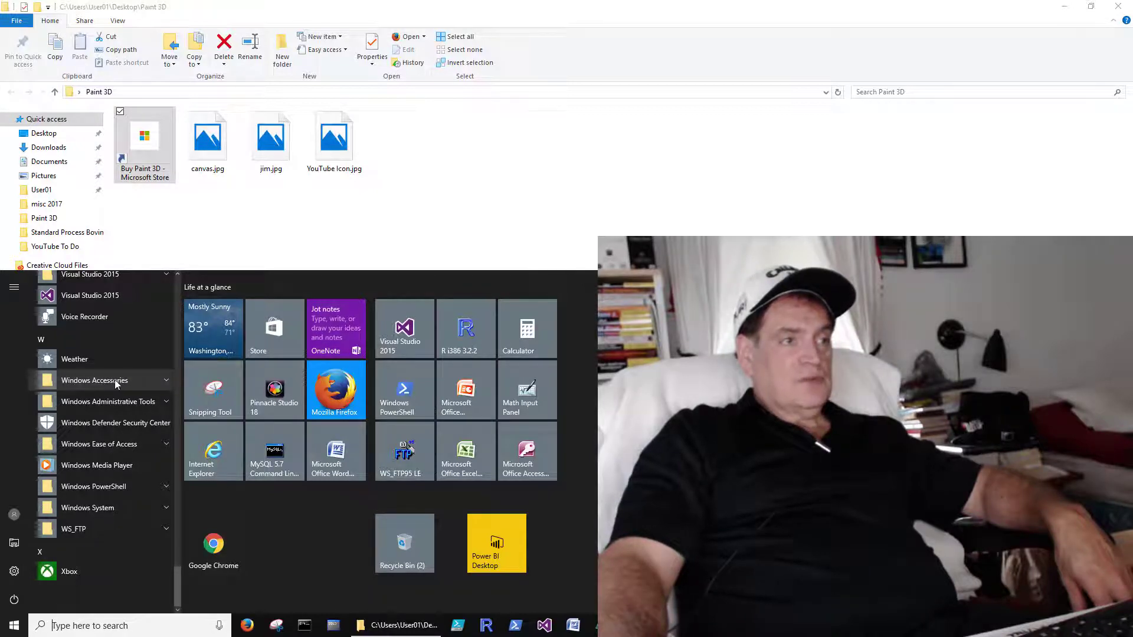
click(115, 380)
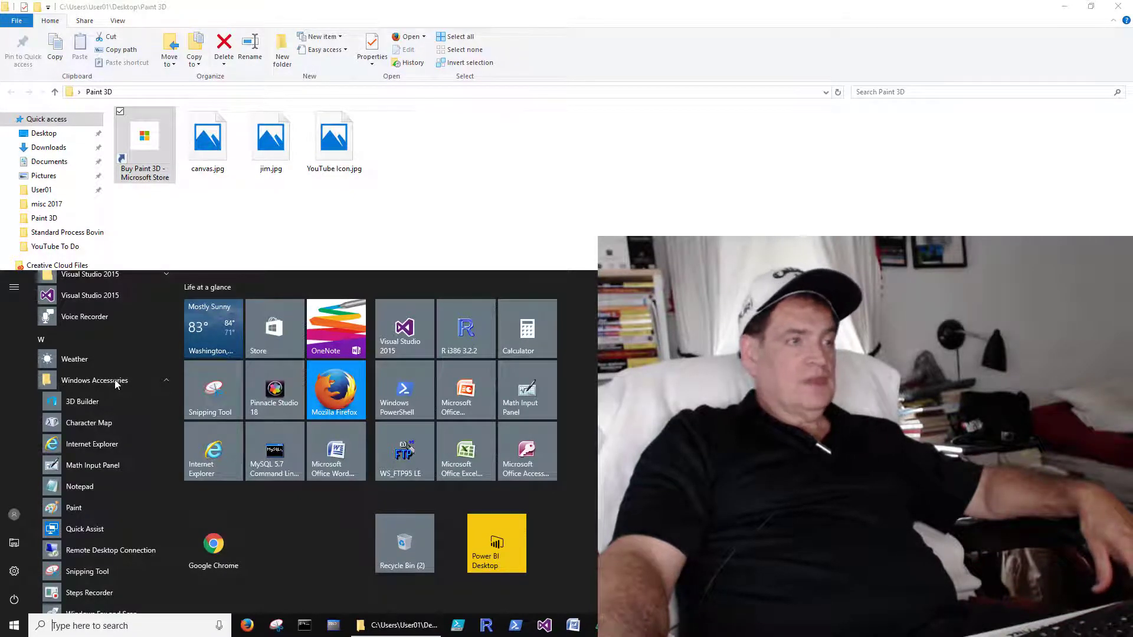
click(66, 507)
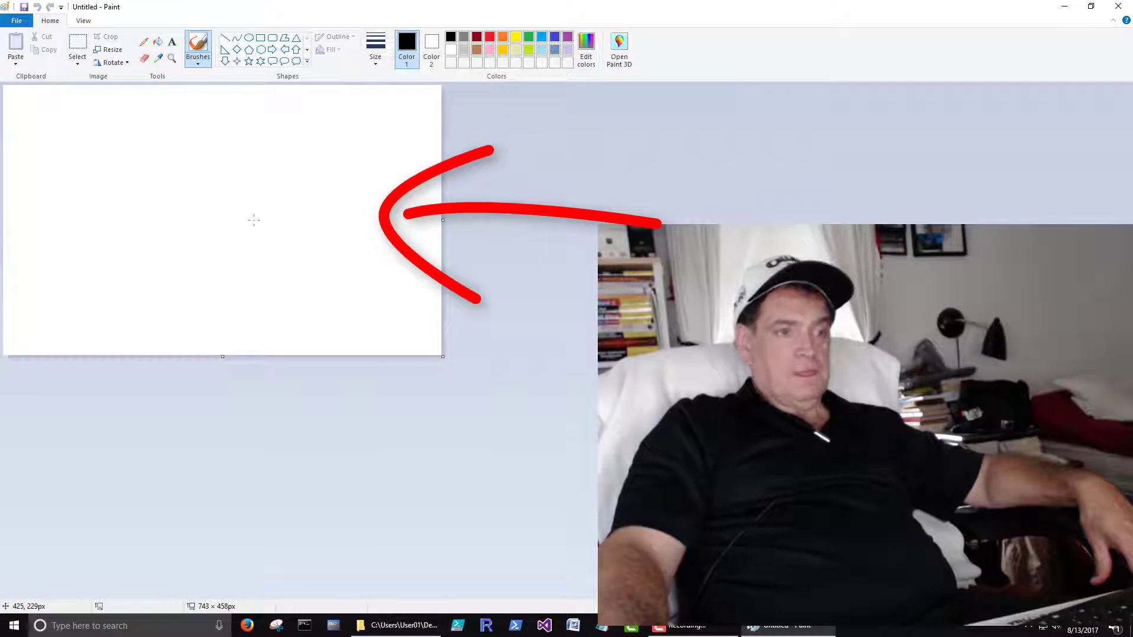
Step: Preview canvas.jpg from the Paint 3D folder in Photos, then close it
click(400, 626)
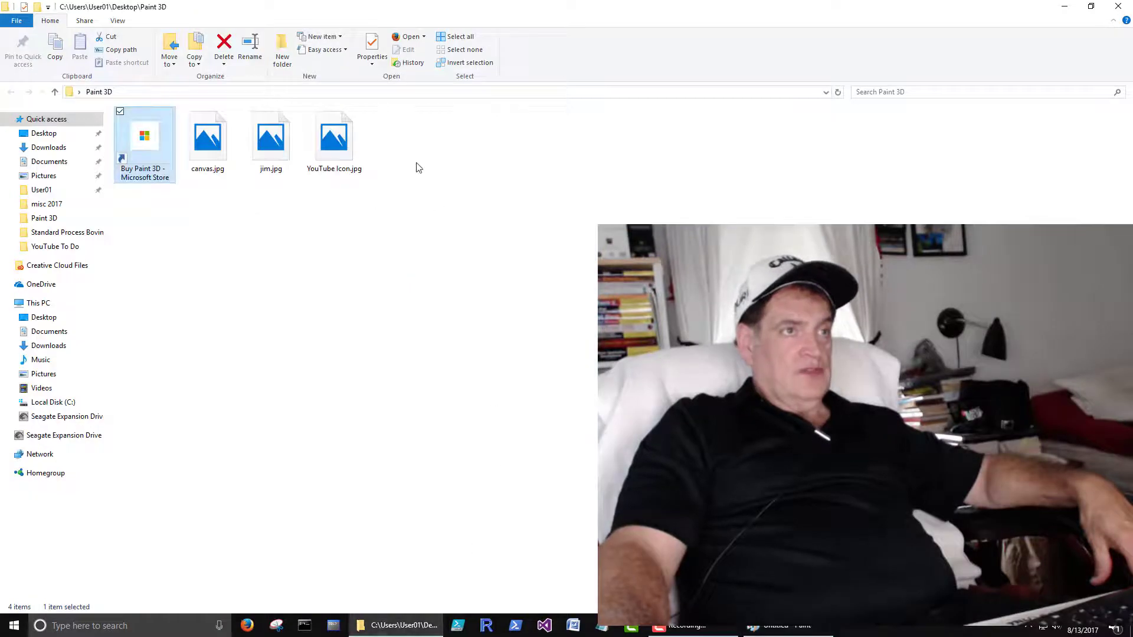
double_click(206, 153)
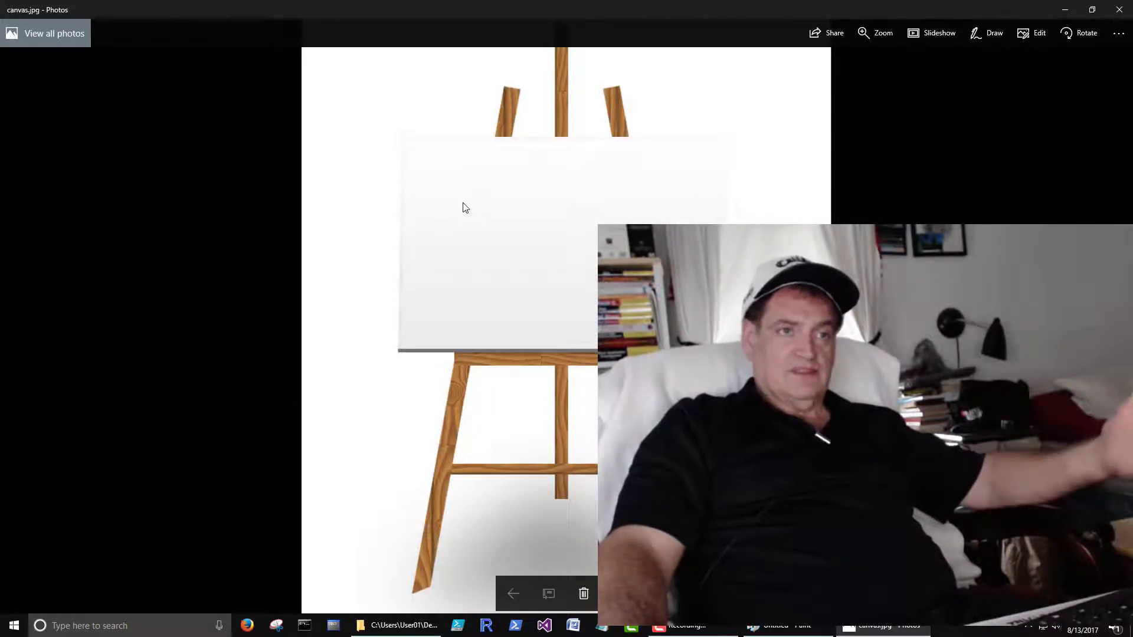
click(1119, 10)
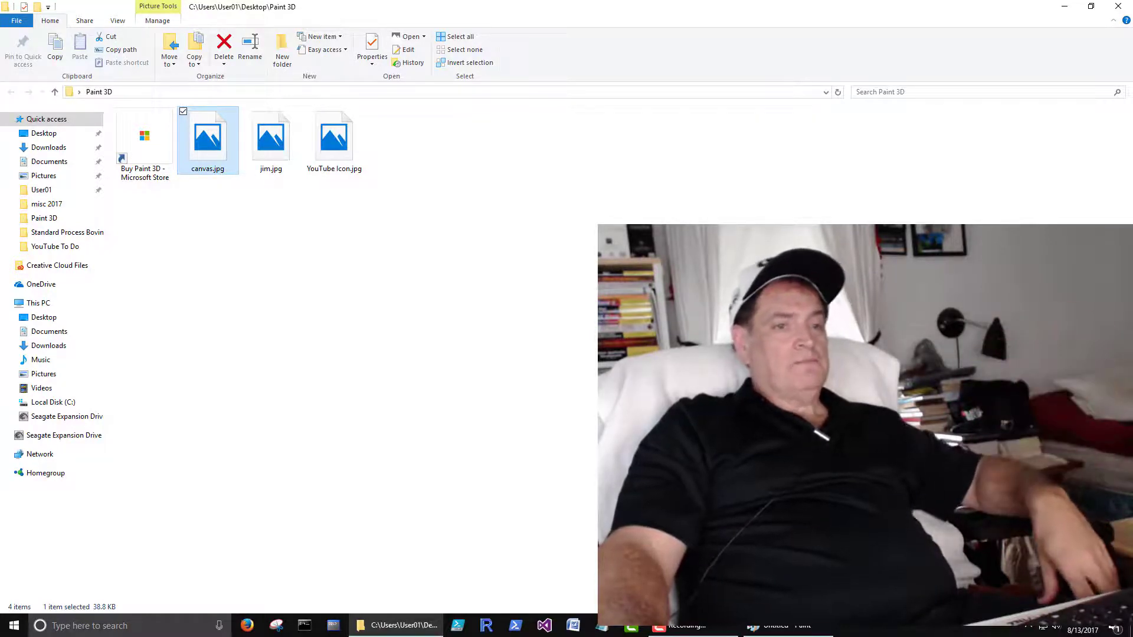
Step: Drag the blank Paint canvas's handles until it measures 958 × 580px
click(787, 629)
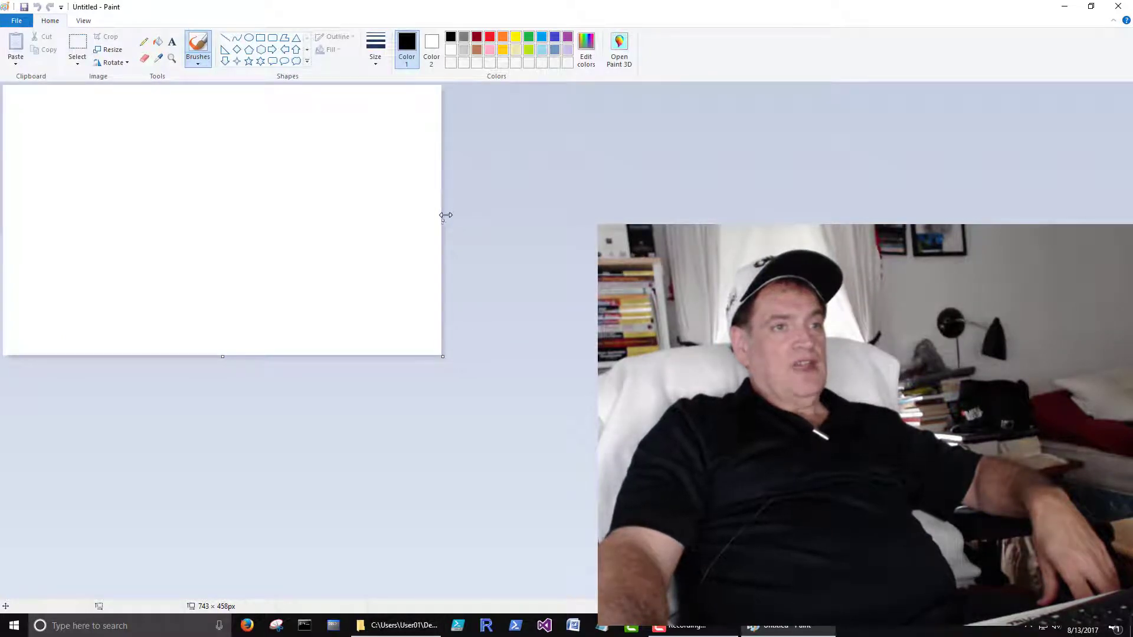
drag(463, 222, 669, 222)
drag(335, 357, 348, 480)
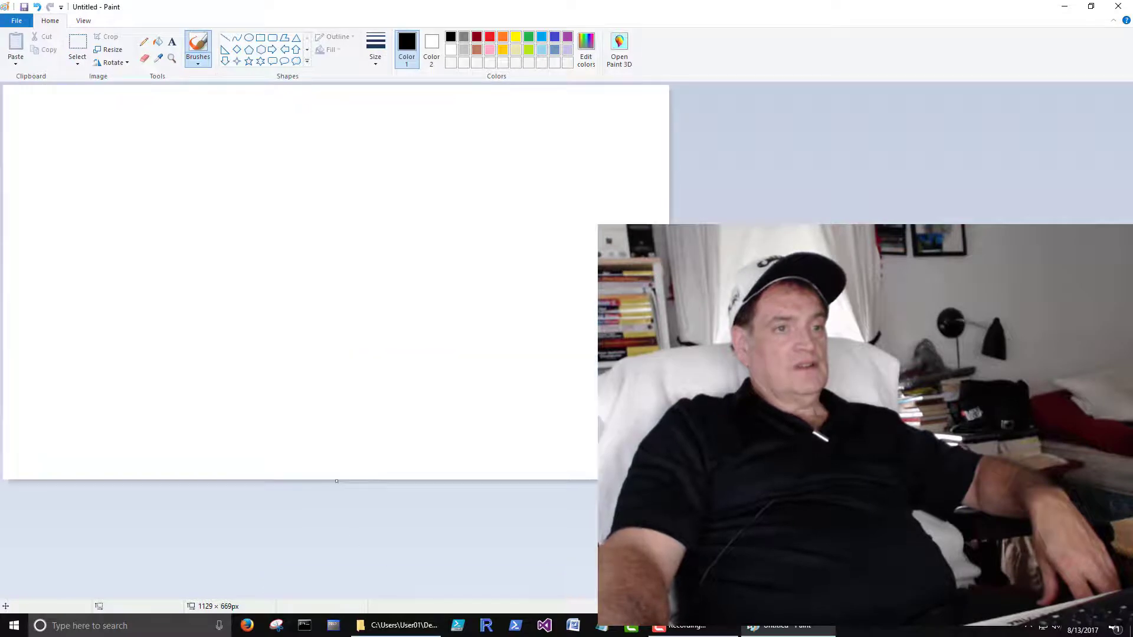
drag(669, 481, 574, 431)
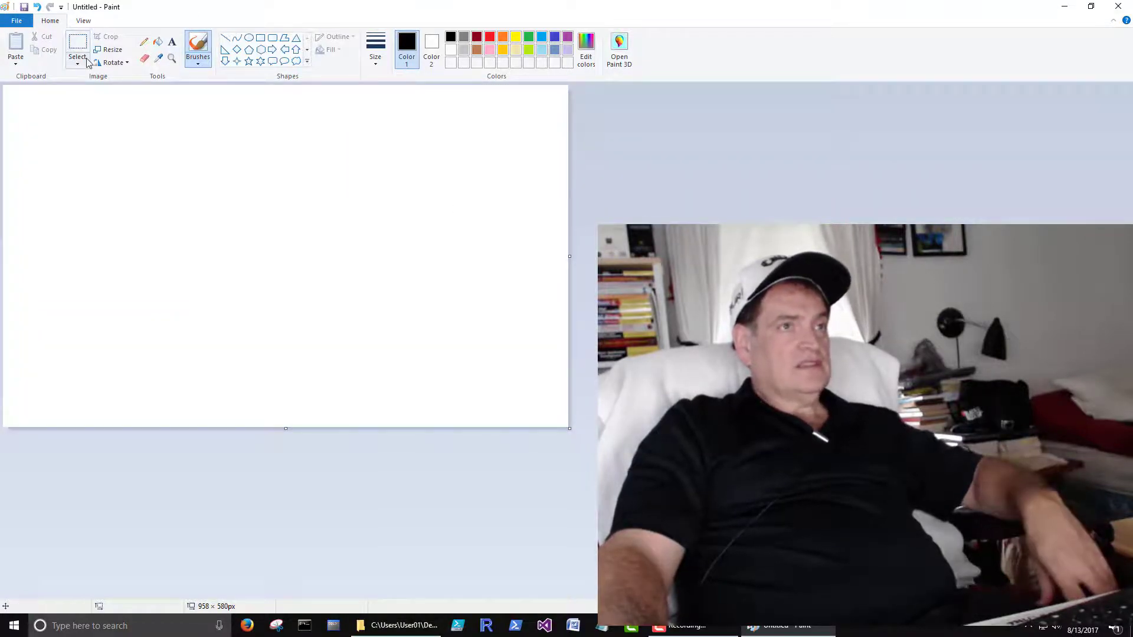
Step: Draw a black rectangle and a red-outlined circle near the canvas's top left
click(261, 38)
drag(79, 146, 184, 204)
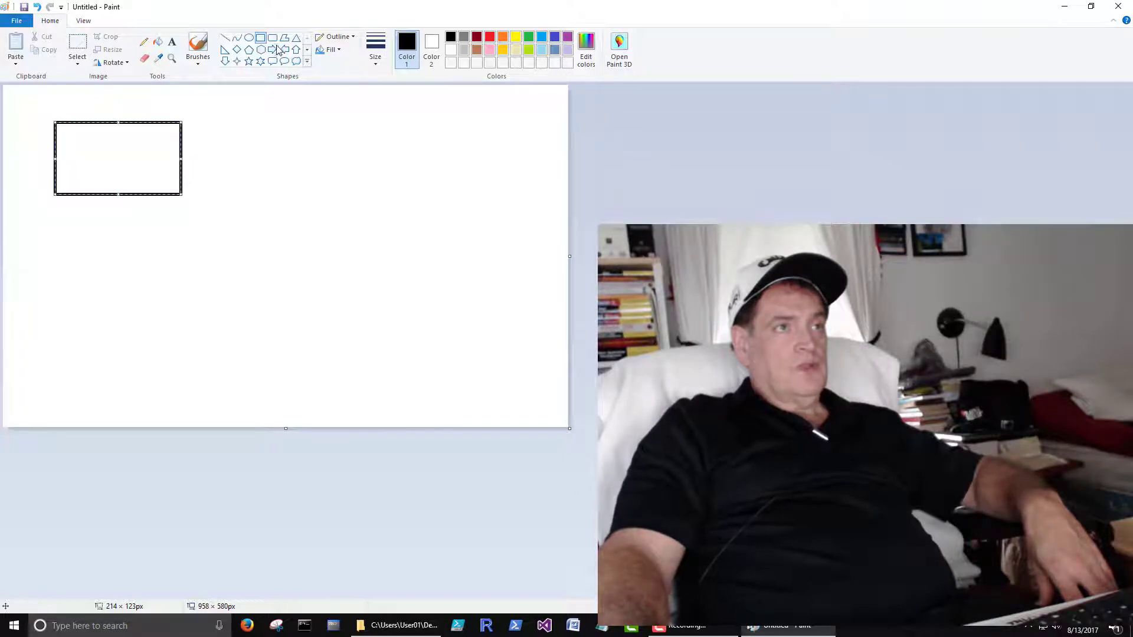
click(250, 38)
drag(238, 128, 329, 214)
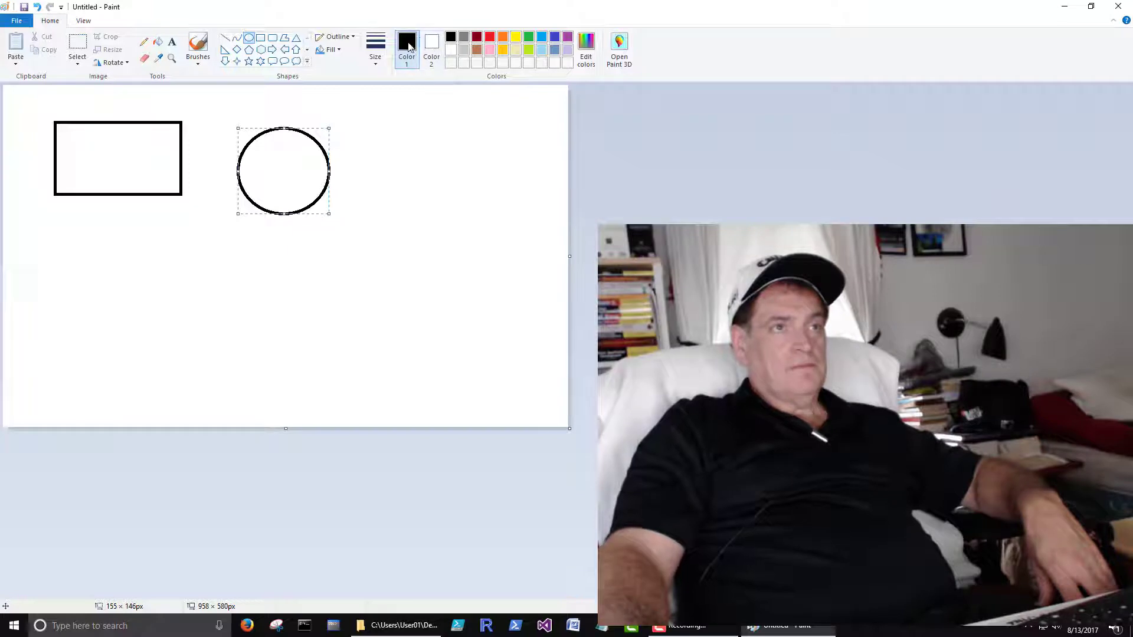
click(481, 38)
click(489, 39)
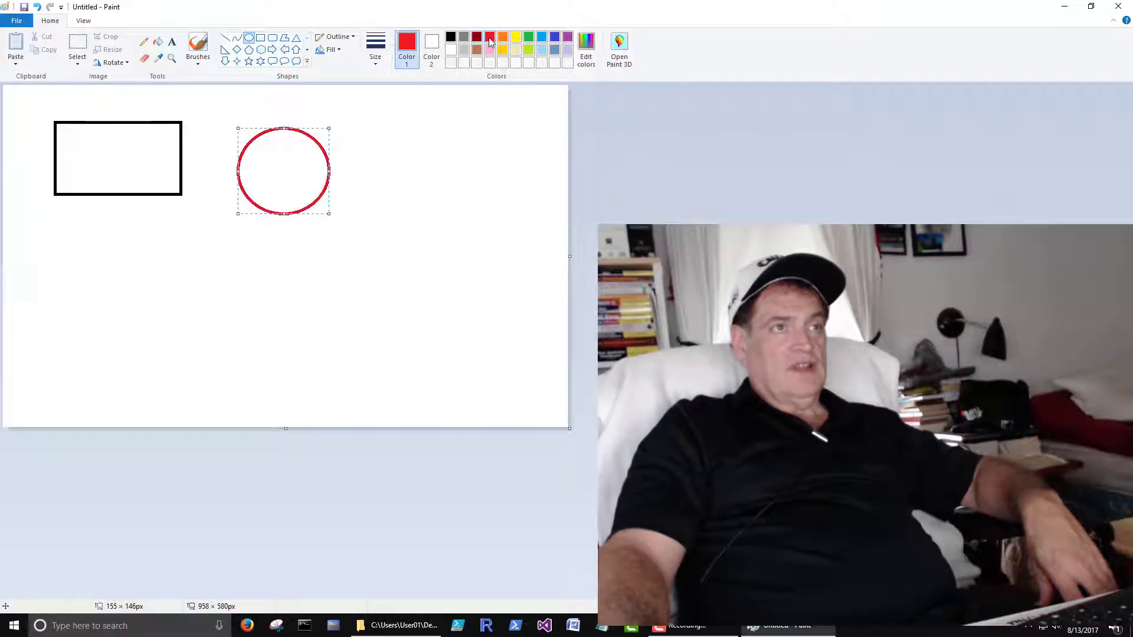
click(473, 176)
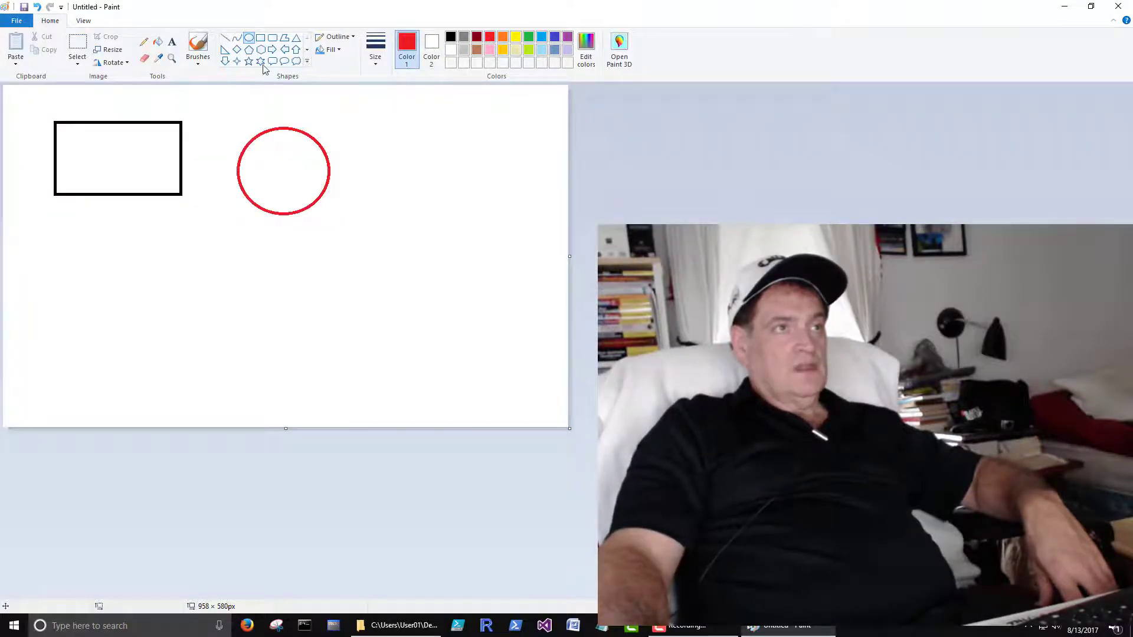
Step: Add a red right-pointing arrow beside the circle, filled with solid yellow
click(272, 49)
drag(348, 111, 402, 143)
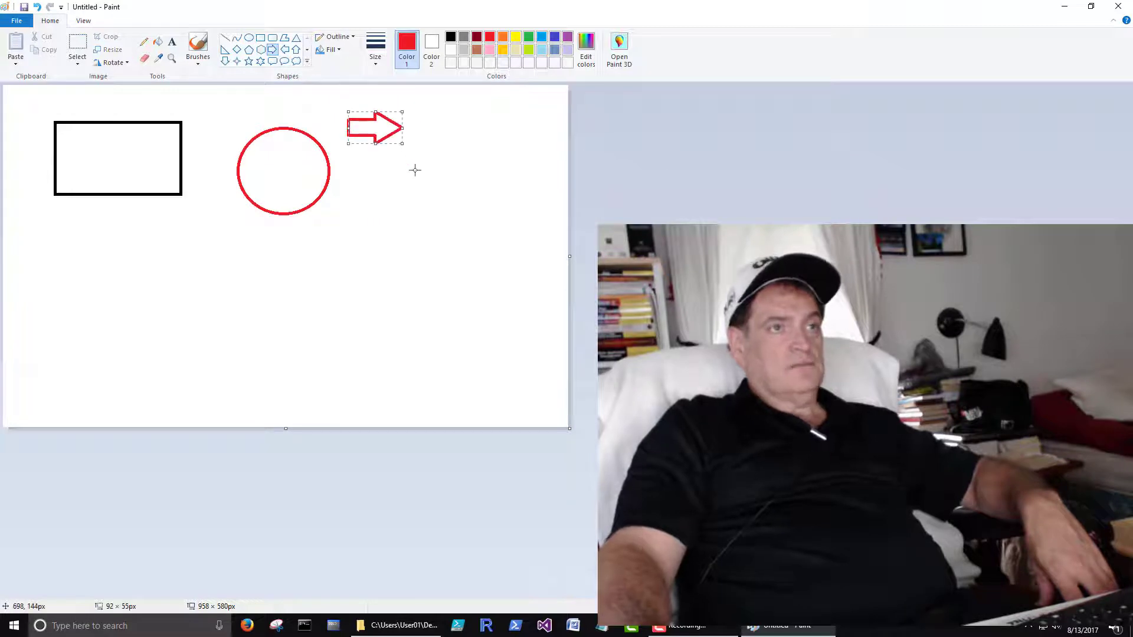
click(431, 52)
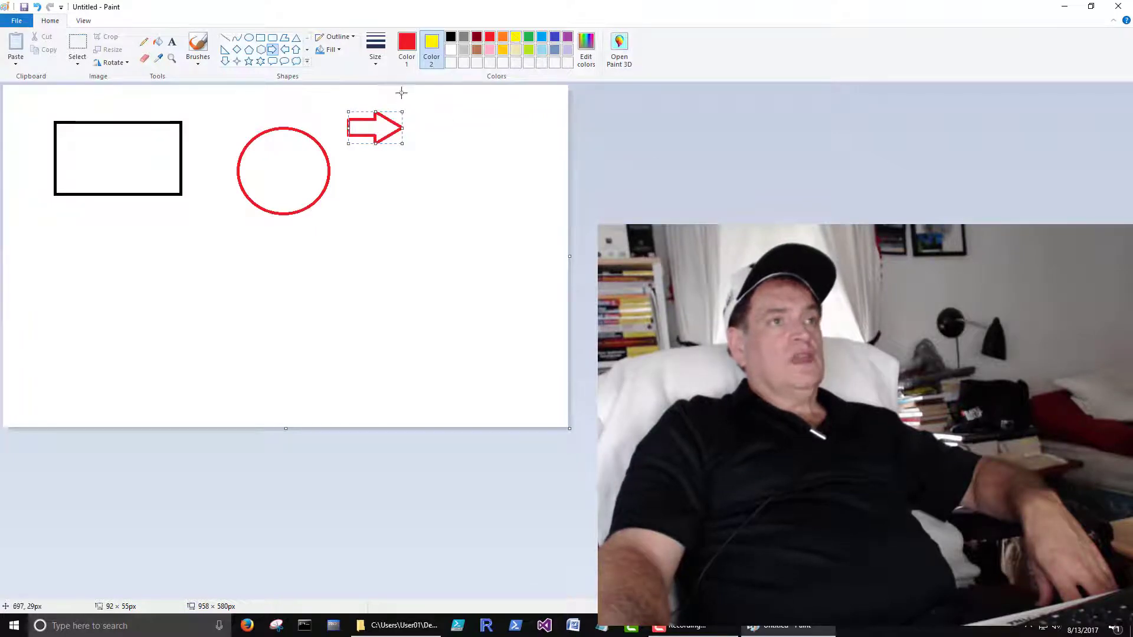
click(338, 51)
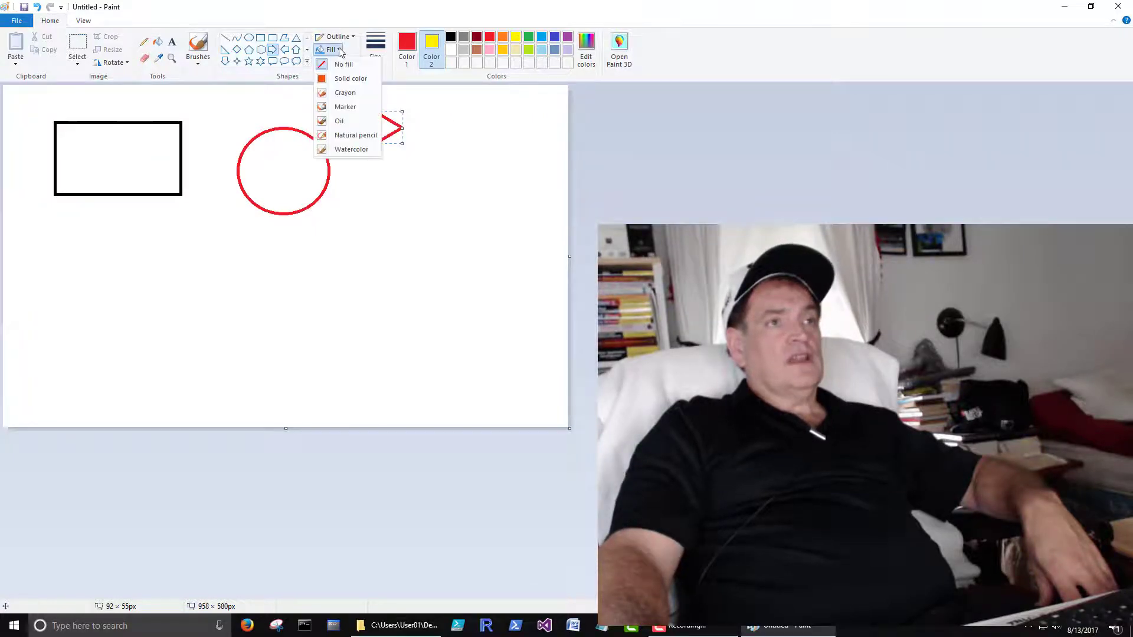
click(354, 79)
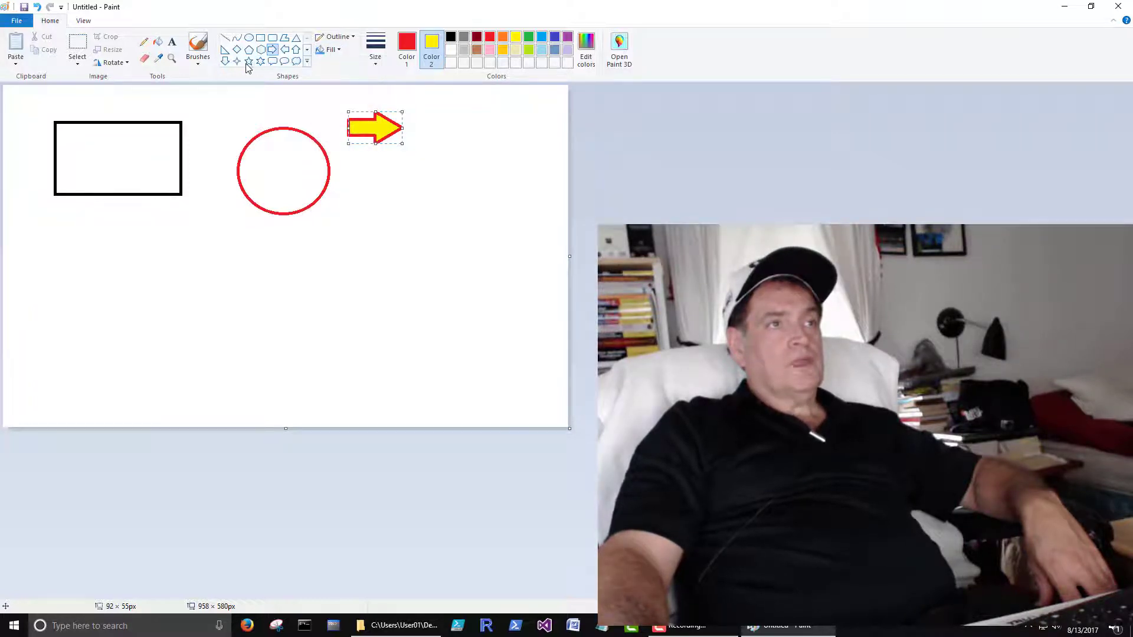
Step: Draw a yellow heart with a red outline below the arrow
click(307, 62)
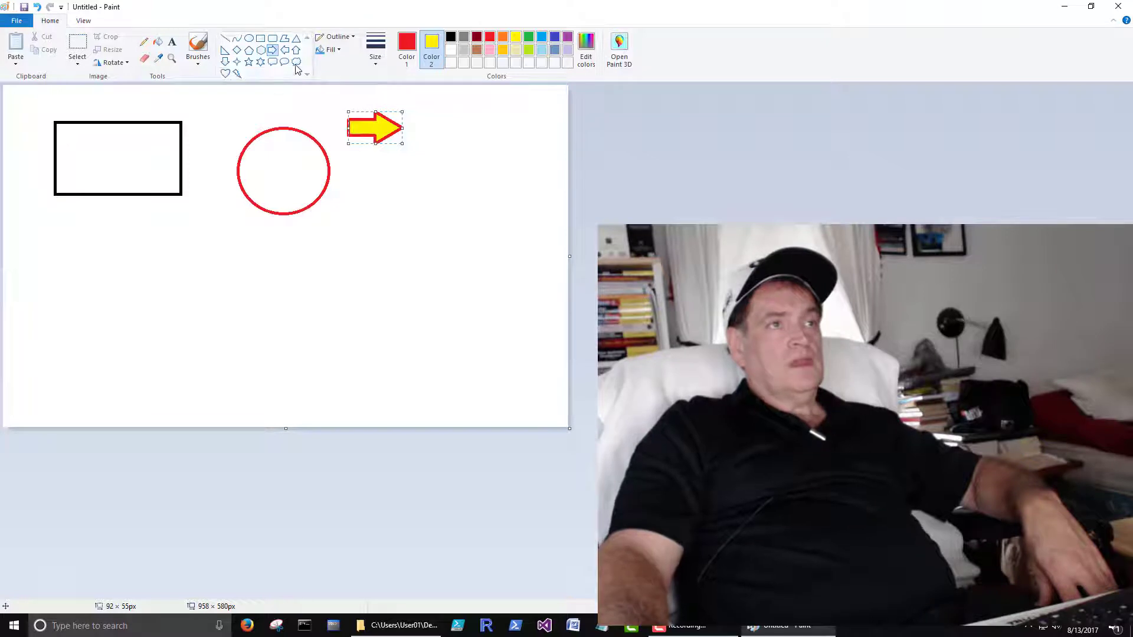
click(227, 74)
drag(344, 176, 396, 241)
click(443, 273)
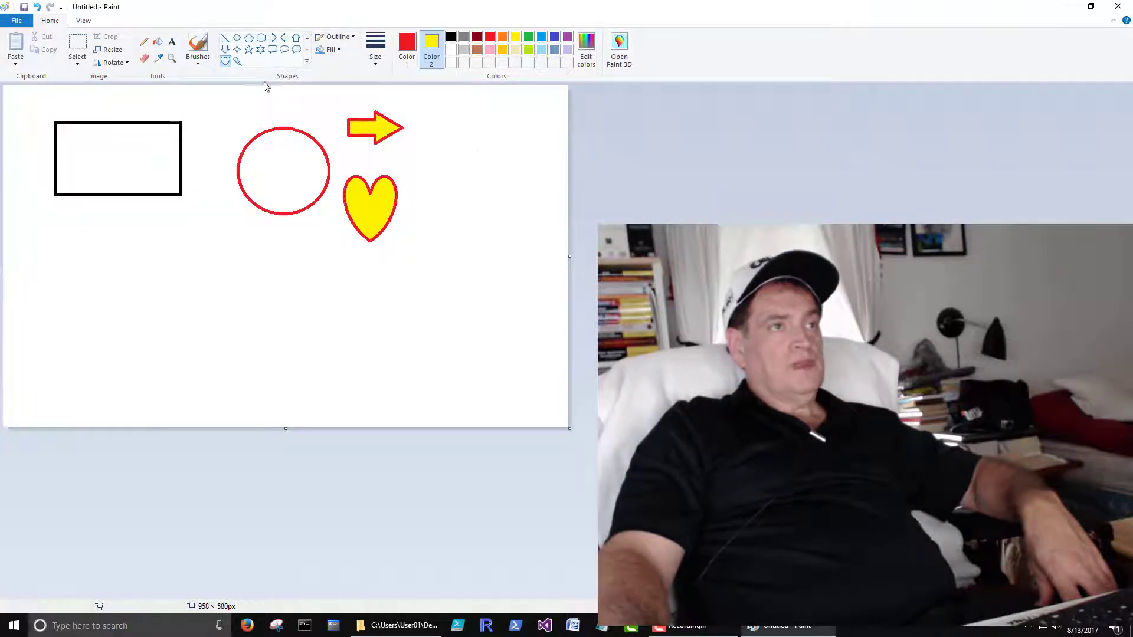
Step: Type Hello in a new text box below the shapes and select it
click(172, 42)
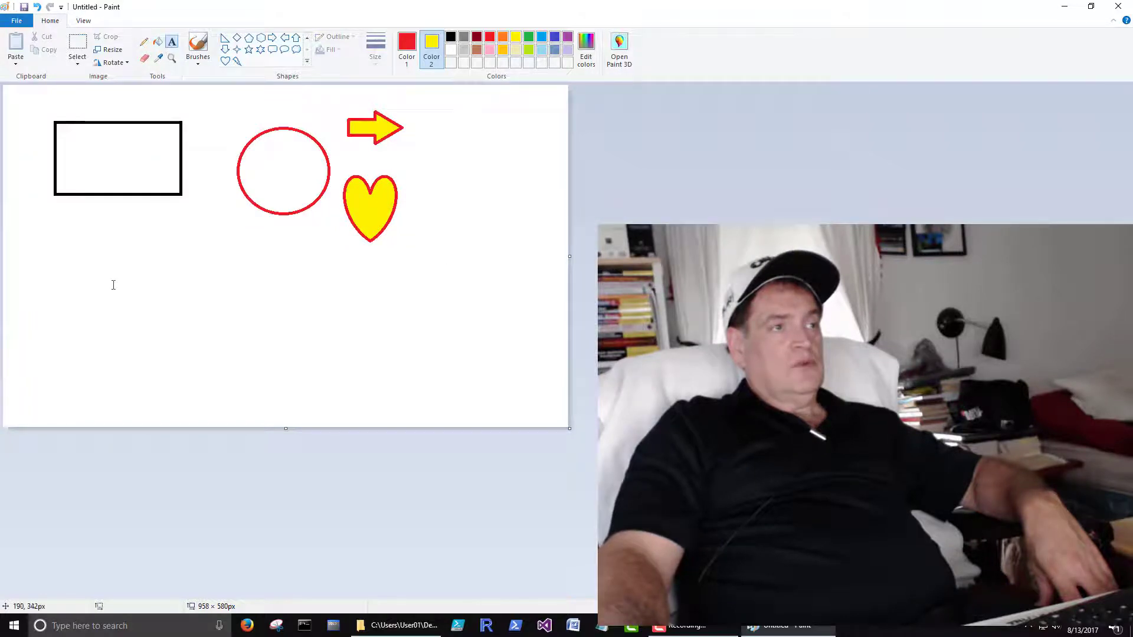
drag(193, 315, 236, 347)
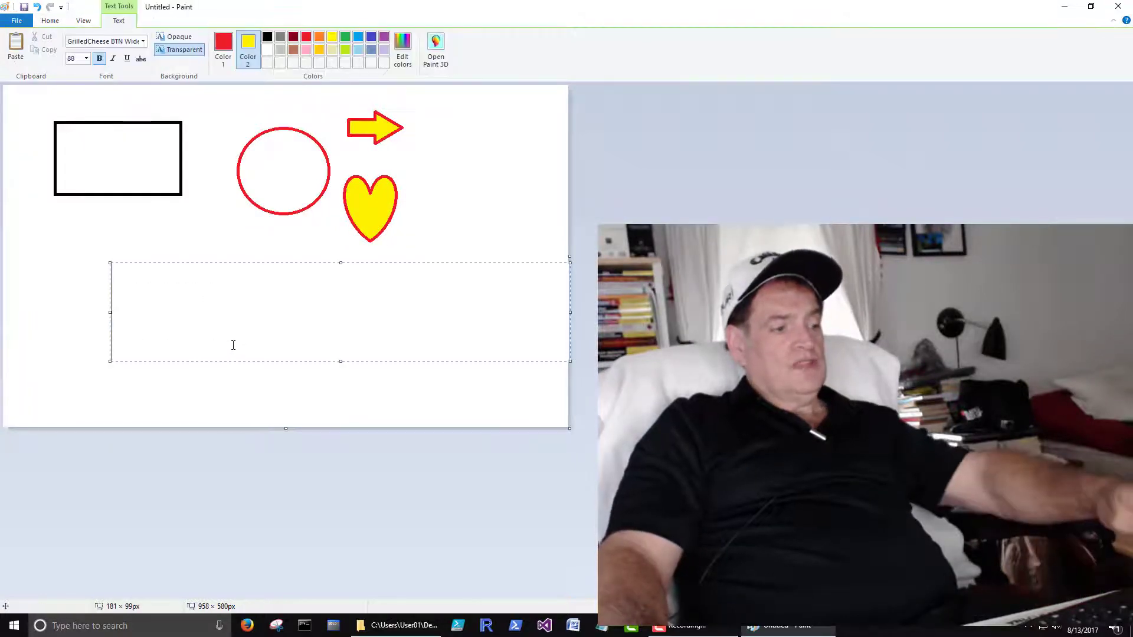
text(Hello)
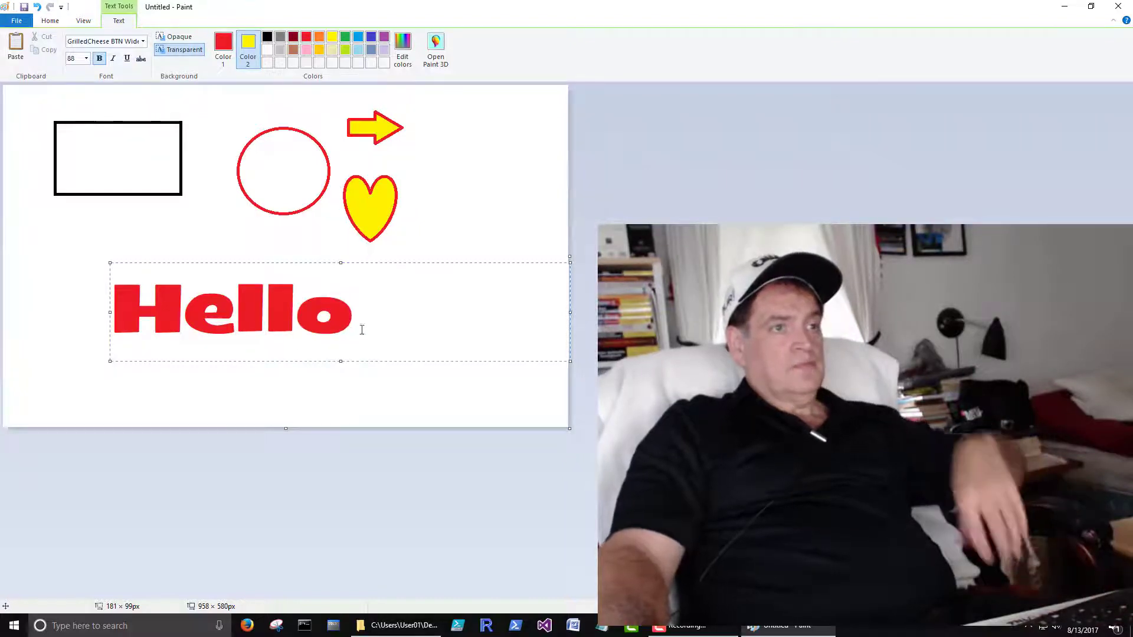
key(ctrl+a)
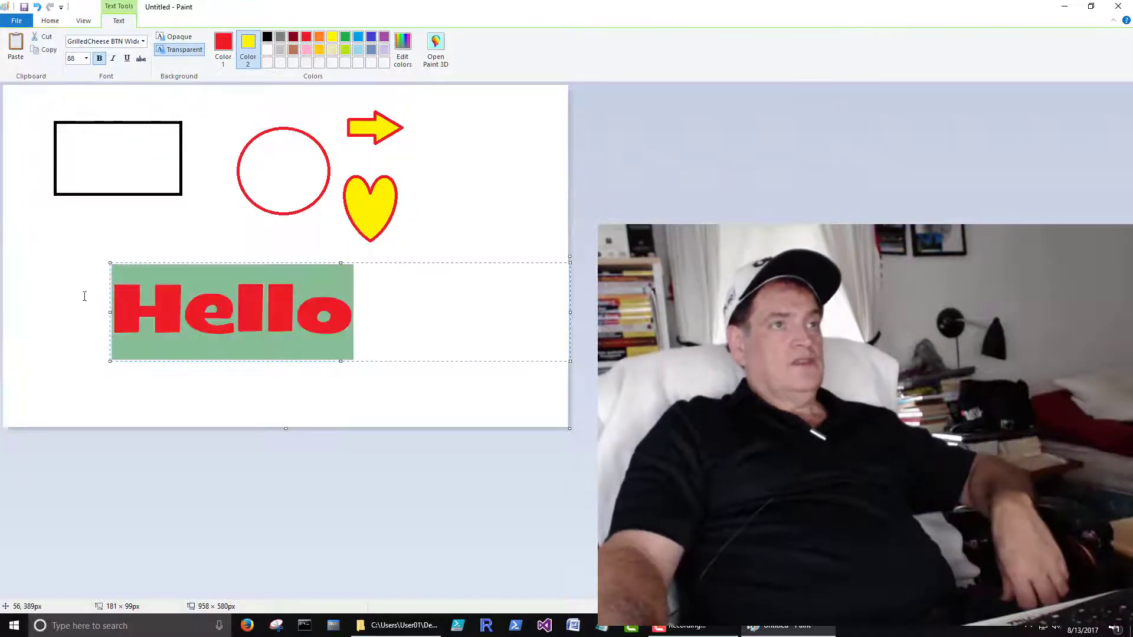
click(263, 39)
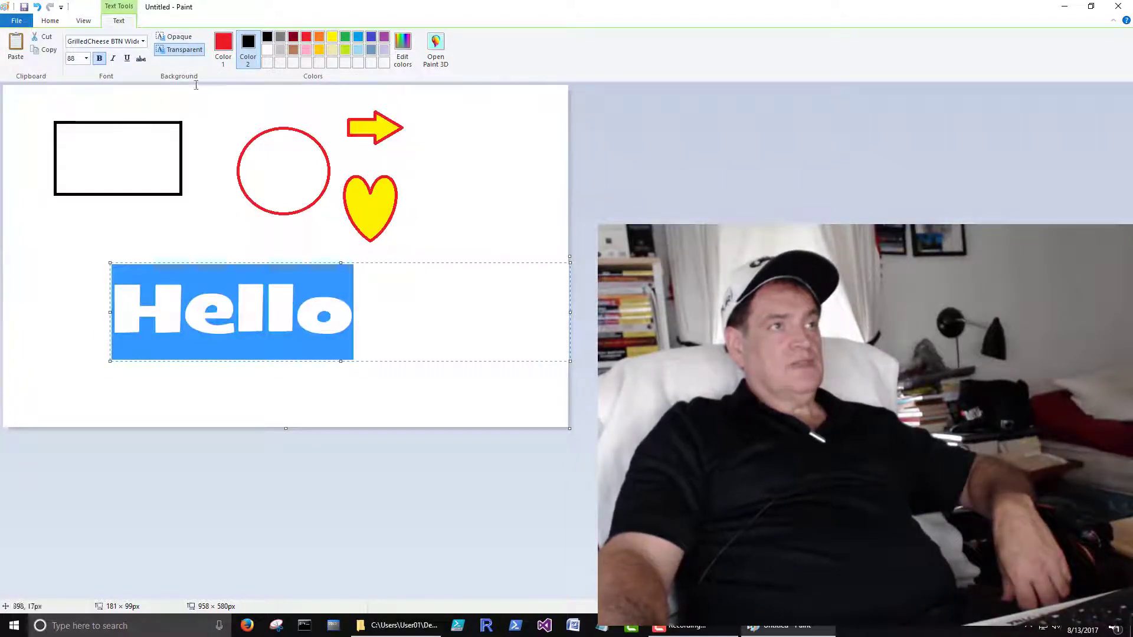
Step: Make Hello italic and underlined, with bold turned off
click(86, 58)
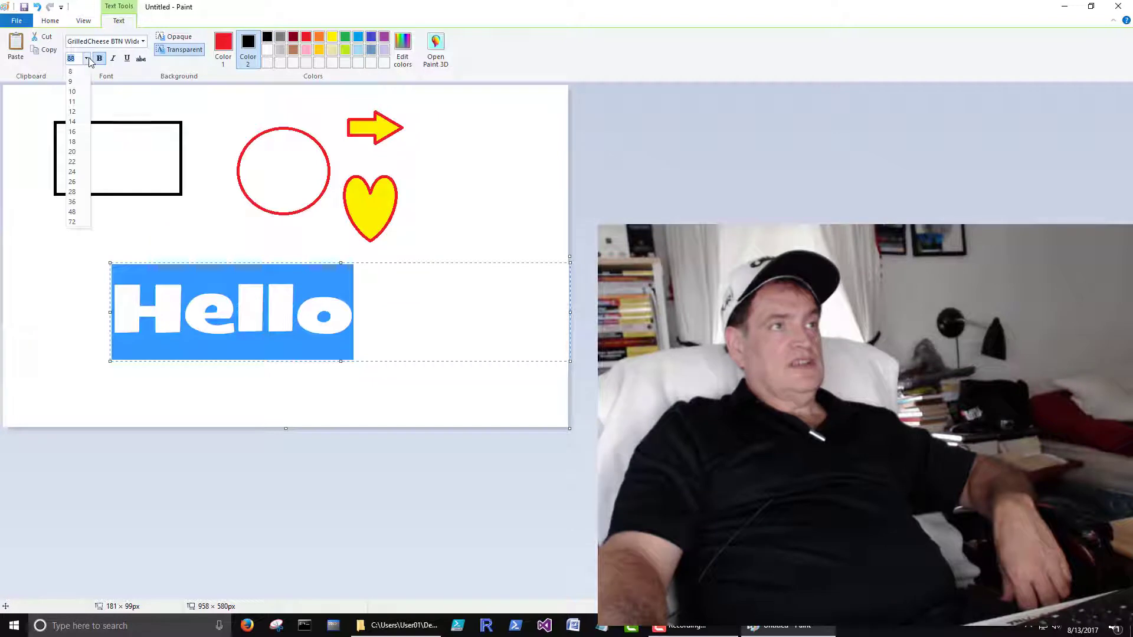
click(73, 132)
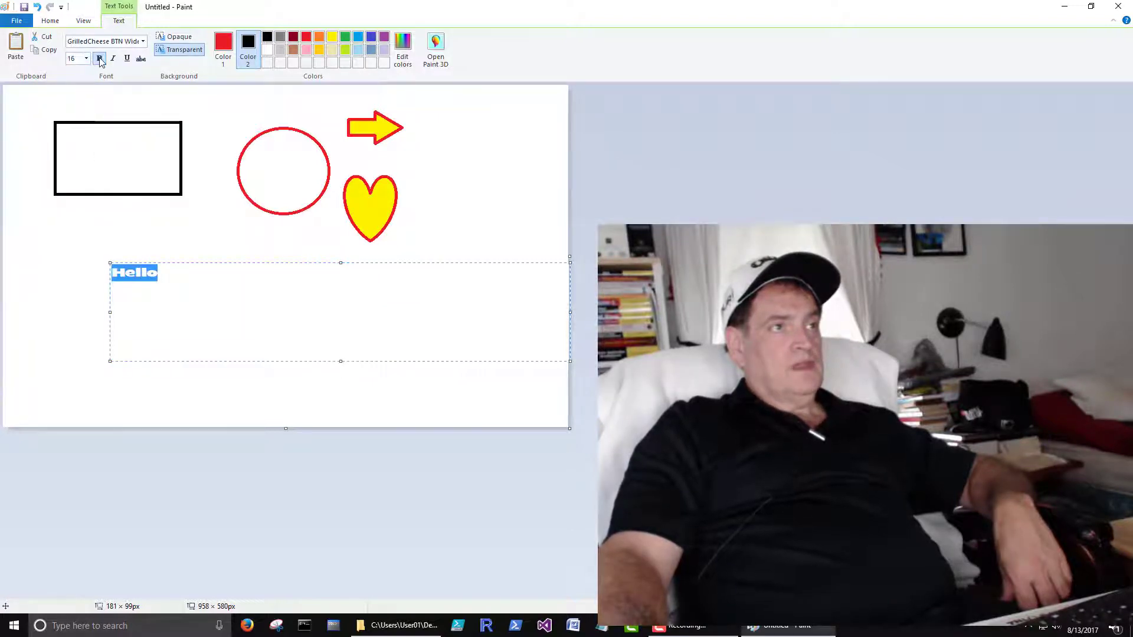
click(100, 59)
click(113, 58)
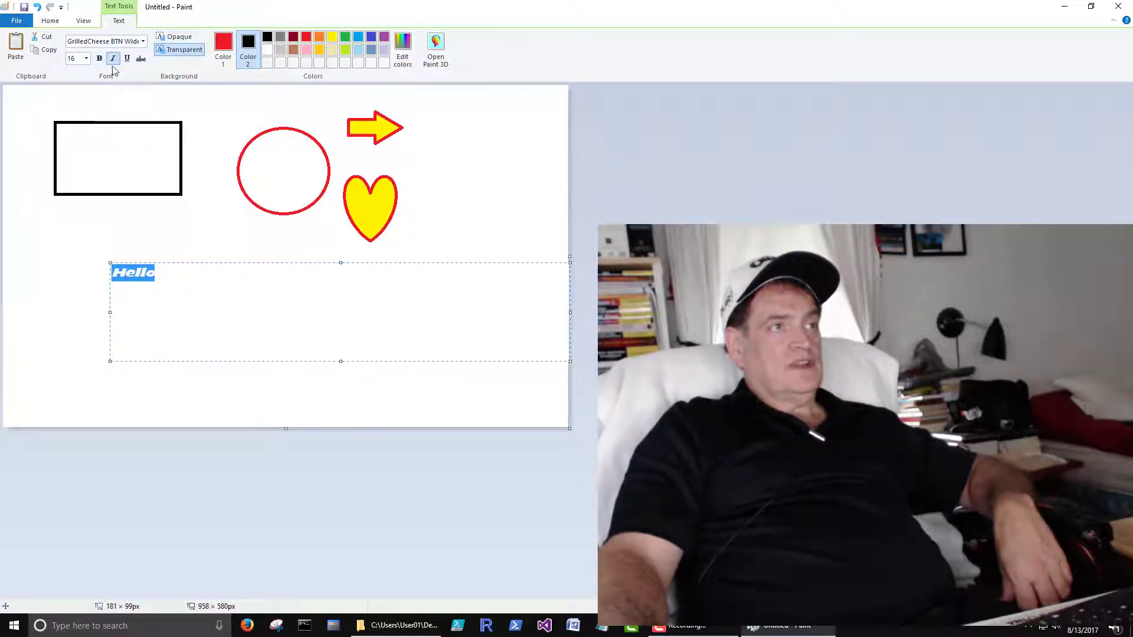
click(127, 58)
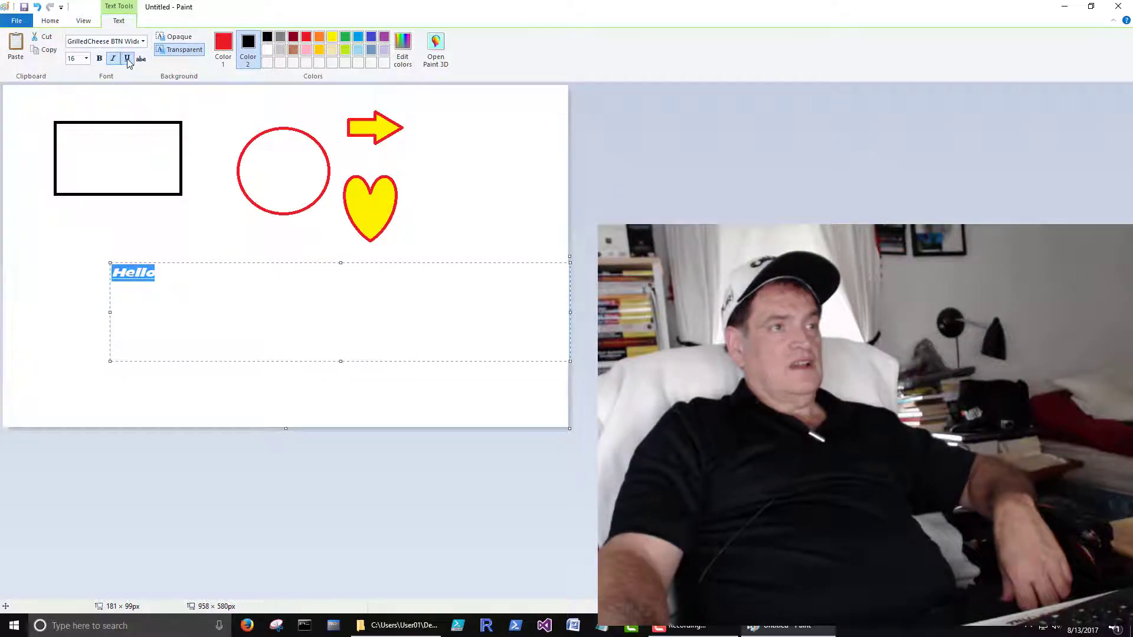
click(86, 58)
click(72, 221)
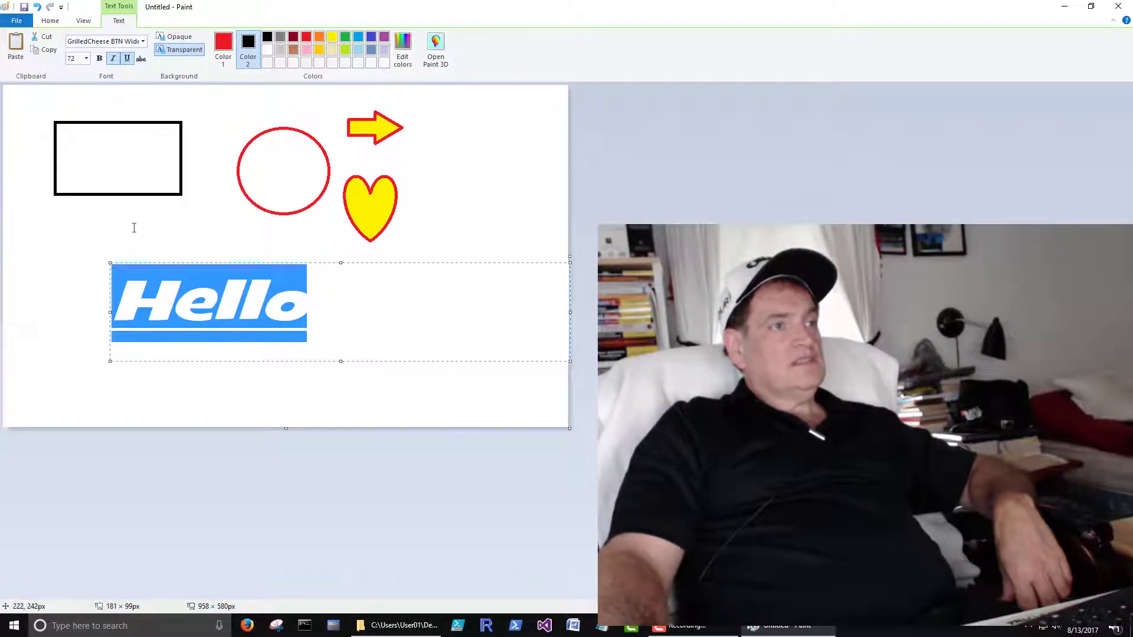
Step: Set Hello to font size 155, enlarge its text box to fit, and commit it
click(86, 59)
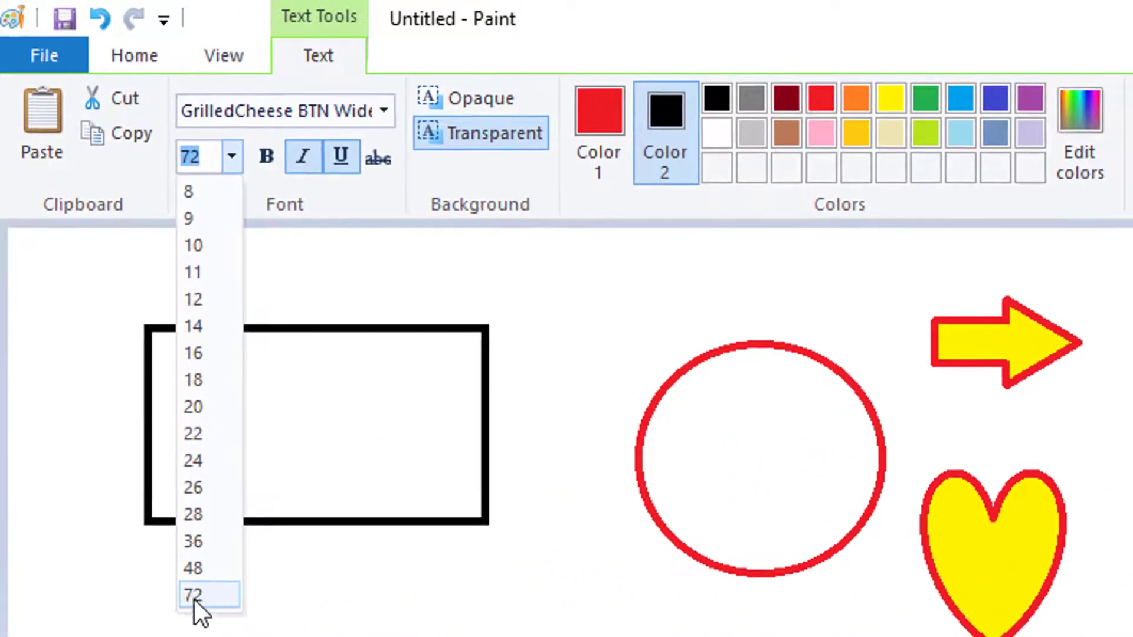
click(232, 158)
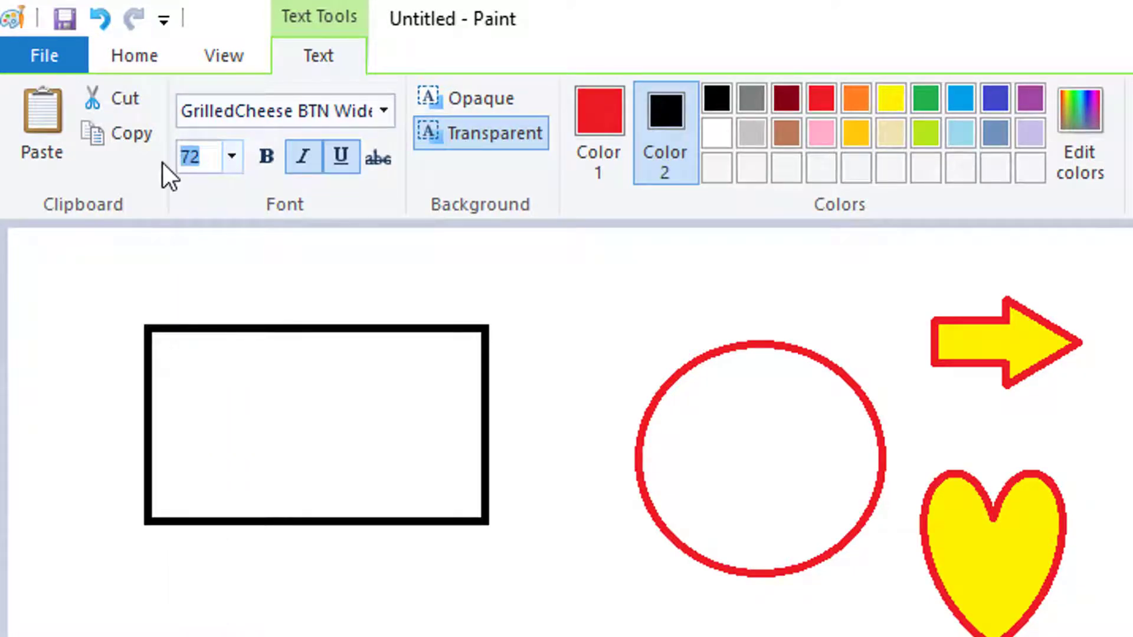
text(155)
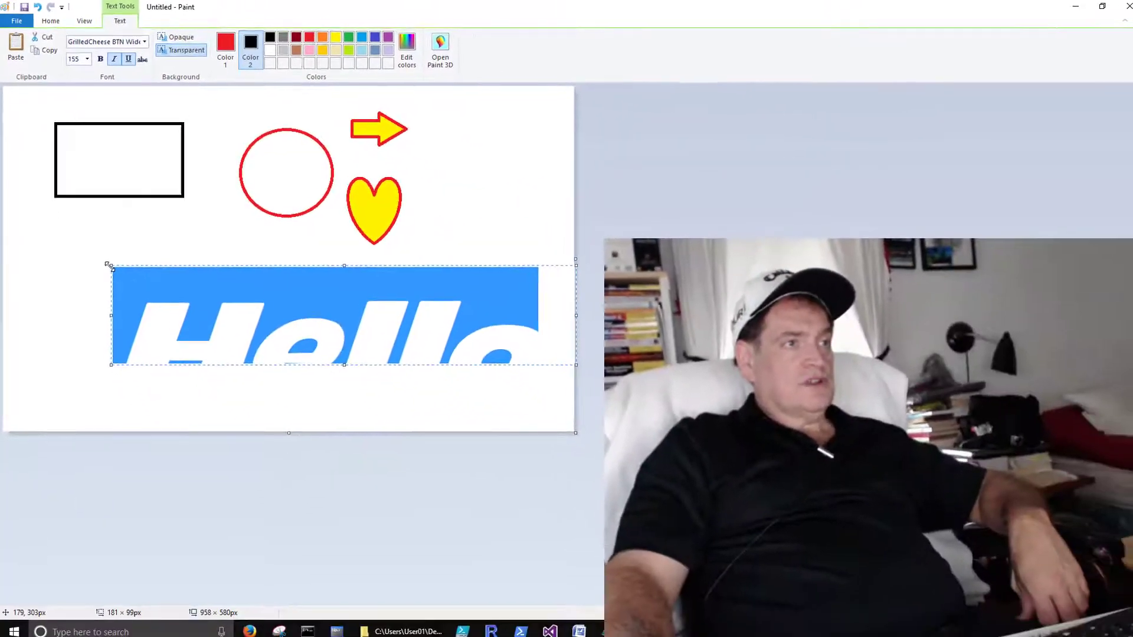
drag(108, 265, 64, 220)
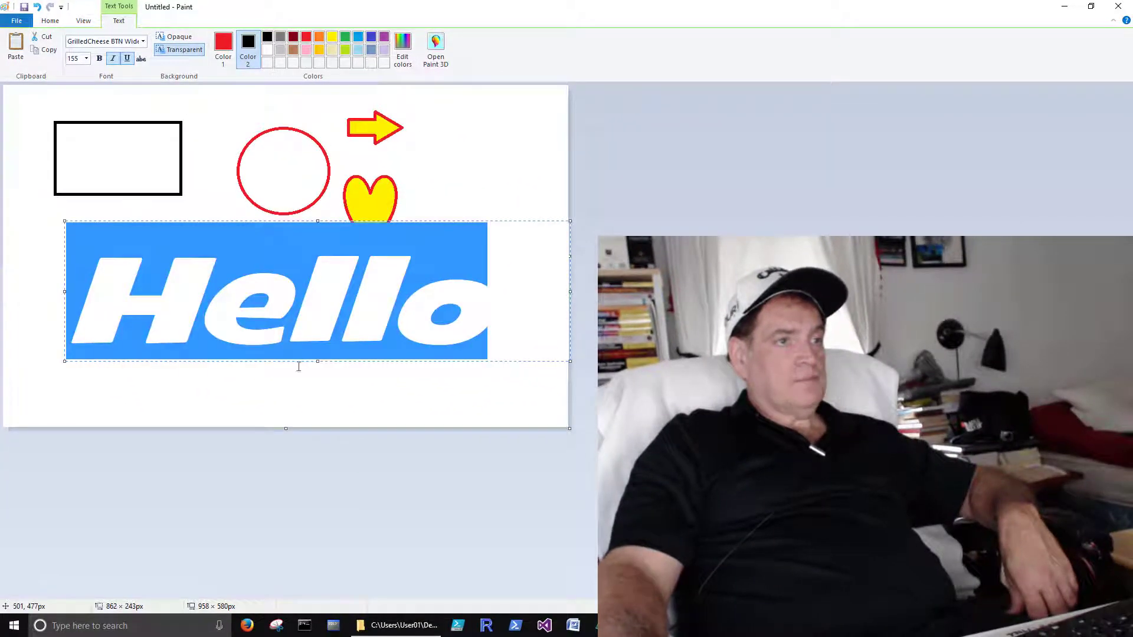
drag(317, 361, 313, 390)
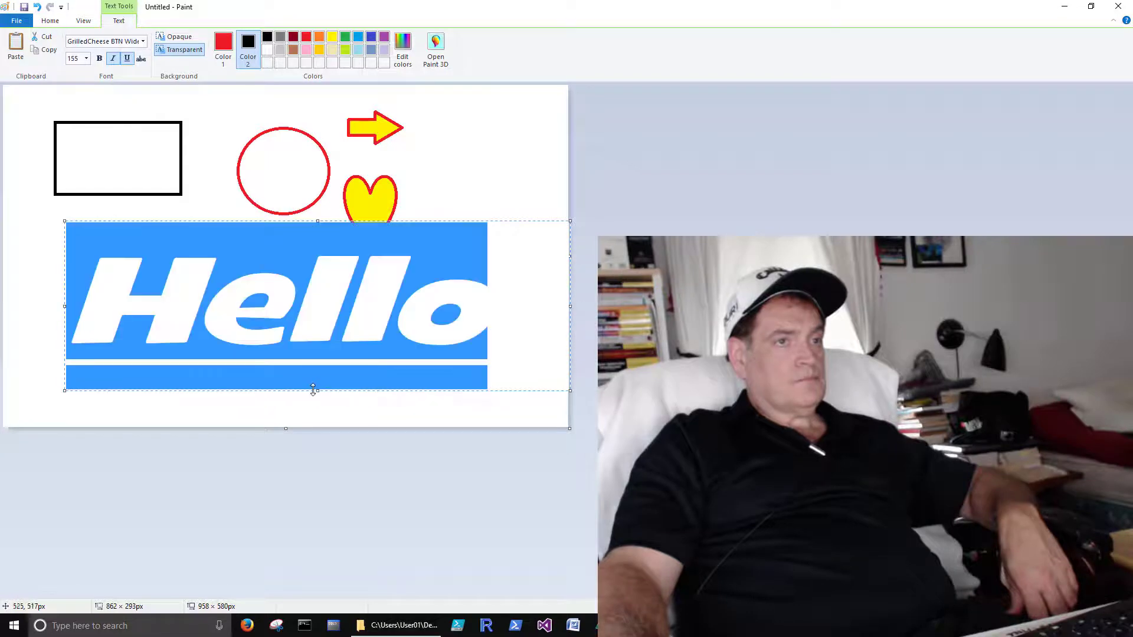
click(476, 161)
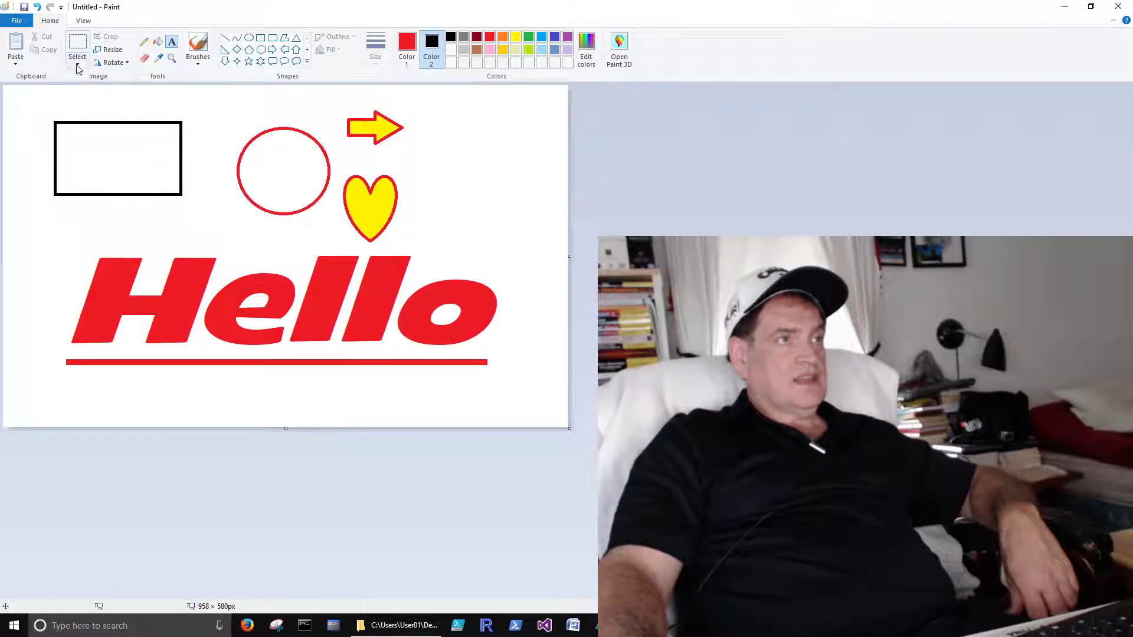
Step: Crop the picture to a rectangle around Hello and its underline, 764 × 250px
click(81, 43)
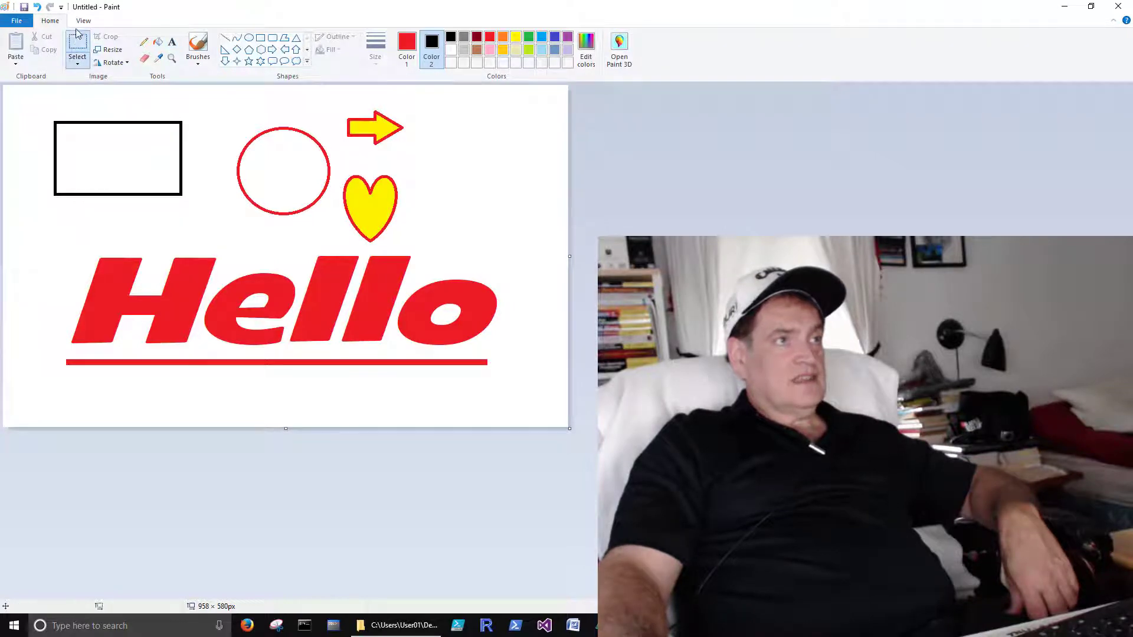
click(81, 57)
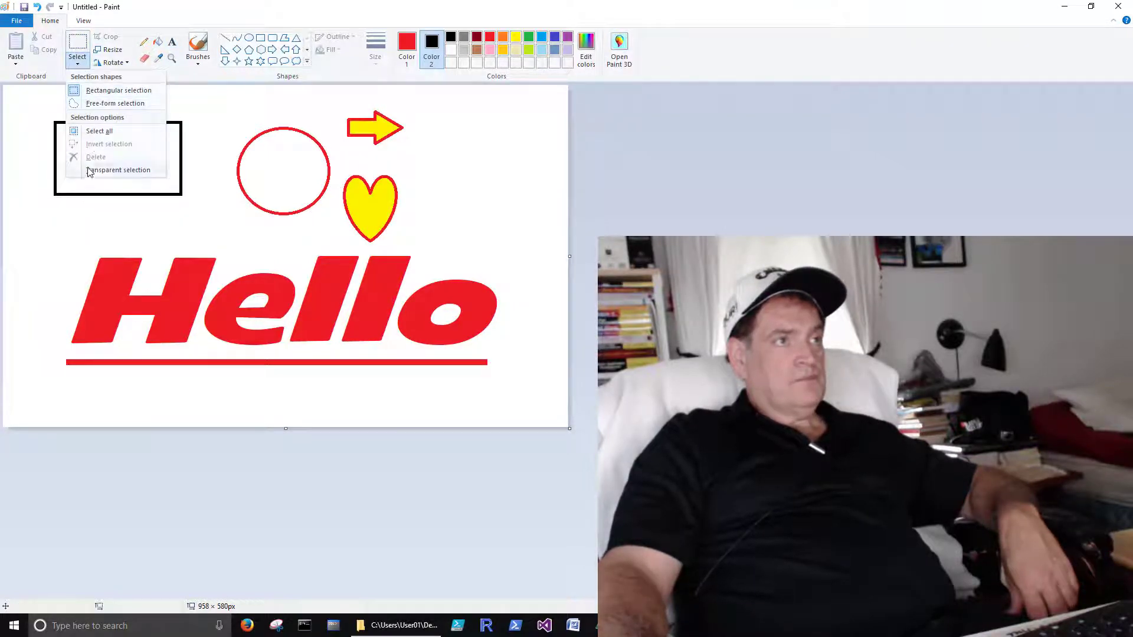
click(81, 63)
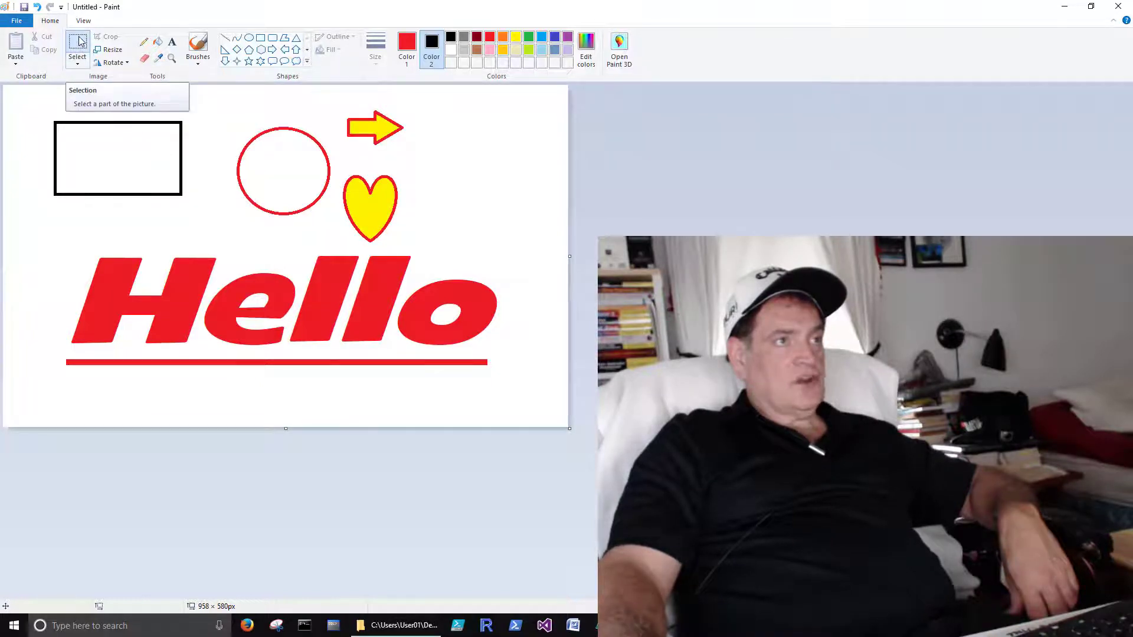
click(80, 40)
drag(56, 231, 508, 378)
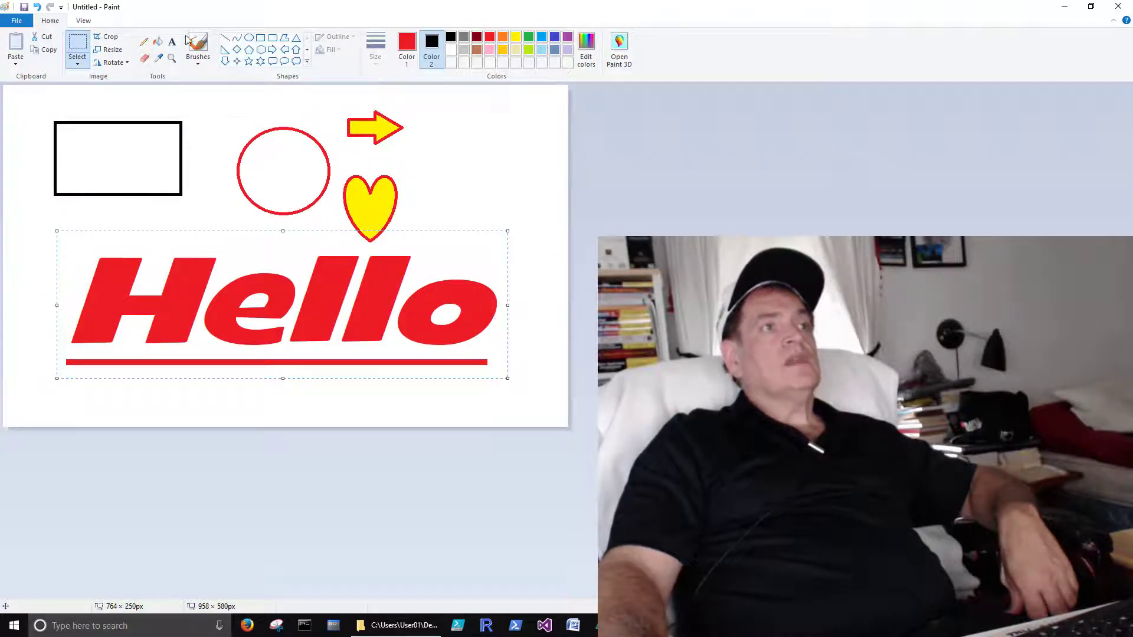
click(108, 37)
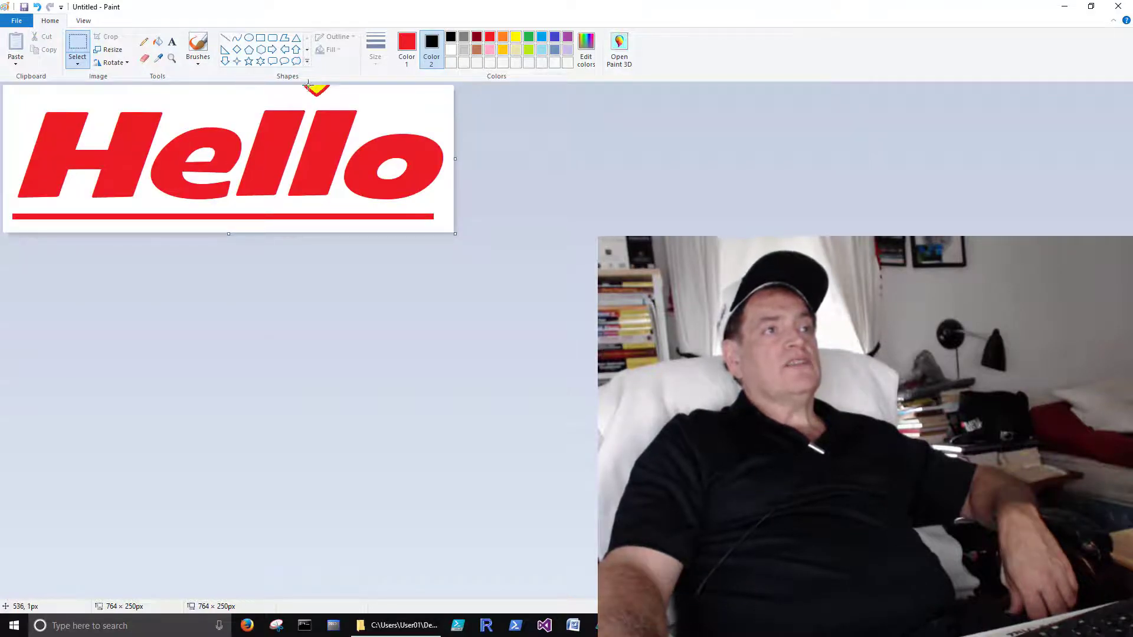
Step: Erase the stray marks along the top edge to white
click(145, 59)
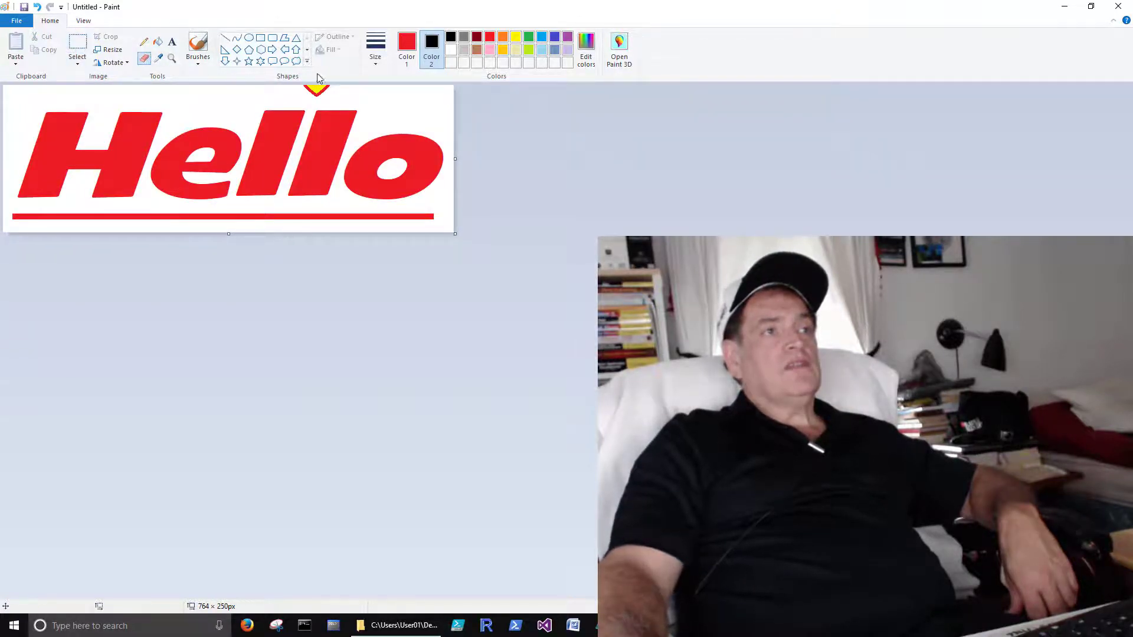
mouse_move(323, 90)
mouse_down()
mouse_move(287, 90)
mouse_move(319, 96)
mouse_up()
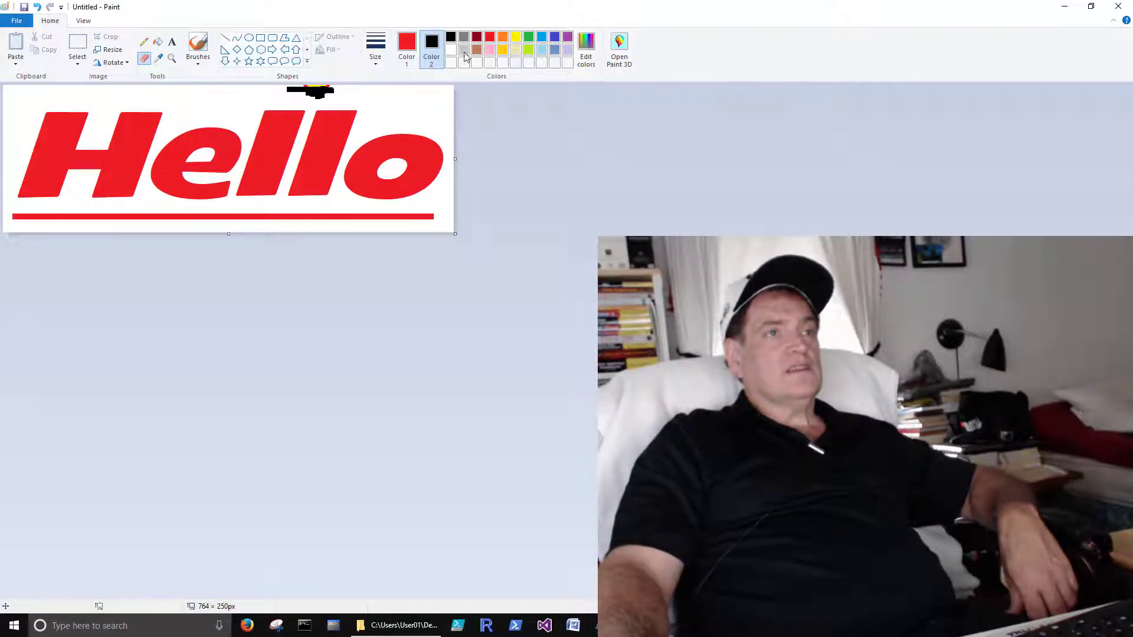
click(451, 51)
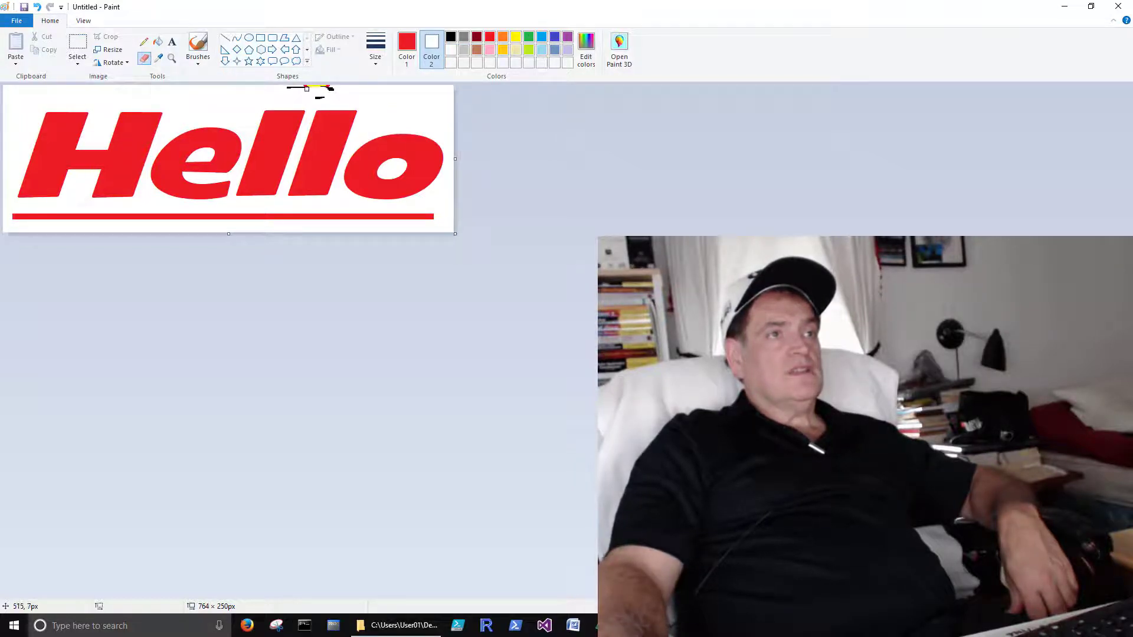
drag(307, 90, 317, 87)
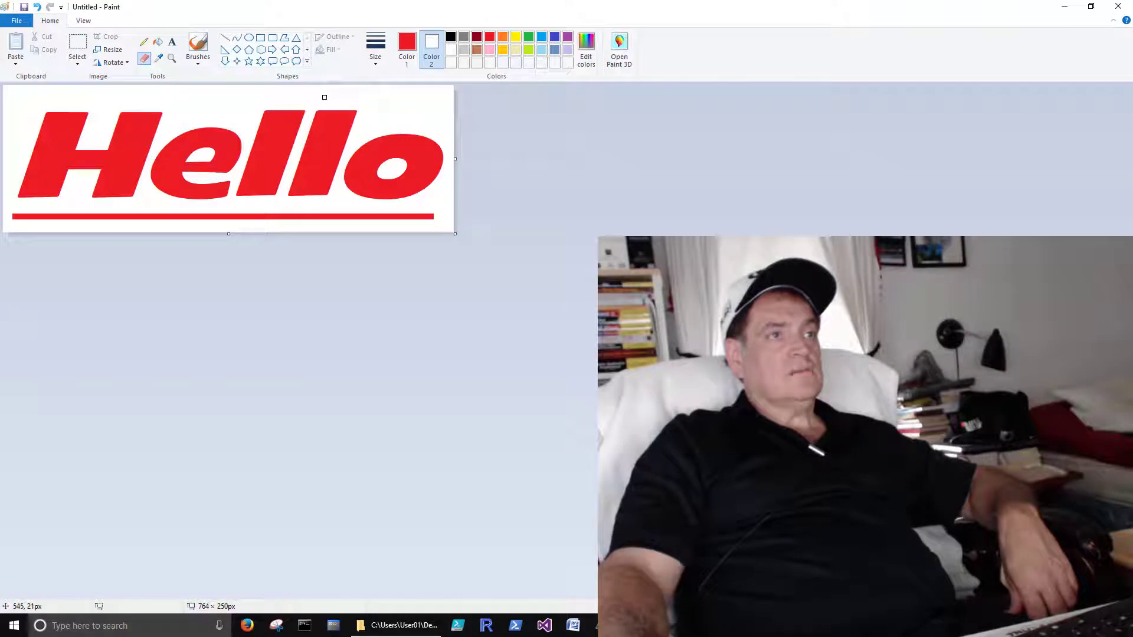
click(515, 37)
click(158, 41)
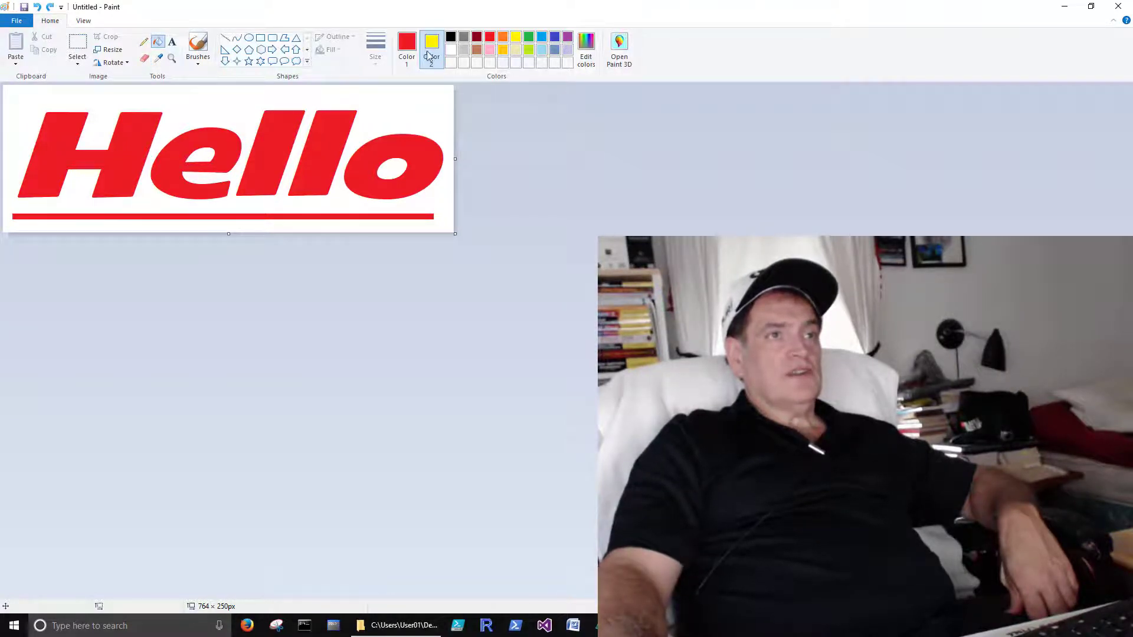
Step: Fill the white background and the holes in the o and e with yellow
click(406, 43)
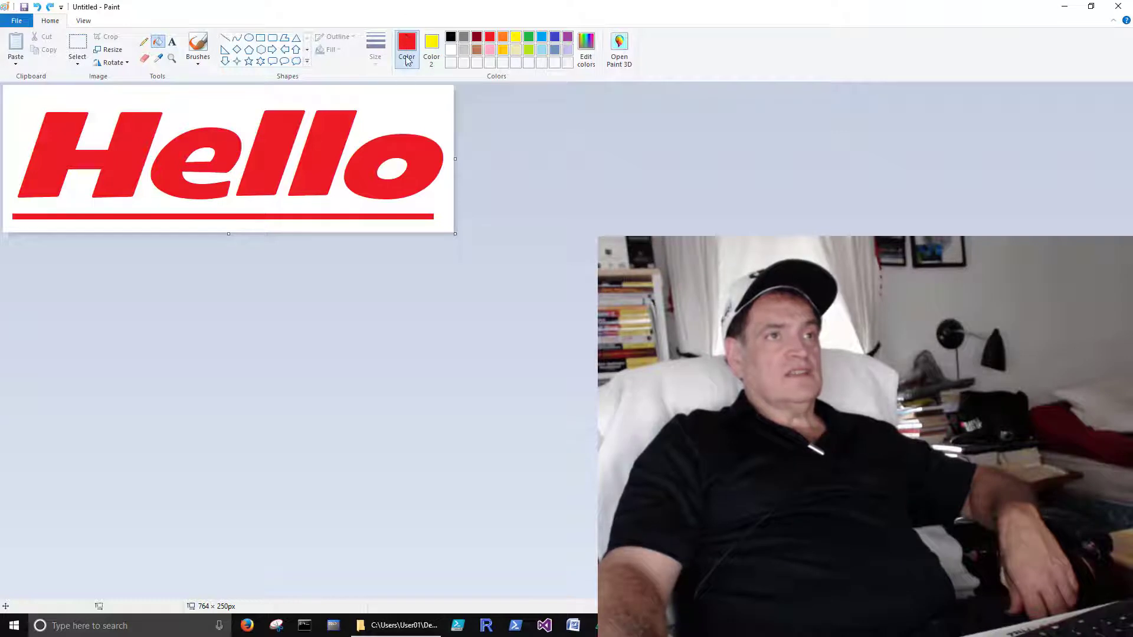
click(514, 37)
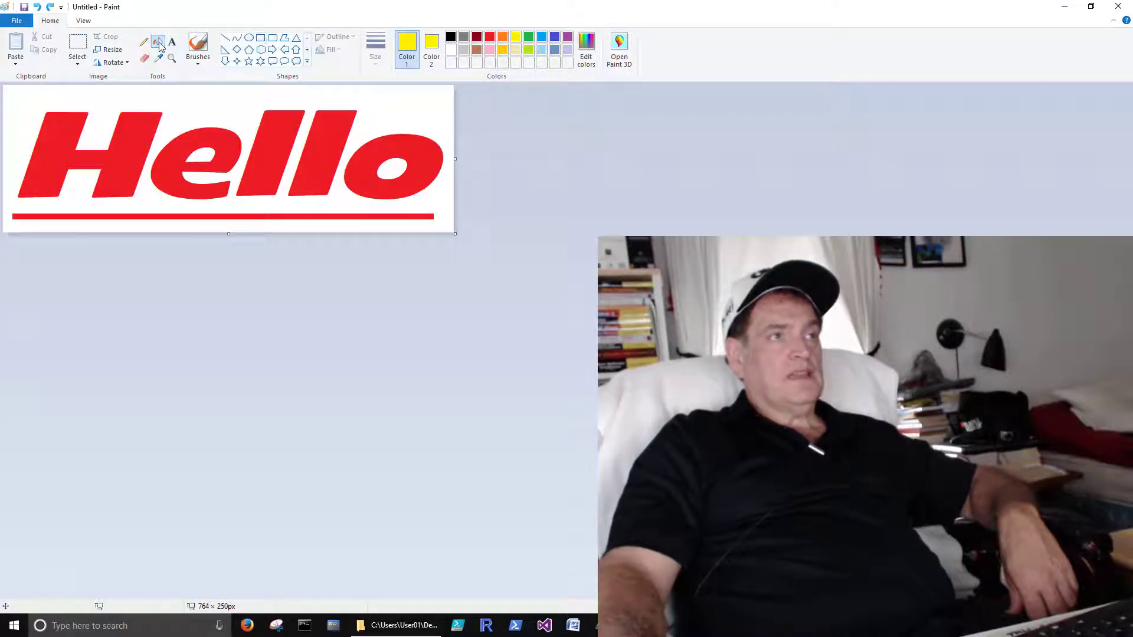
click(228, 101)
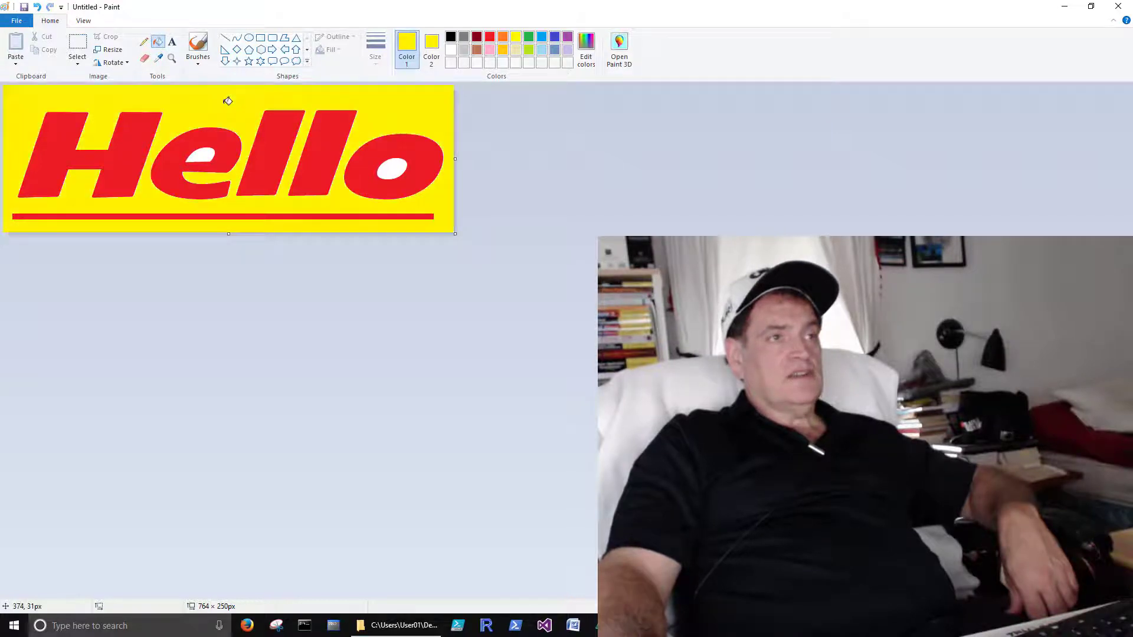
click(399, 167)
click(203, 153)
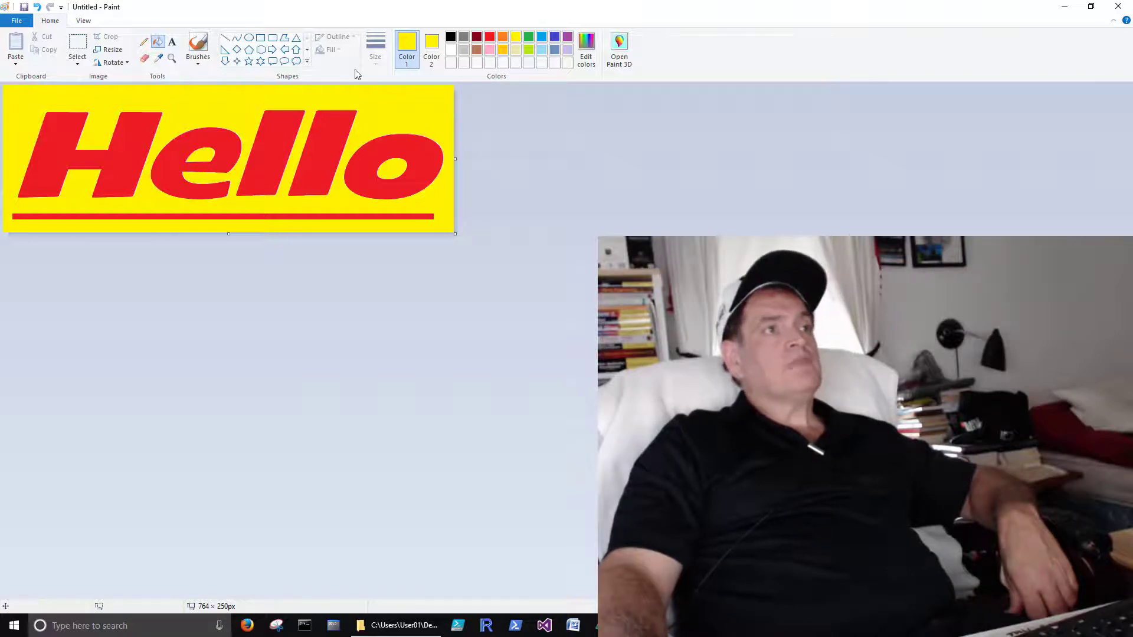
Step: Resize the picture by 200 percent, from 764 × 250px to 1528 × 500px
click(110, 51)
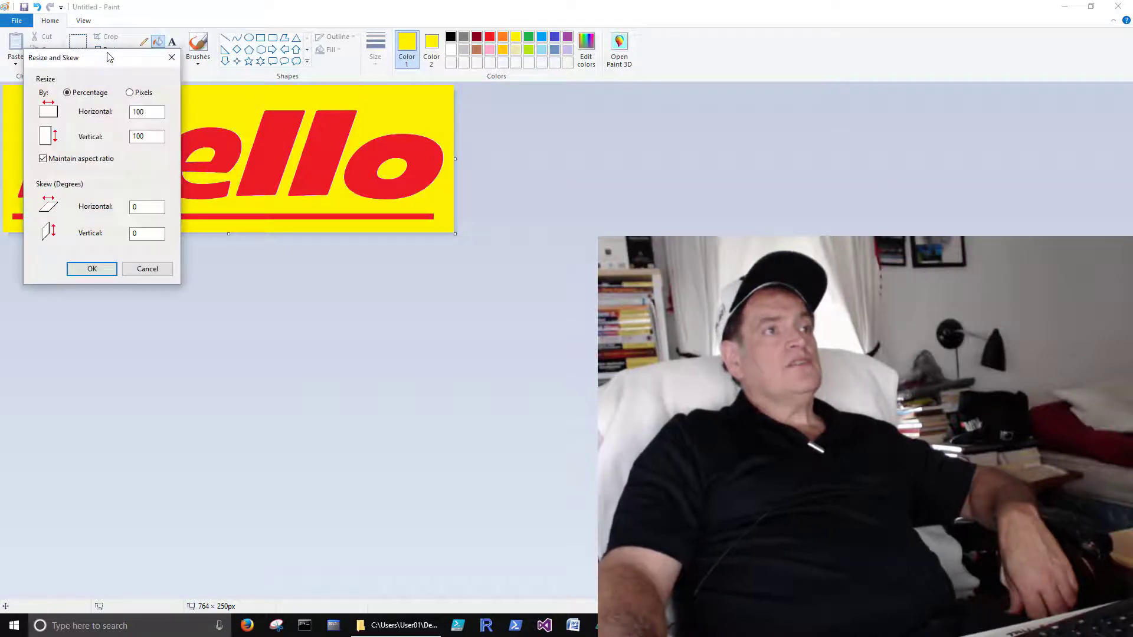
drag(107, 57, 610, 131)
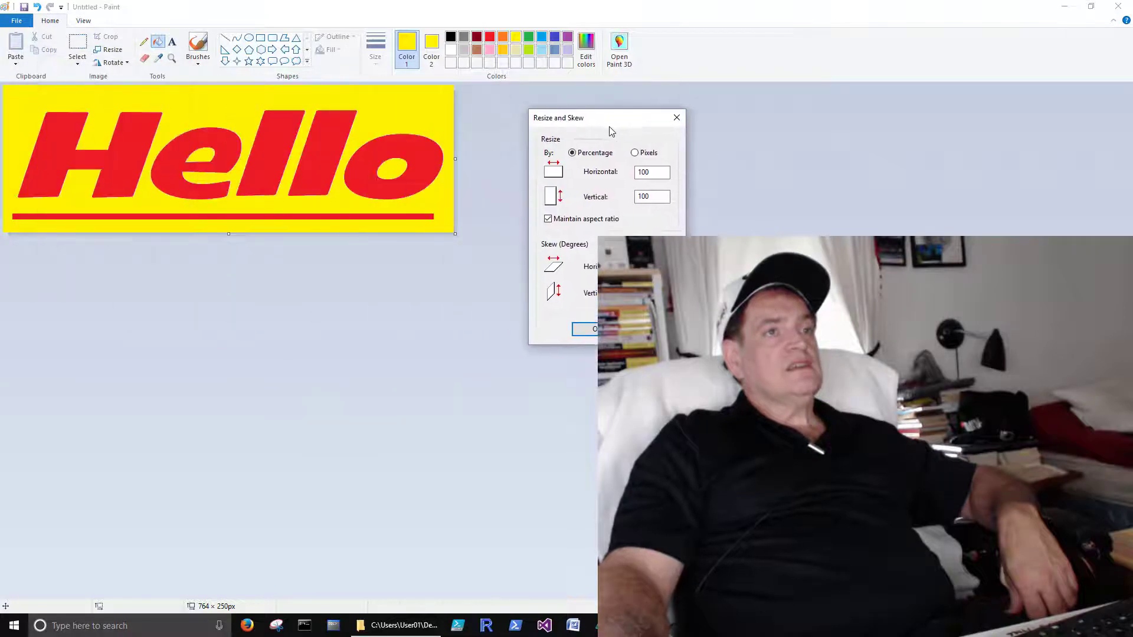
double_click(657, 172)
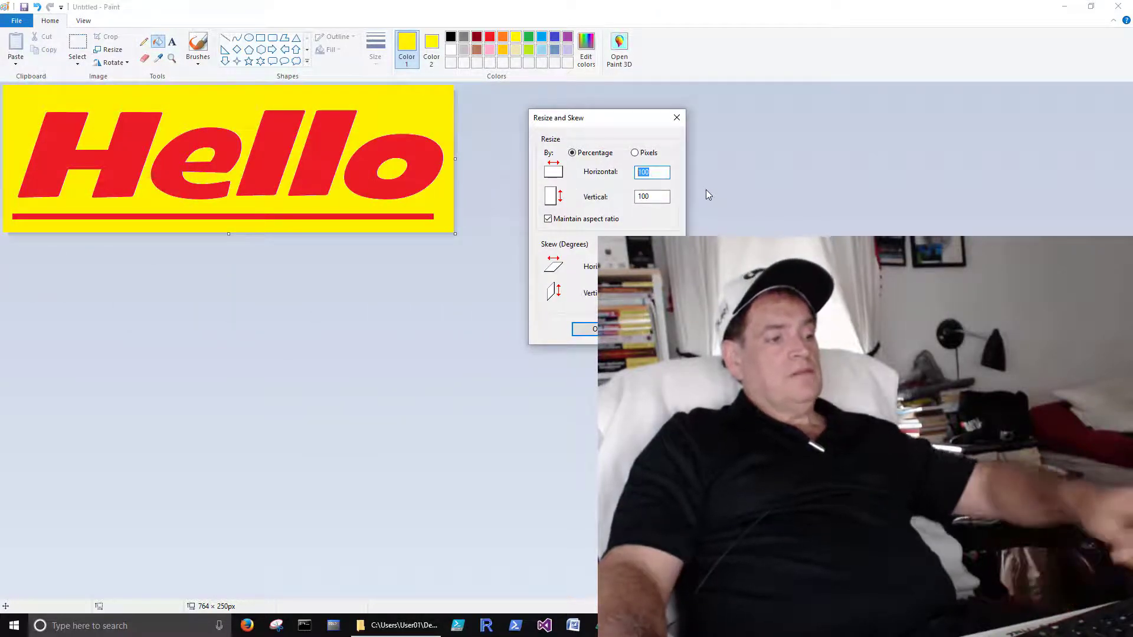
text(200)
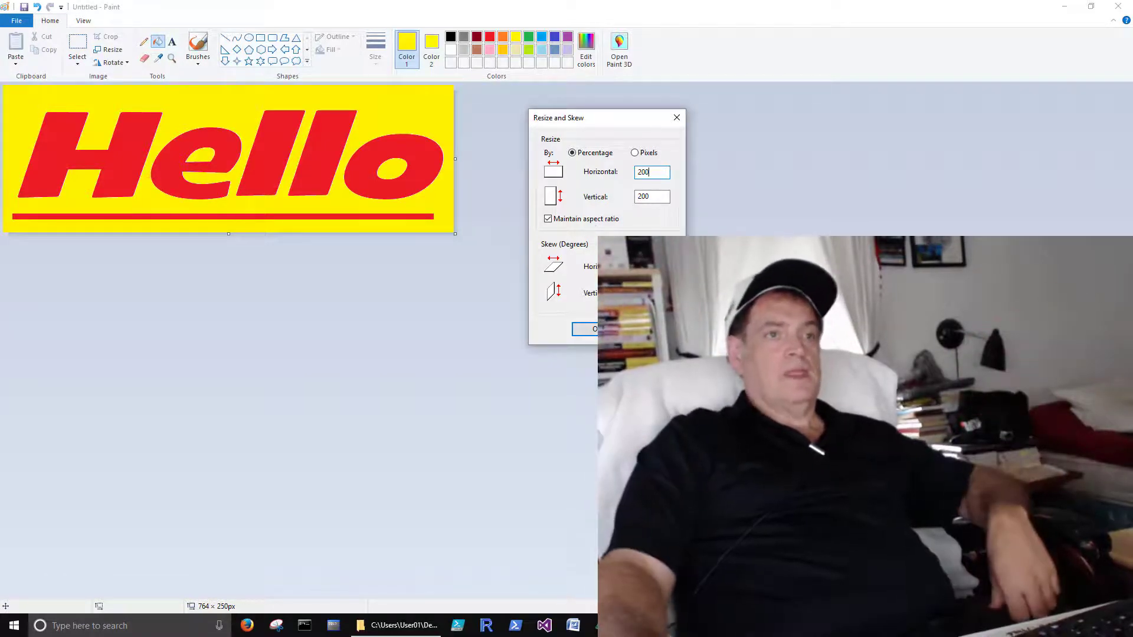
key(Return)
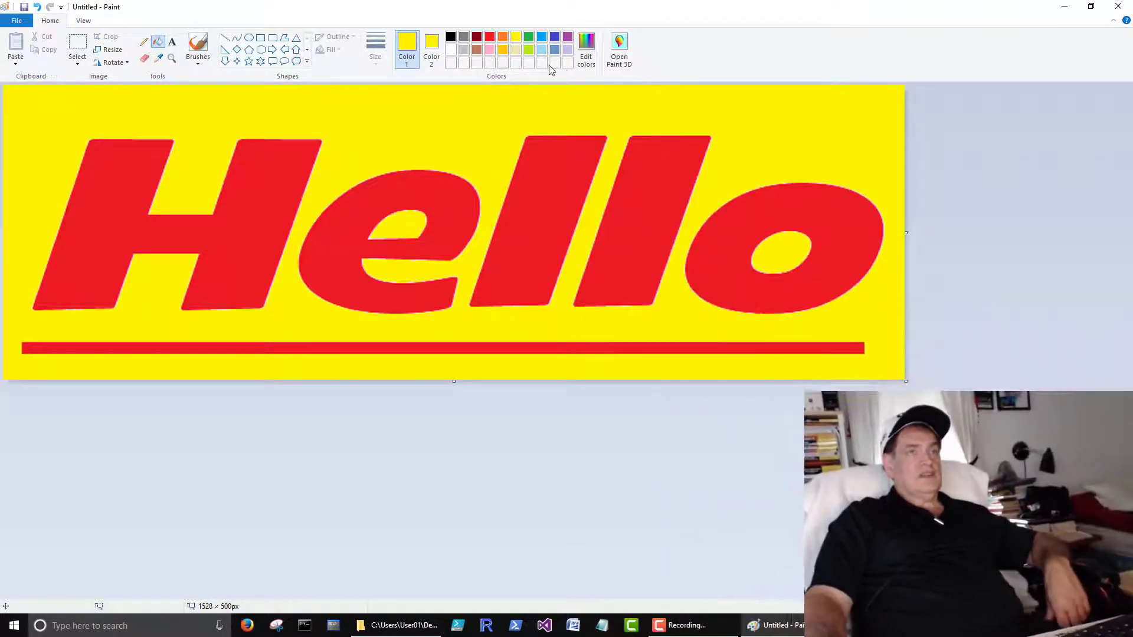
click(586, 37)
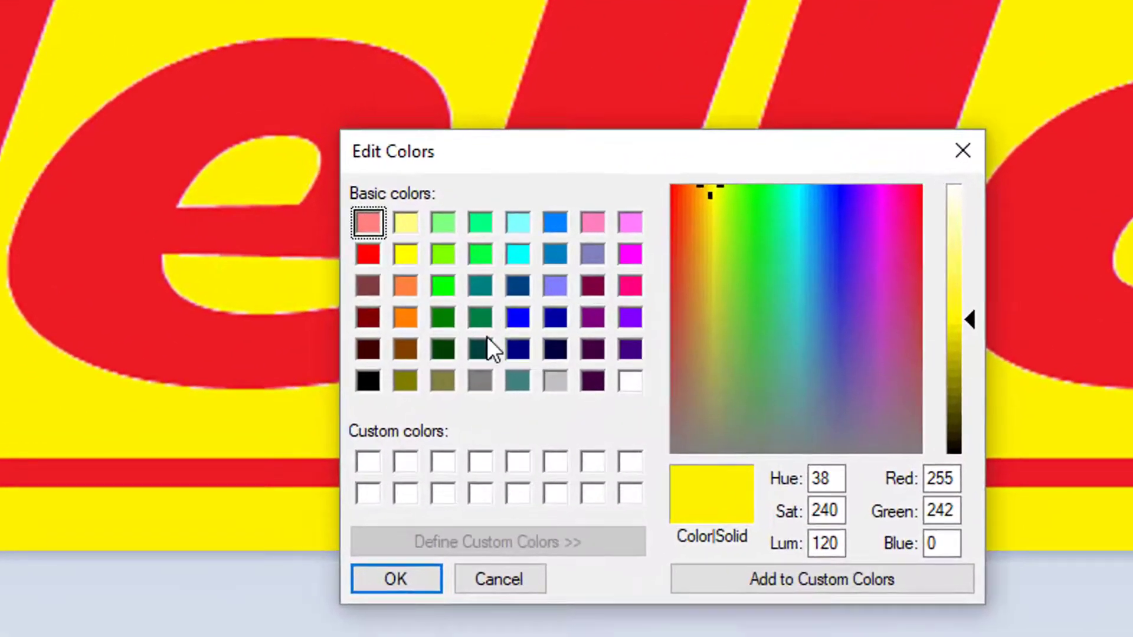
click(722, 480)
click(721, 480)
click(722, 480)
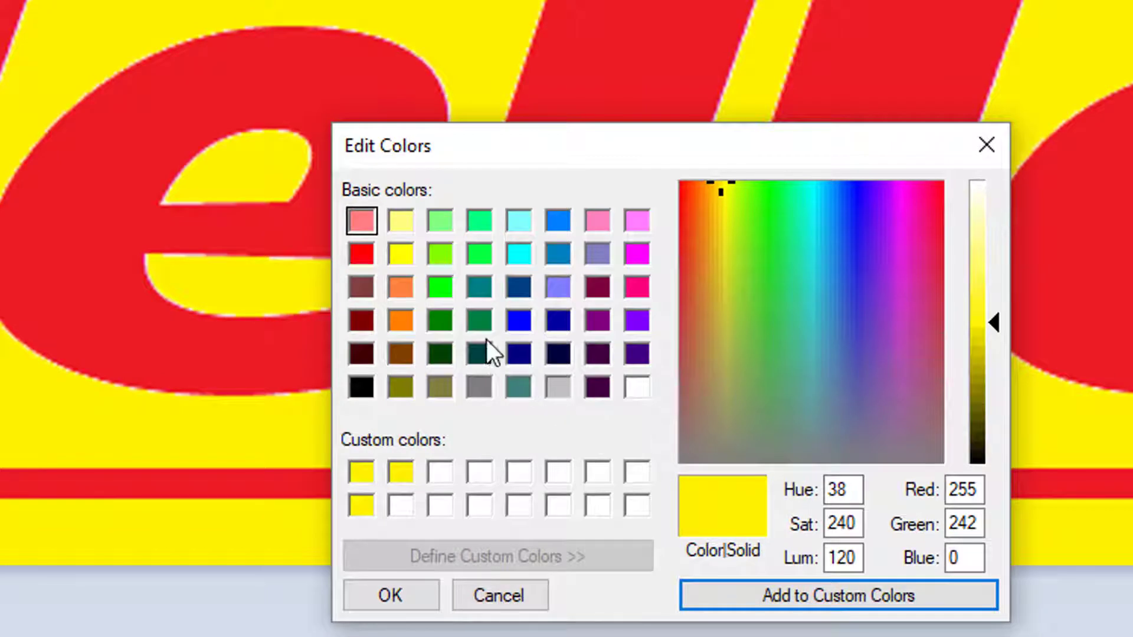
click(511, 286)
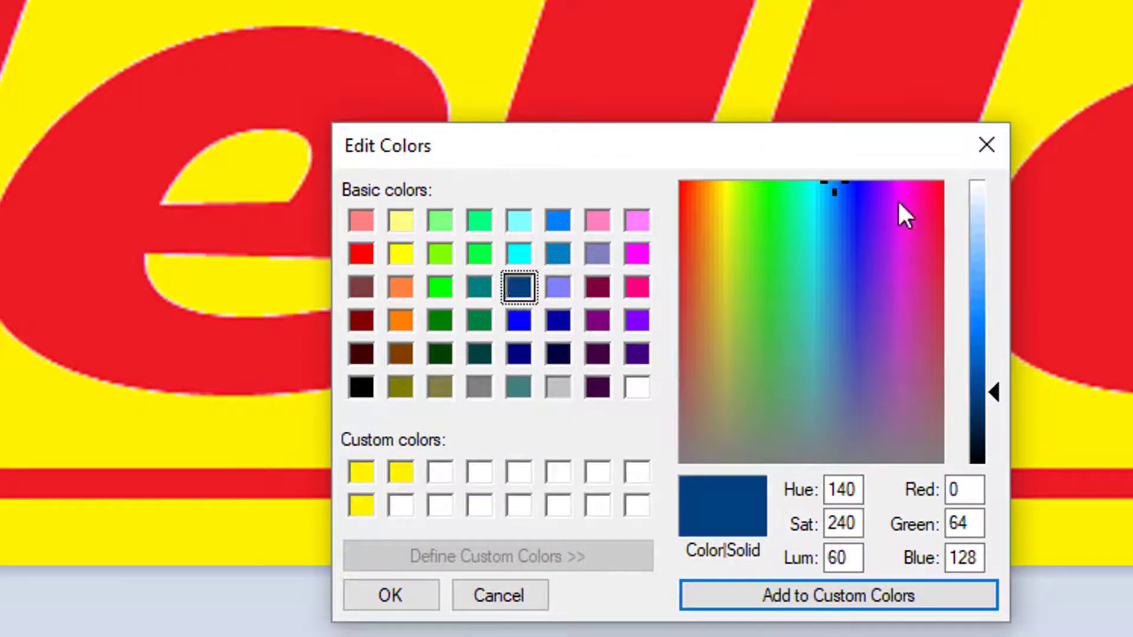
drag(834, 187, 875, 304)
drag(999, 392, 1001, 356)
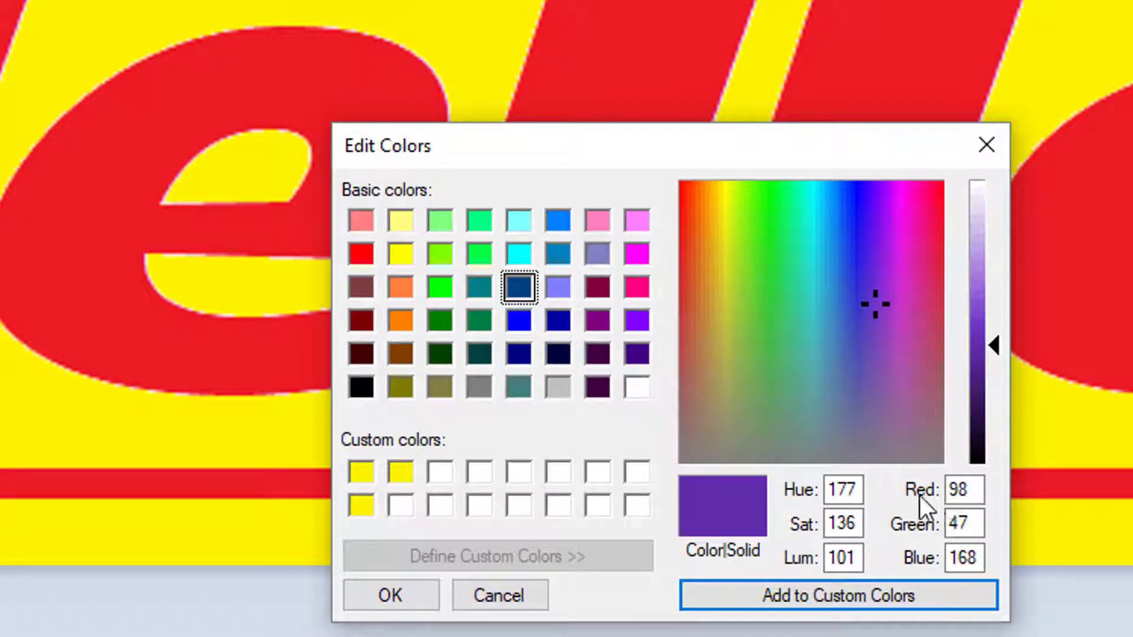
double_click(977, 490)
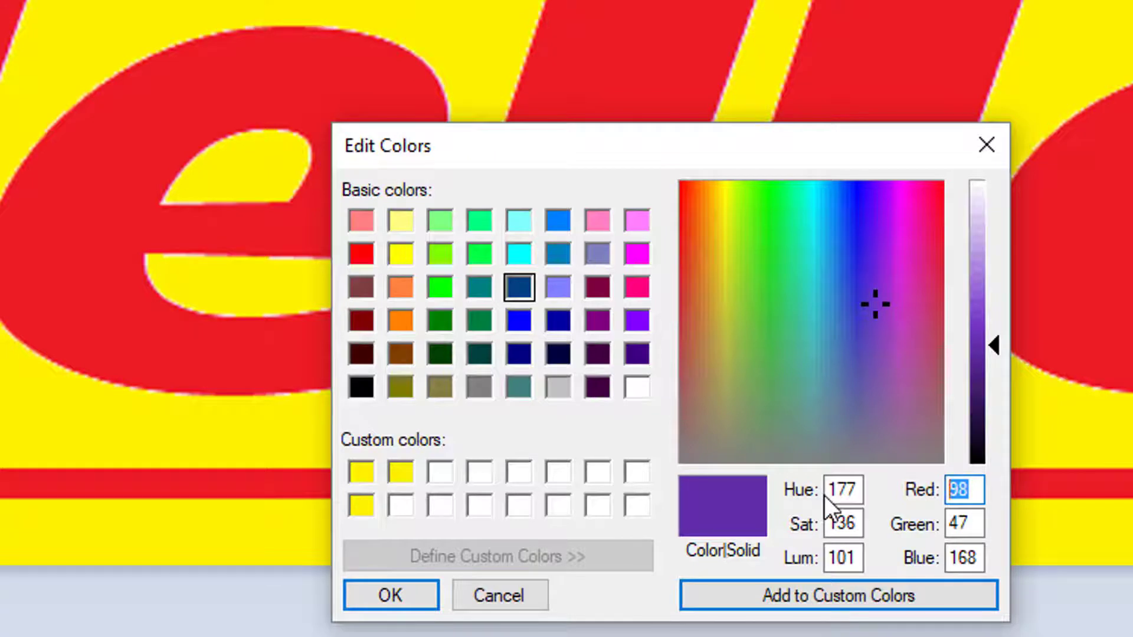
text(44)
double_click(968, 523)
text(77)
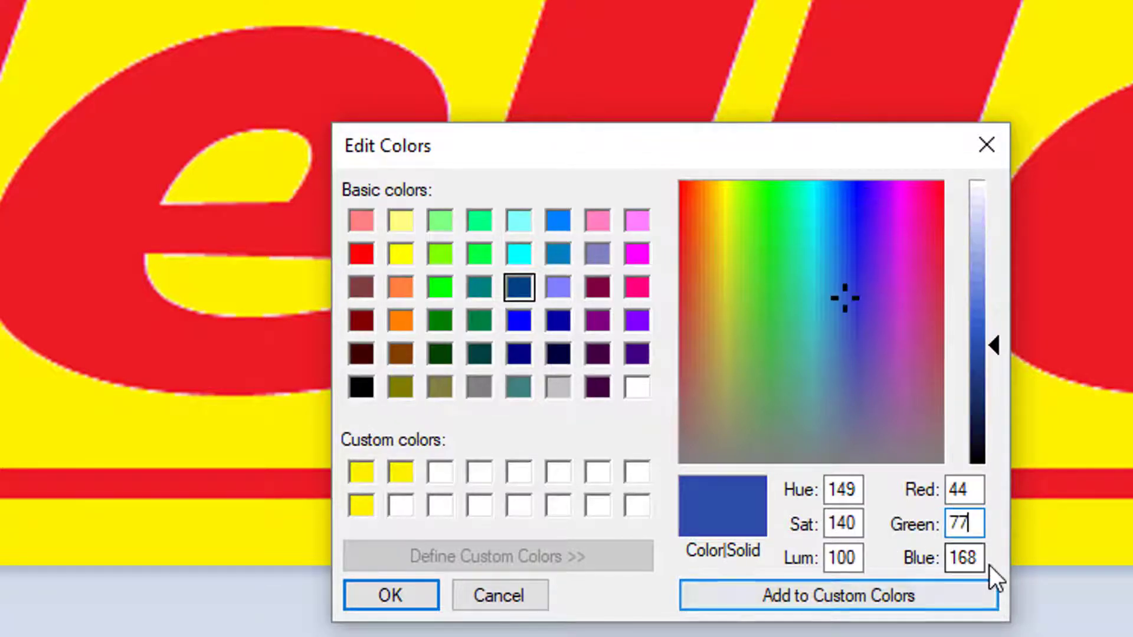
double_click(981, 560)
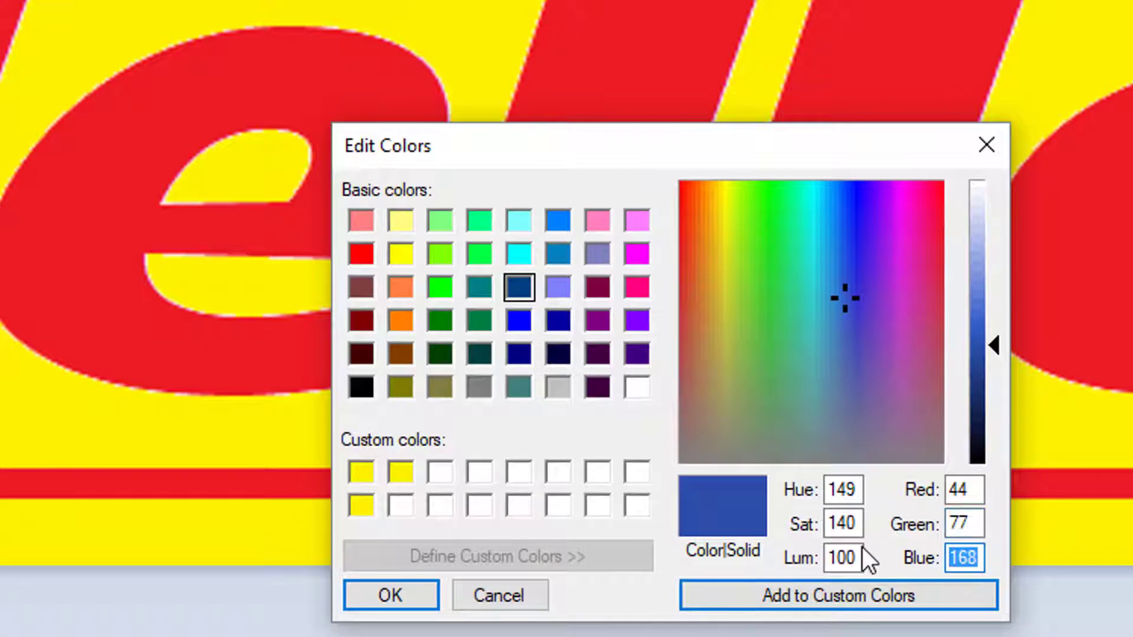
text(22)
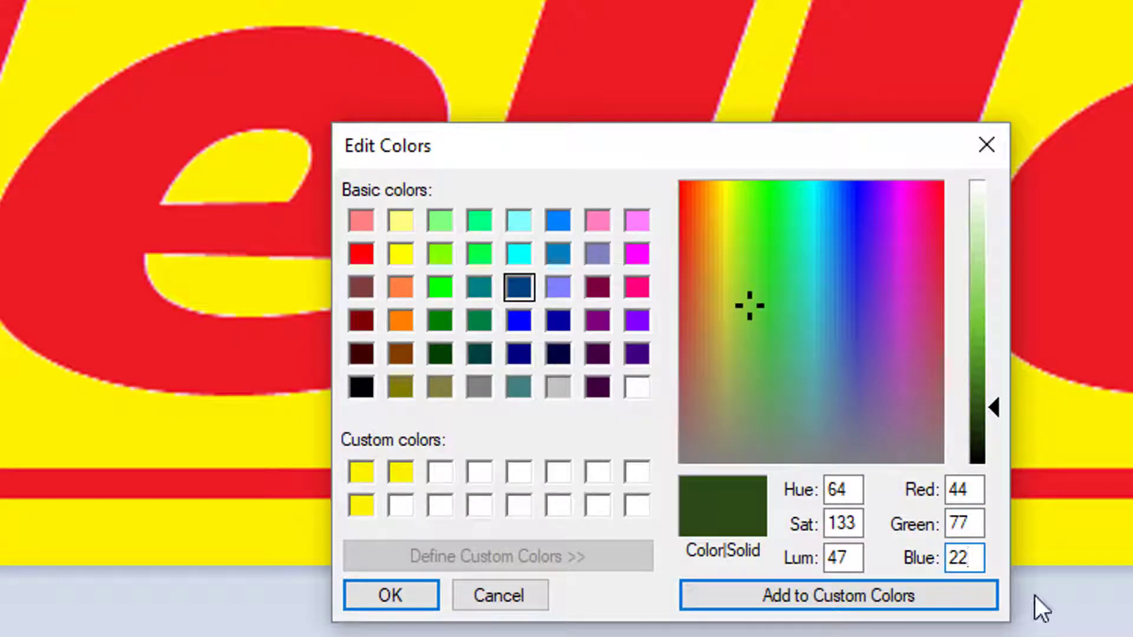
drag(999, 420, 1002, 321)
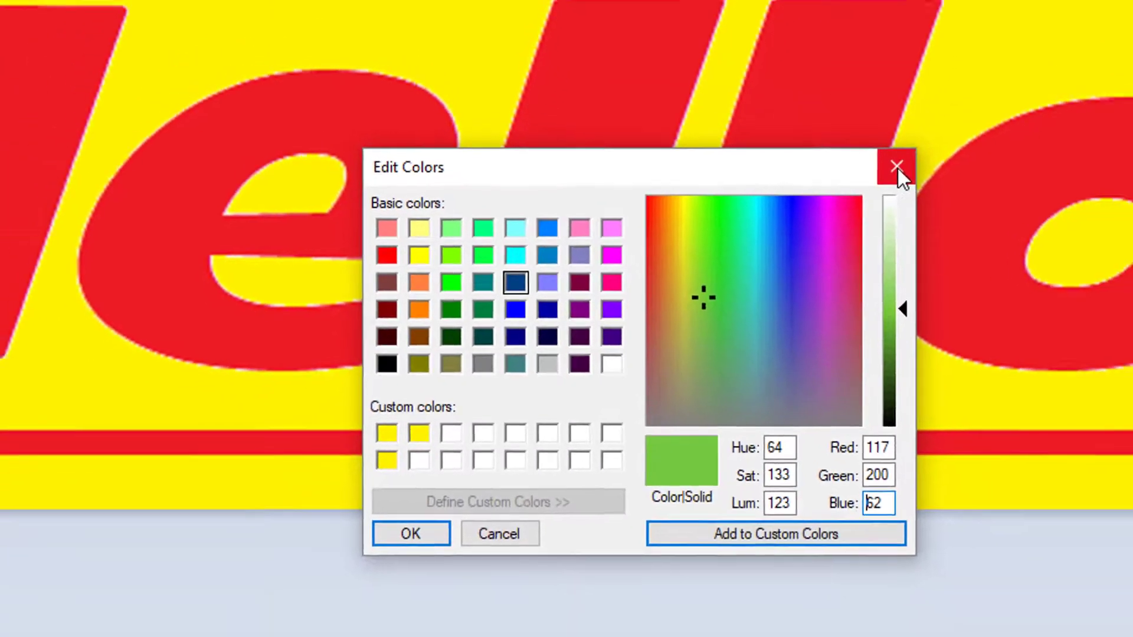
click(986, 145)
click(82, 21)
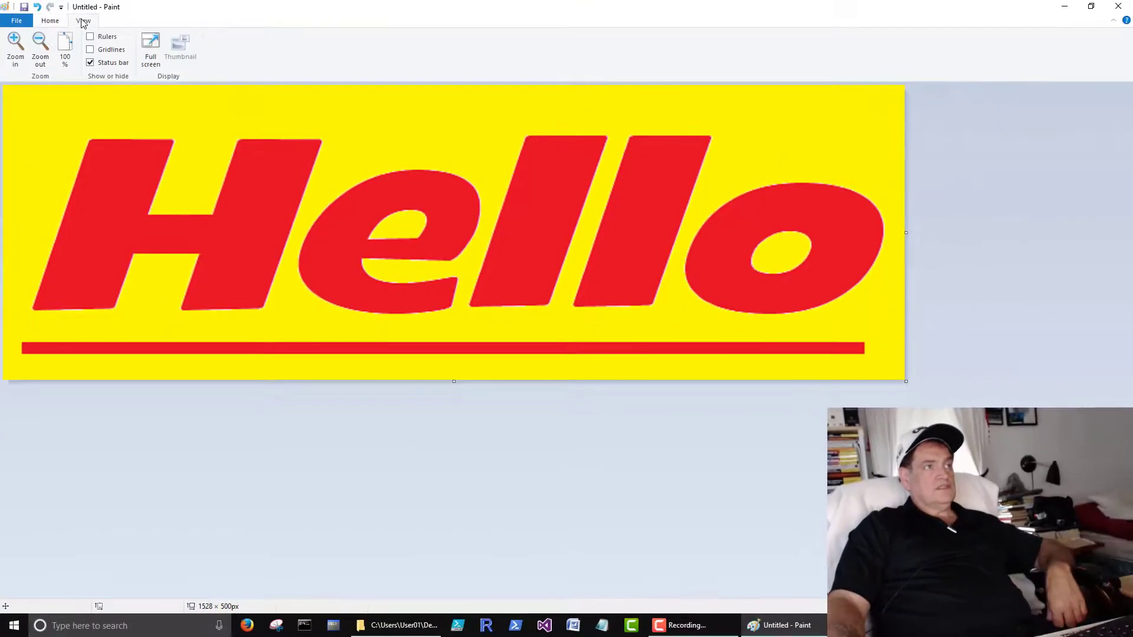
click(49, 22)
click(84, 22)
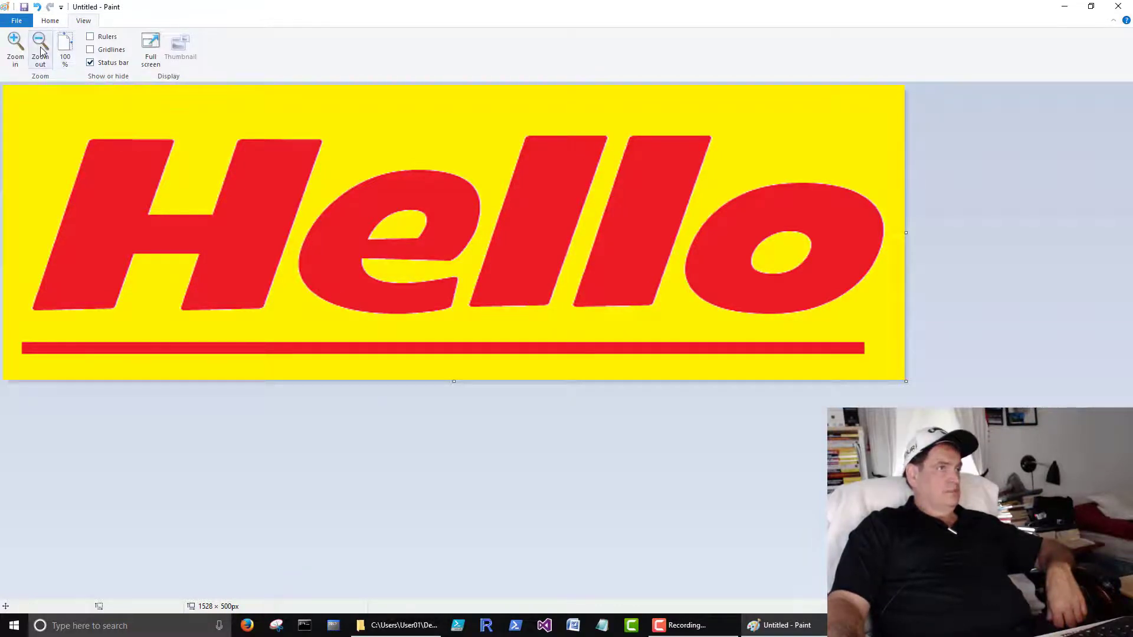
click(13, 45)
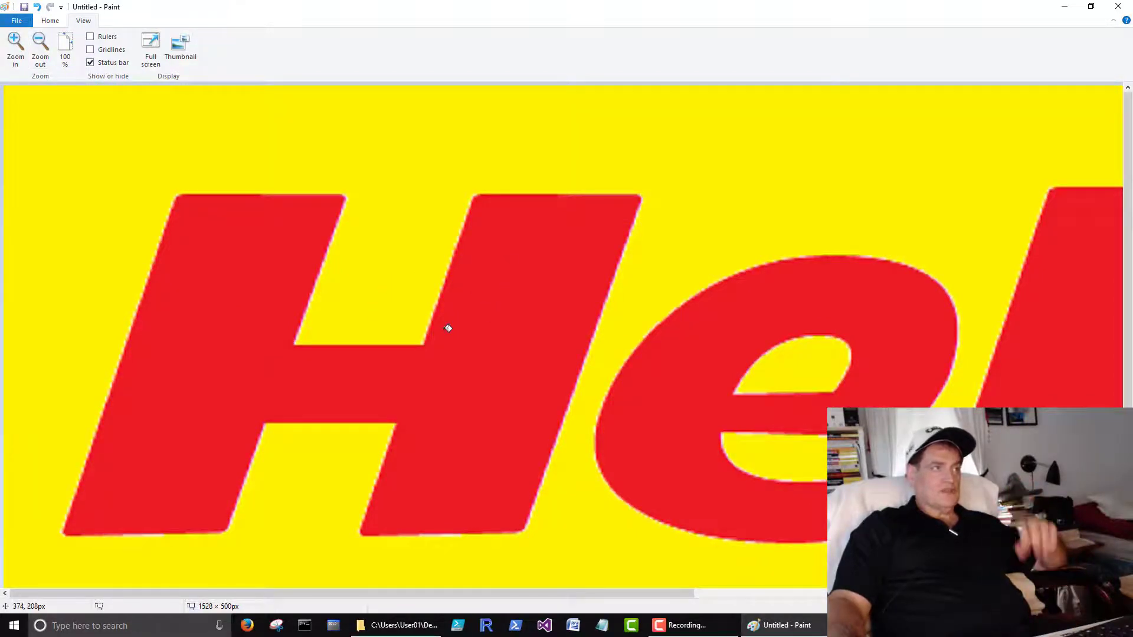
click(70, 47)
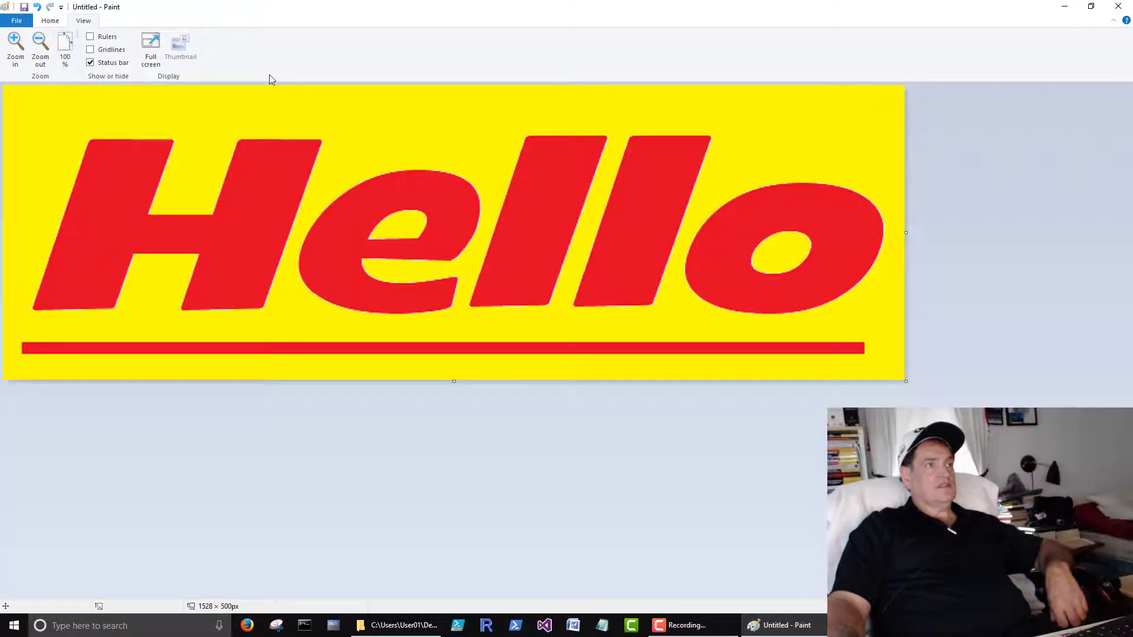
Step: Switch between the Home and View ribbons and glance at the File menu before closing it
click(52, 23)
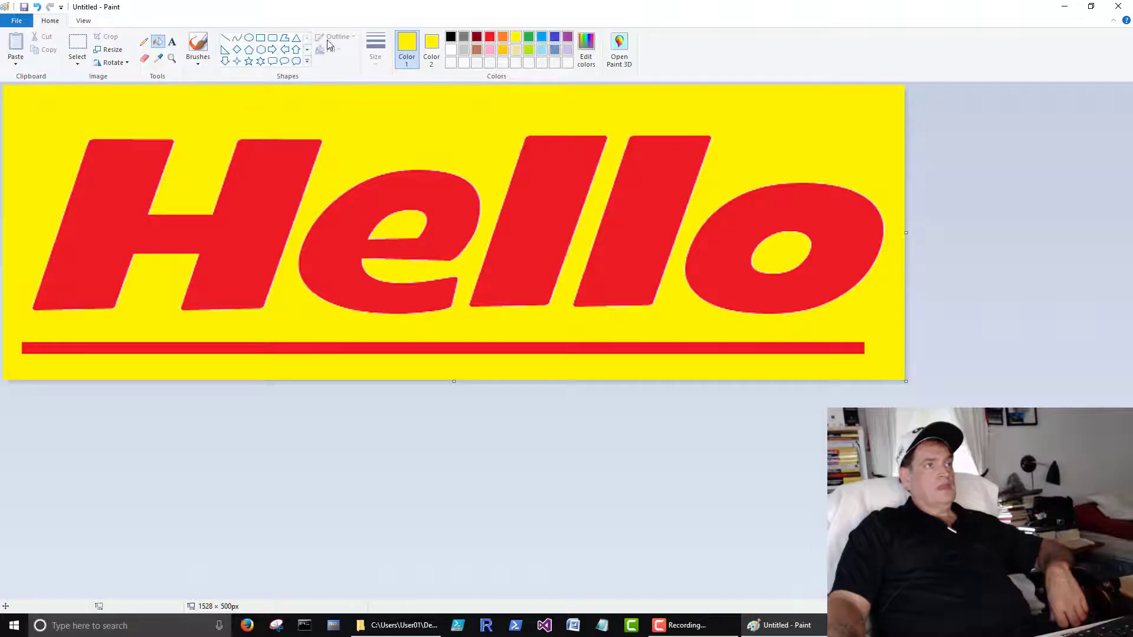
click(84, 23)
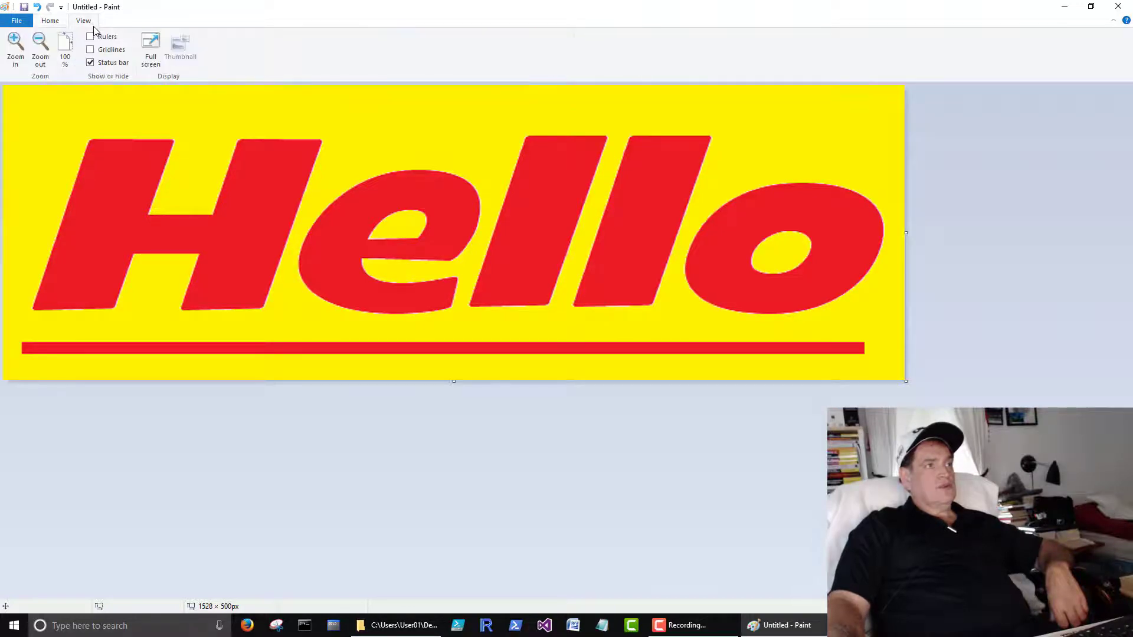
click(52, 21)
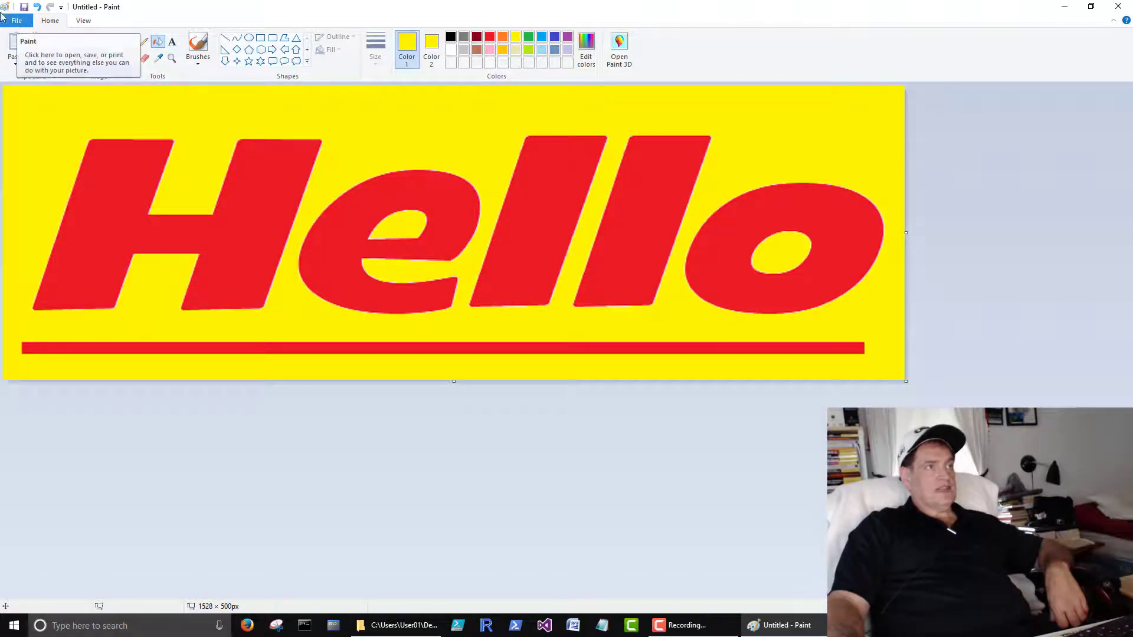
click(12, 21)
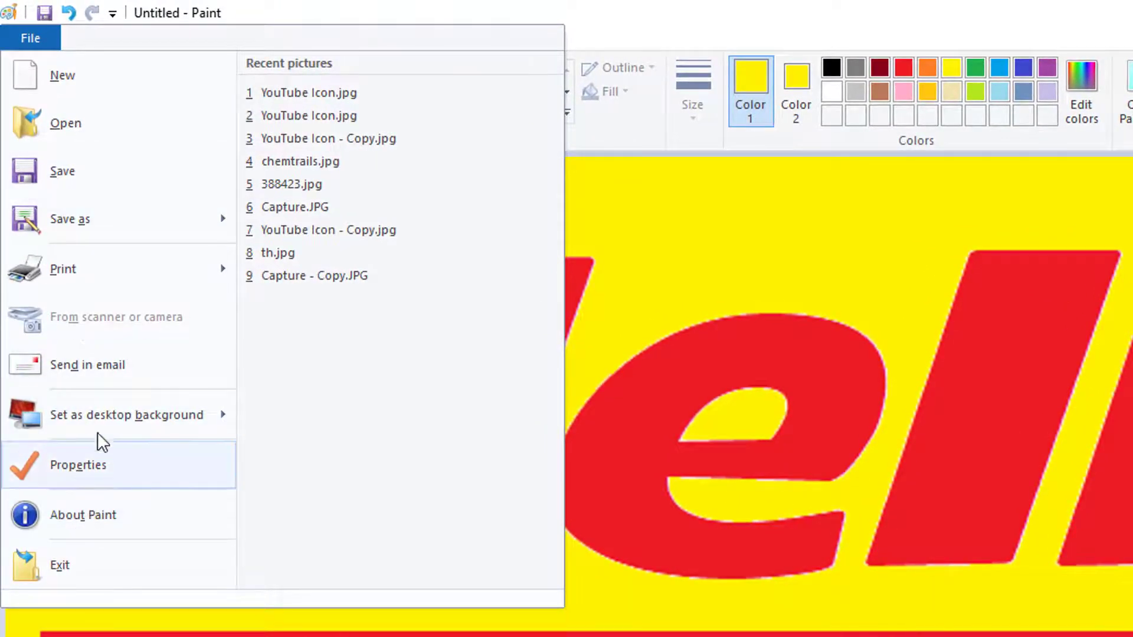
click(262, 156)
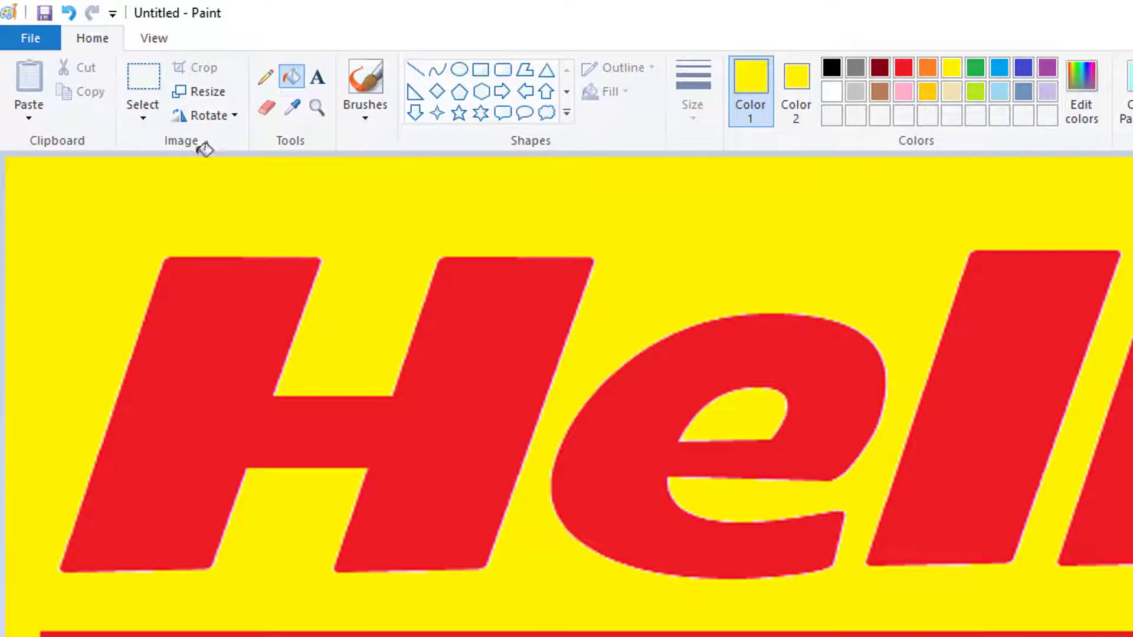
Step: Save the picture as BMP named hello in the Desktop's Paint 3D folder
click(26, 35)
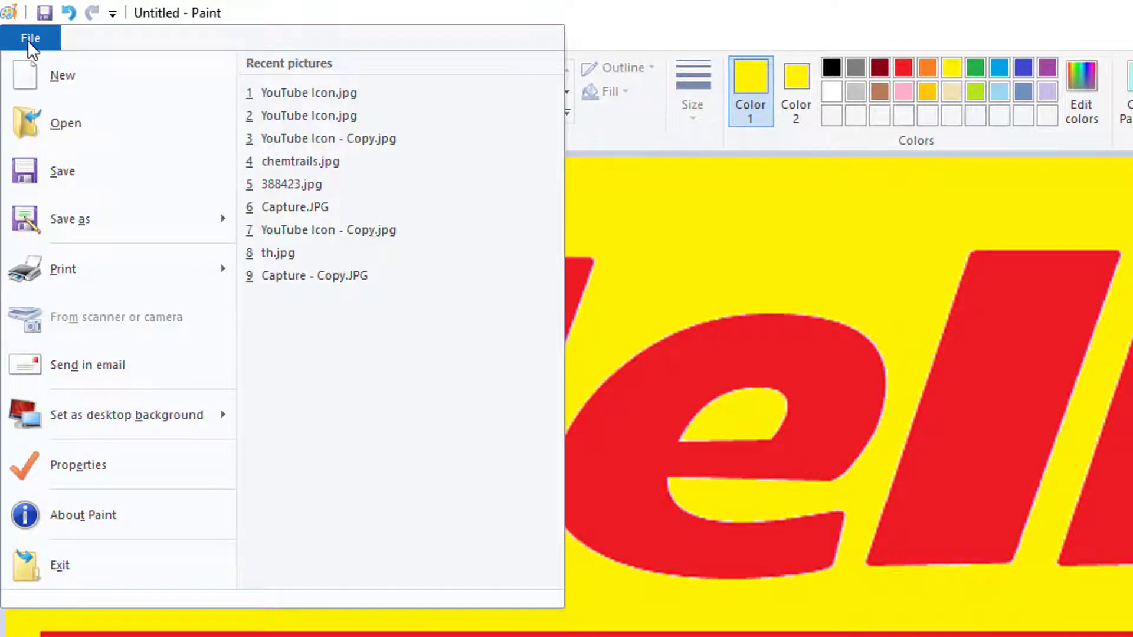
mouse_move(54, 220)
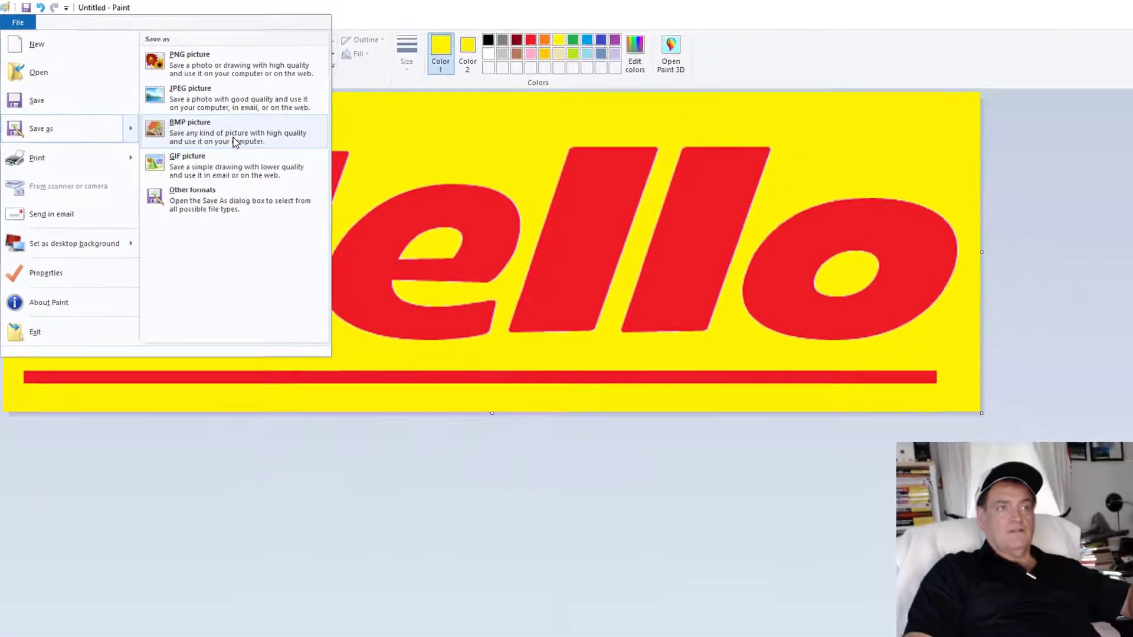
click(325, 191)
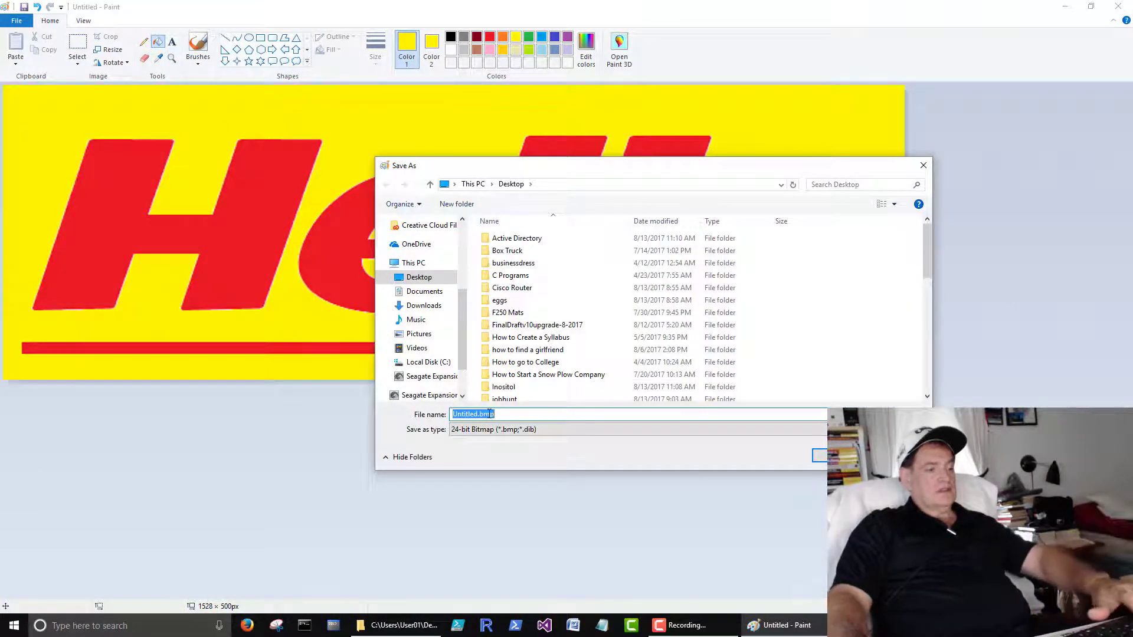
text(hello)
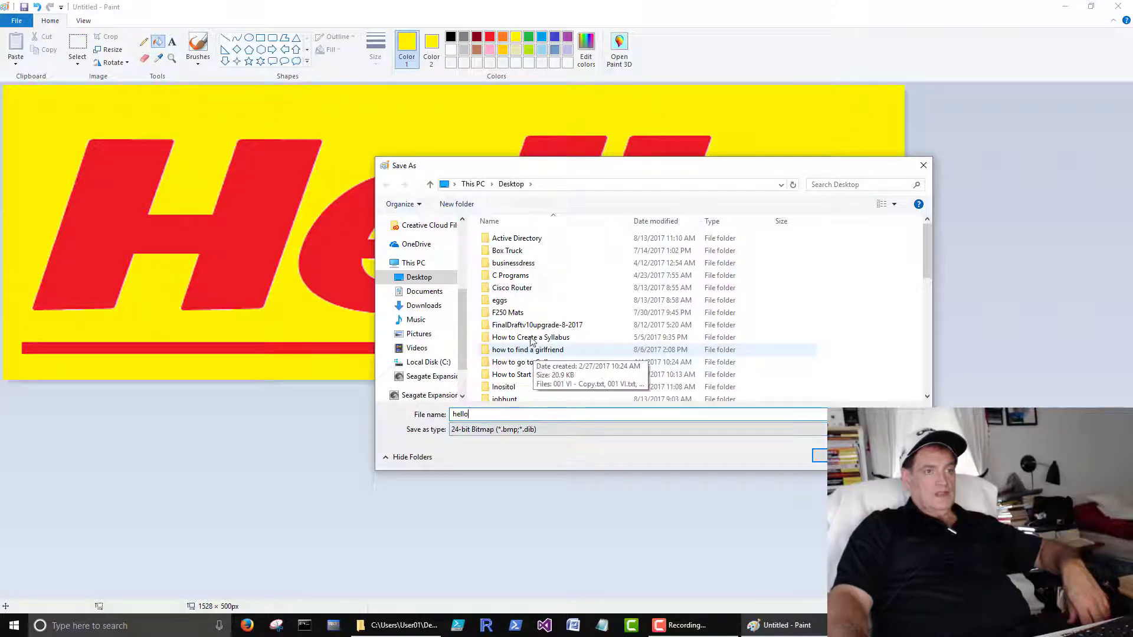
scroll(524, 295, down, 4)
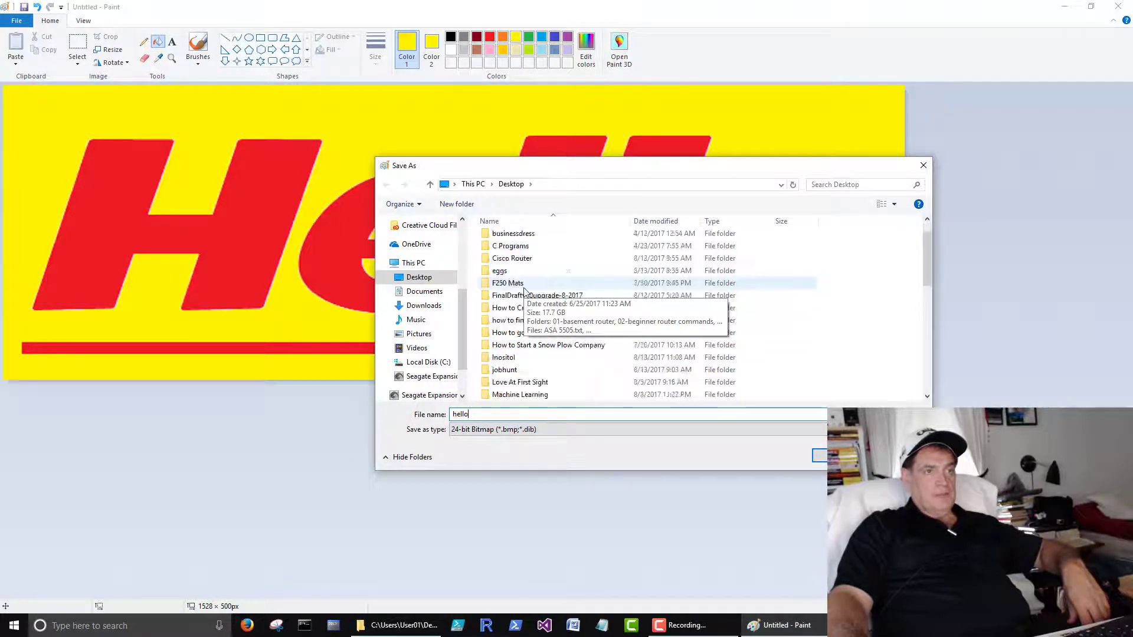
double_click(512, 347)
click(819, 456)
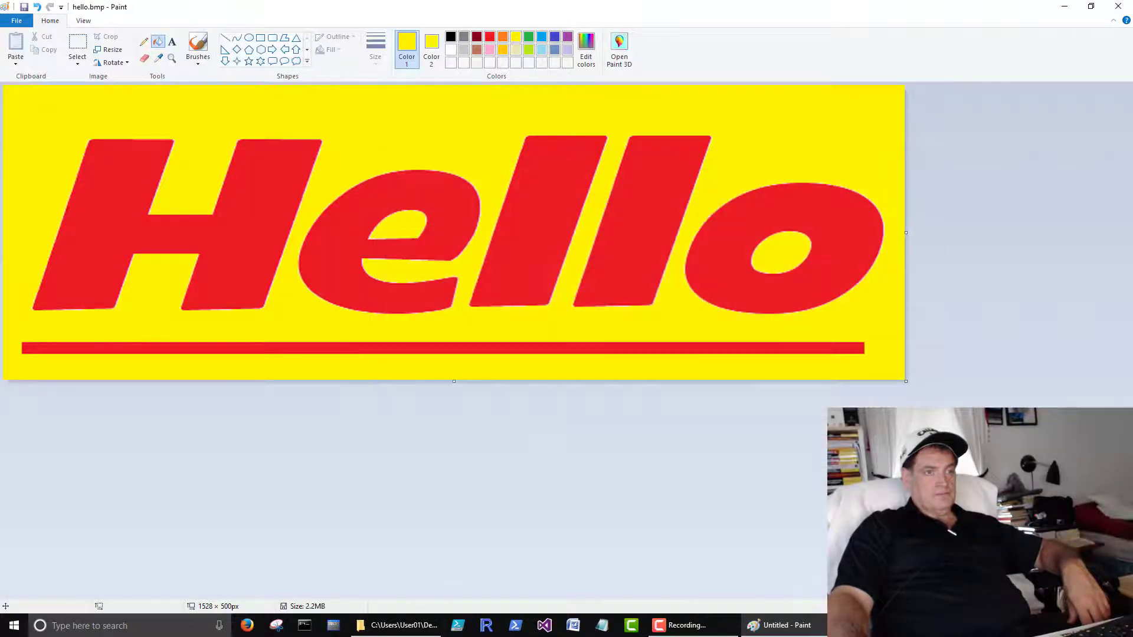
Step: Check hello.bmp's file size in the Paint 3D folder, then return to Paint
click(424, 624)
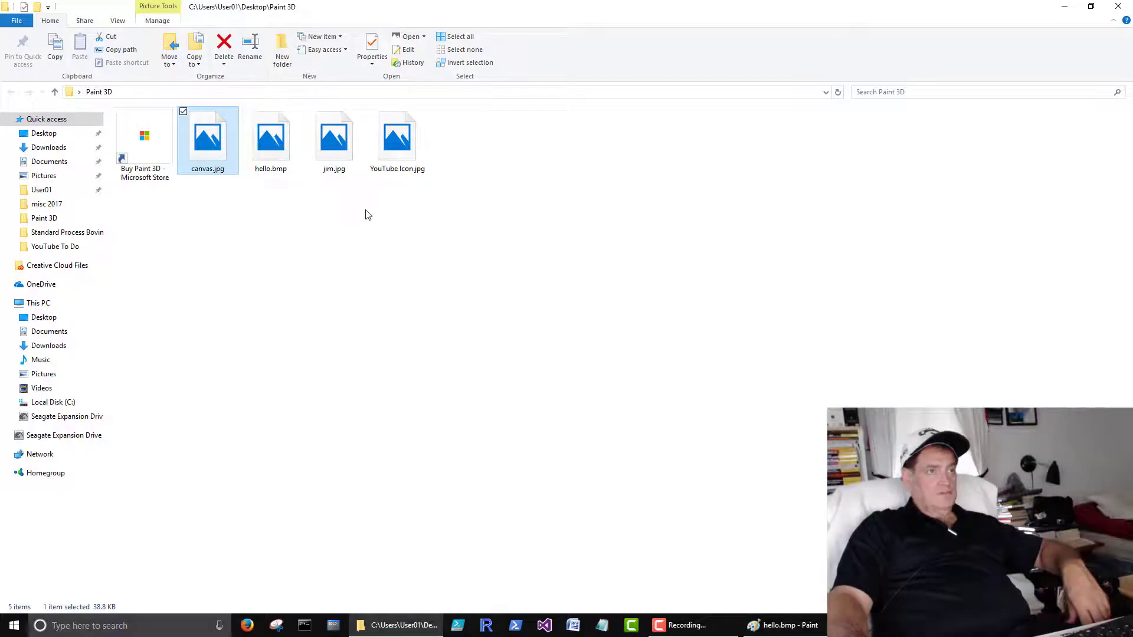
click(271, 142)
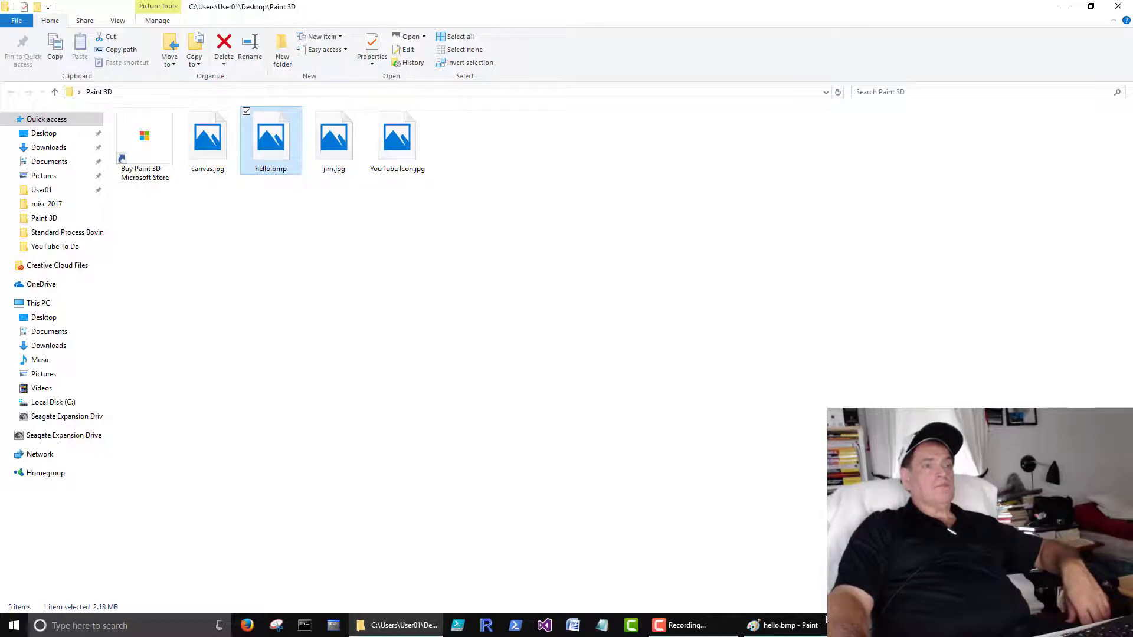
key(alt+Tab)
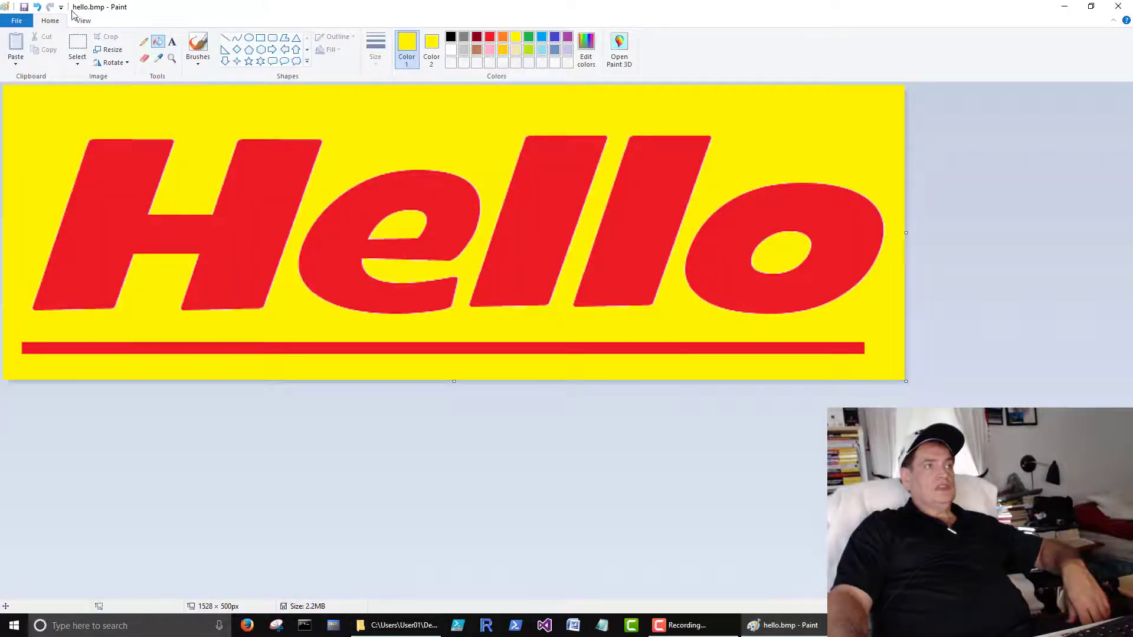
Step: Show the File > Save as formats: PNG, JPEG, BMP, GIF and other formats
click(15, 21)
mouse_move(31, 119)
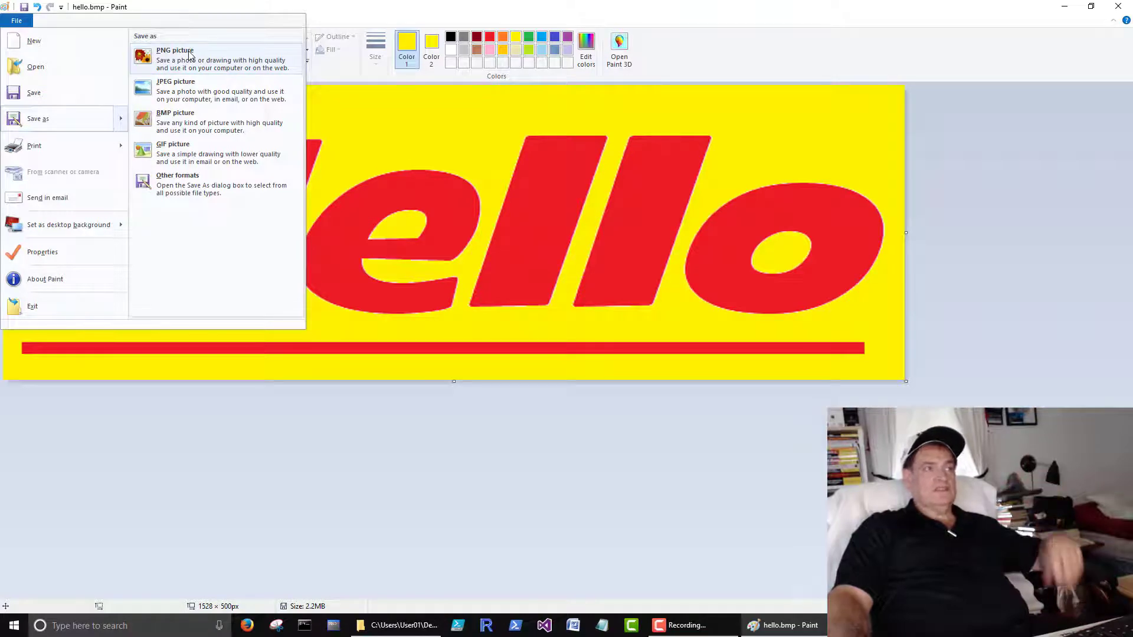
Step: Under Other formats, pick Monochrome Bitmap as the type and rename the file hellomono
click(191, 186)
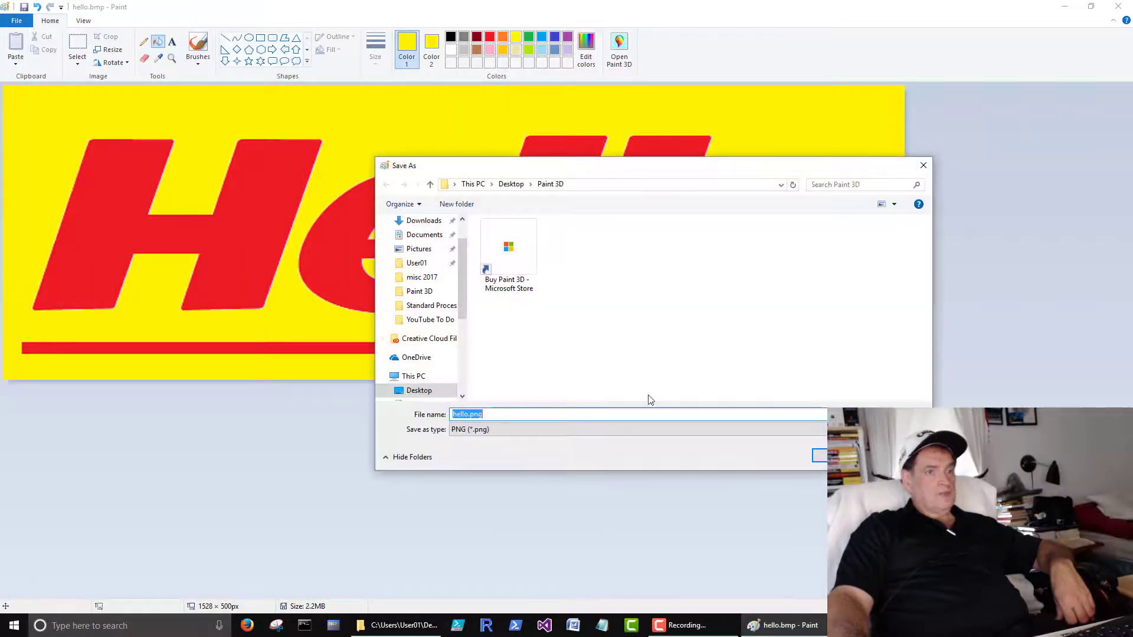
click(723, 429)
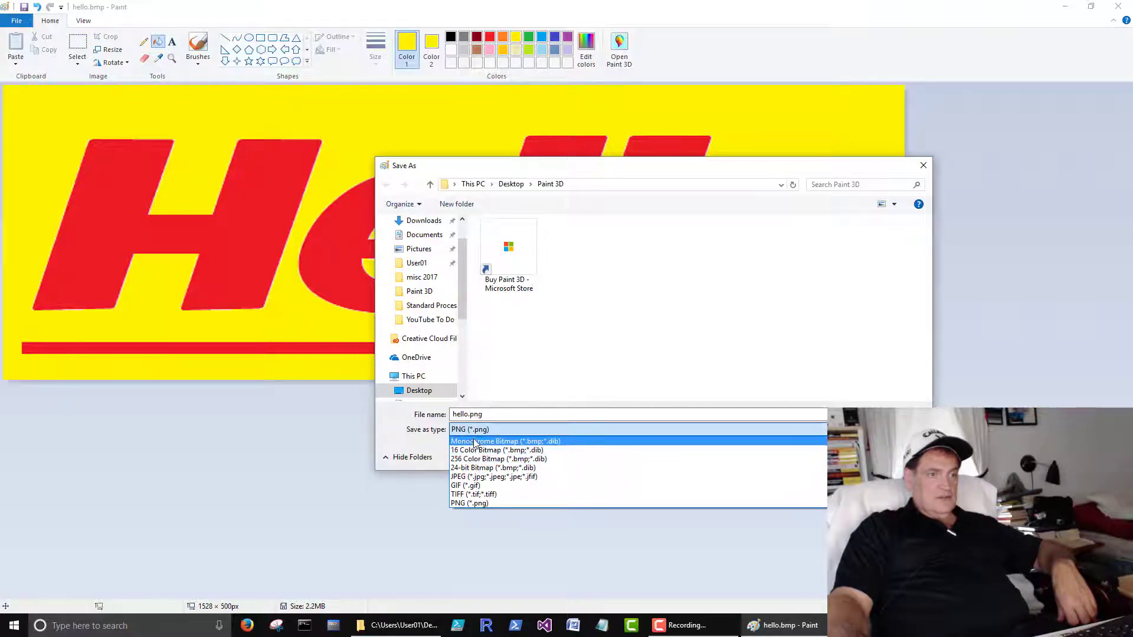
click(522, 443)
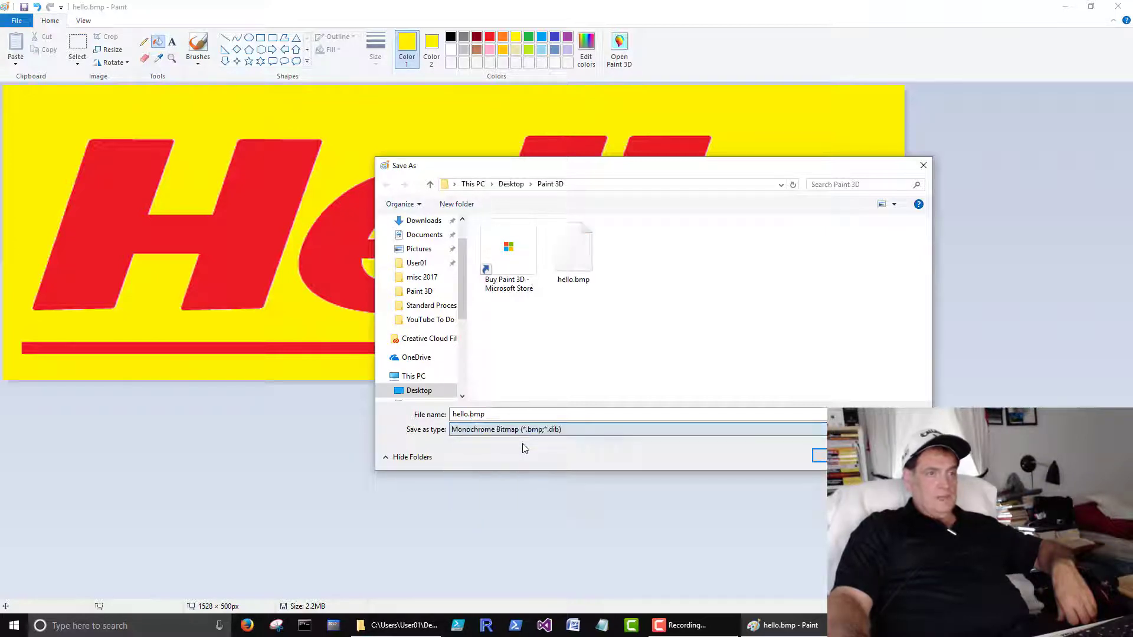
double_click(476, 423)
click(471, 414)
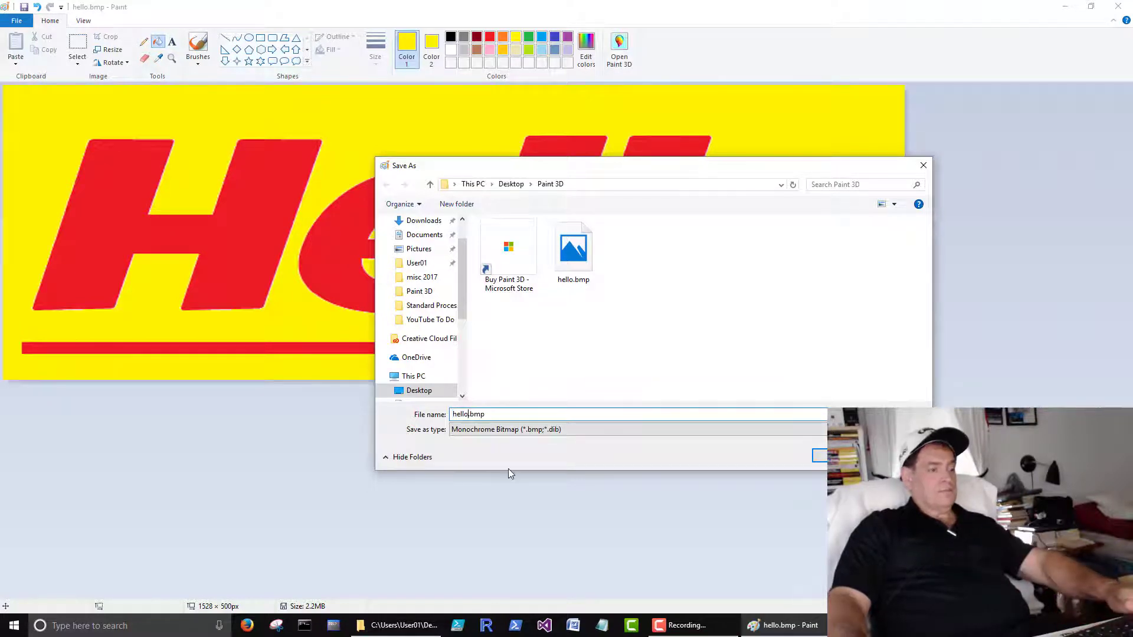
text(mono)
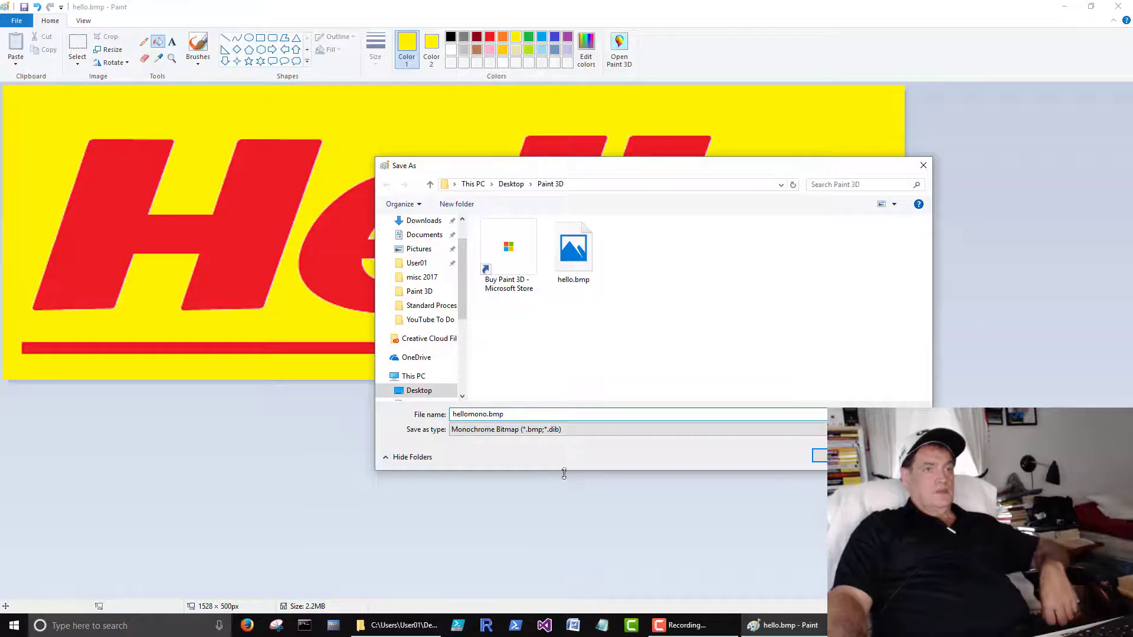
Step: Save hellomono.bmp accepting the colour-quality loss, close Paint and deselect hello.bmp in Explorer
click(839, 456)
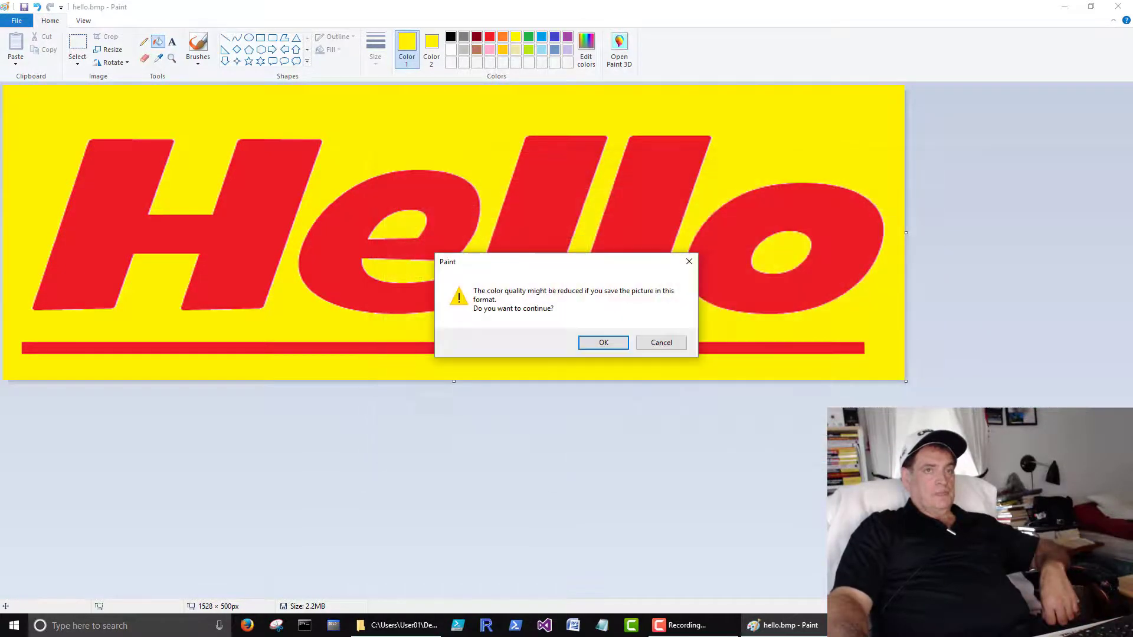
click(598, 343)
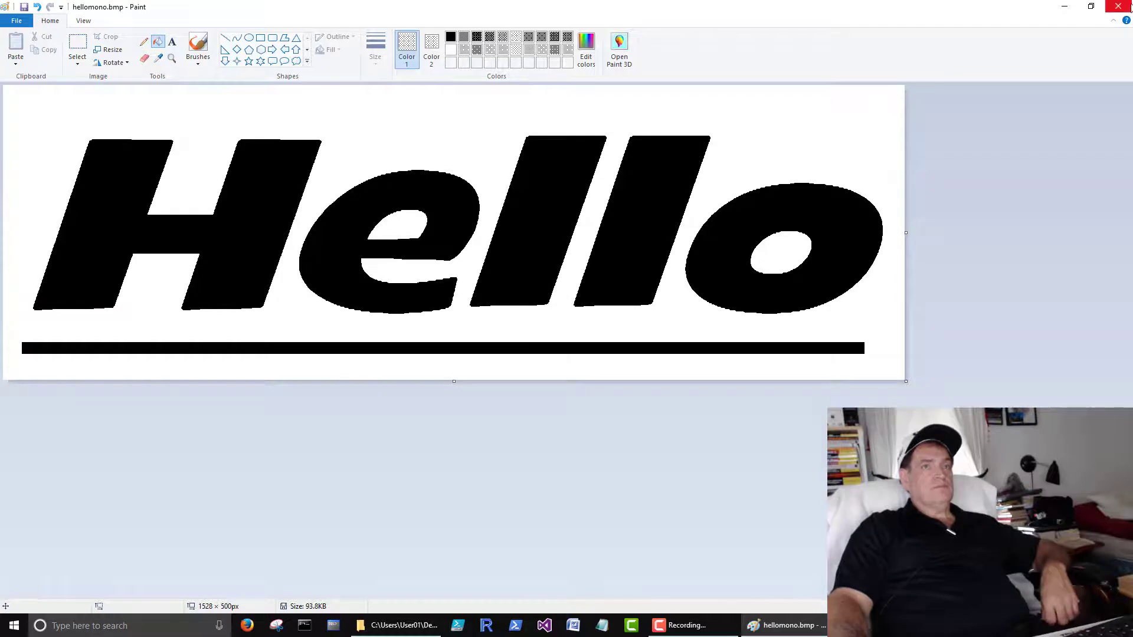
click(1118, 5)
click(729, 264)
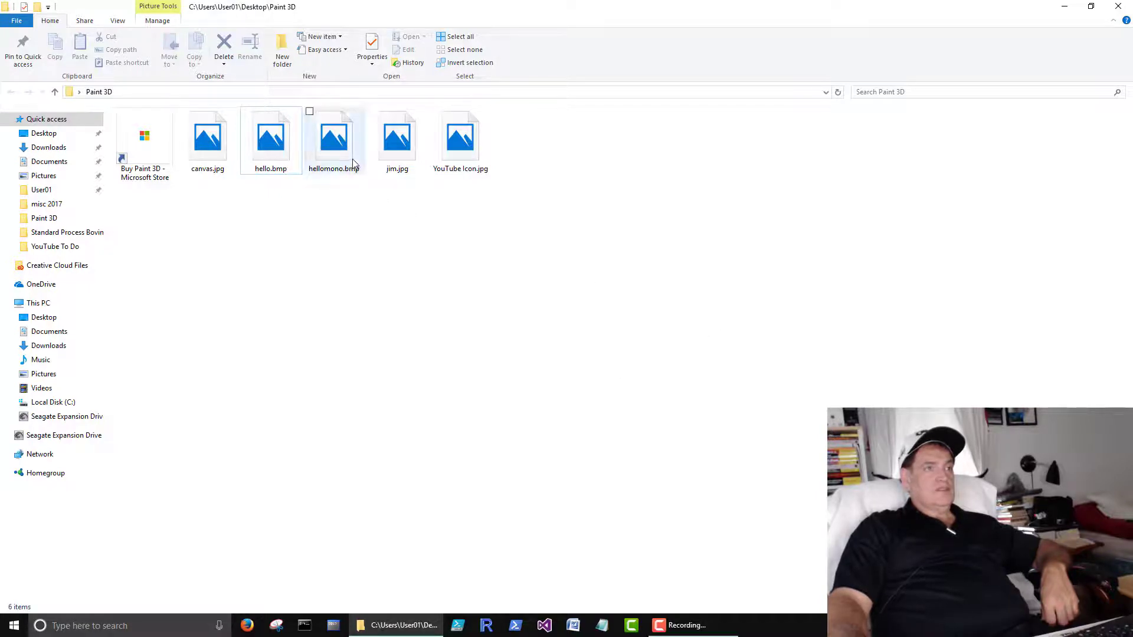
right_click(278, 152)
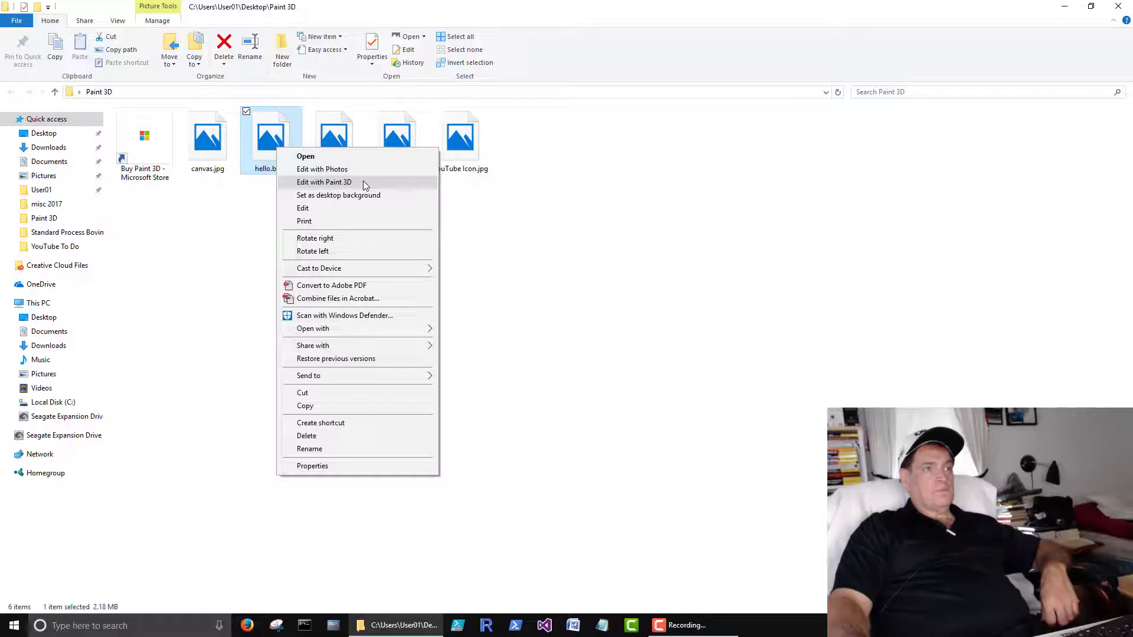
click(529, 236)
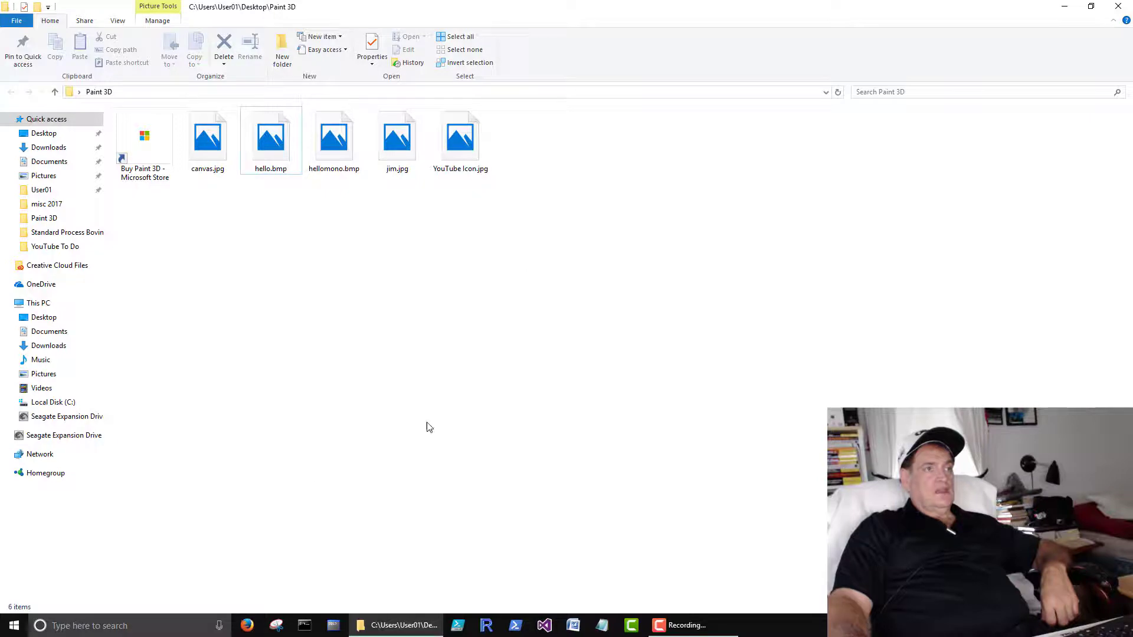
Step: Pin Paint 3D to Start from the app list and drag its tile beside Google Chrome
click(14, 627)
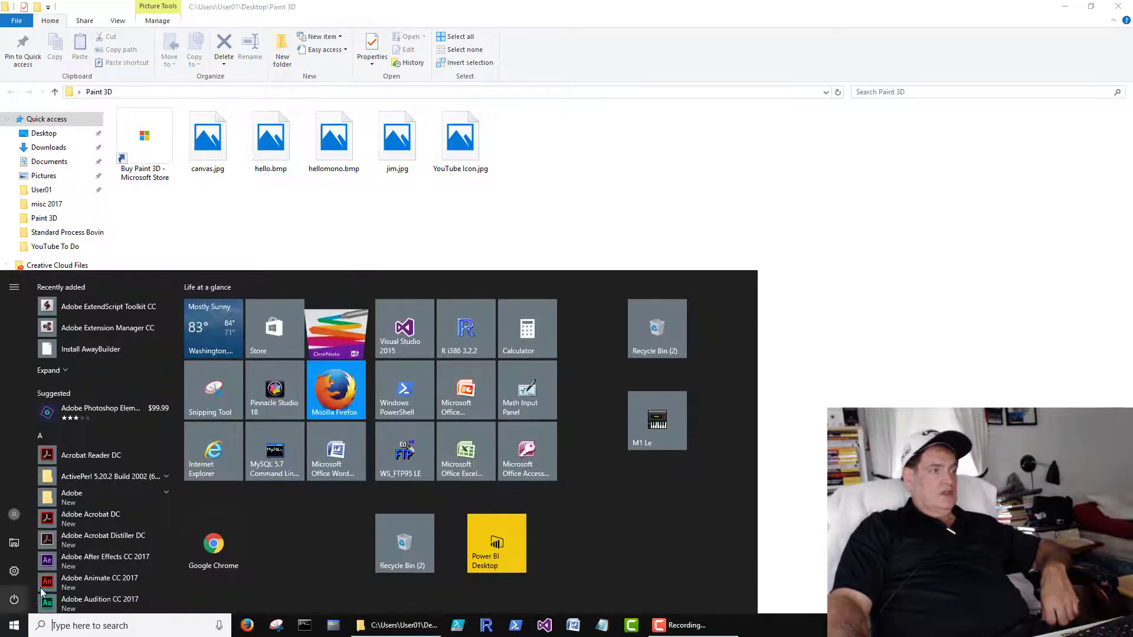
scroll(59, 554, down, 10)
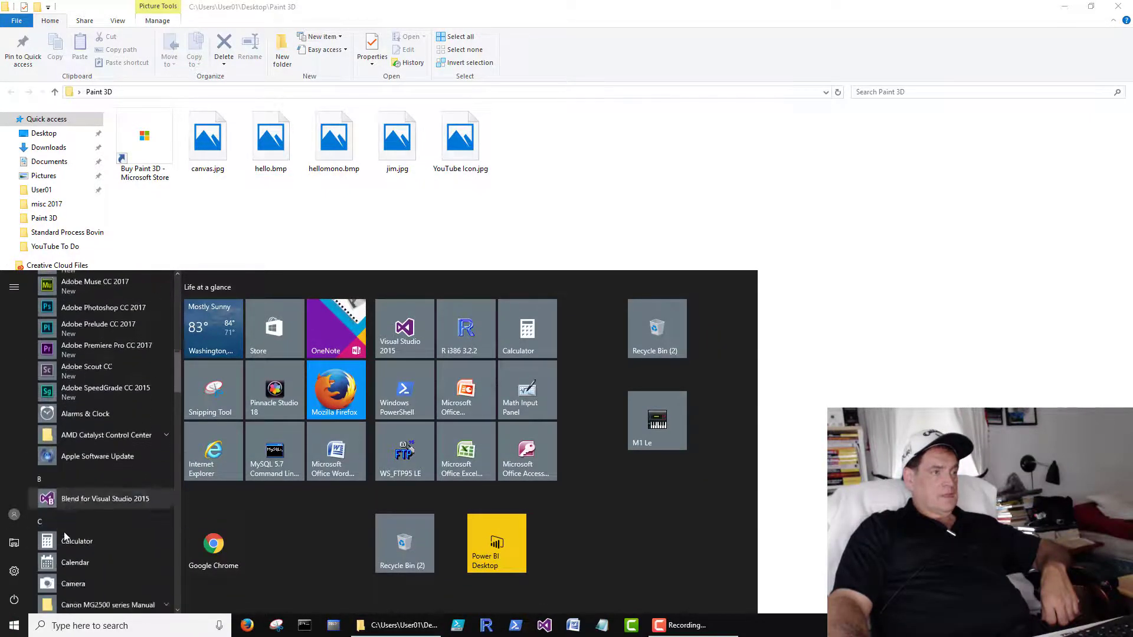
scroll(65, 536, down, 10)
scroll(64, 532, down, 5)
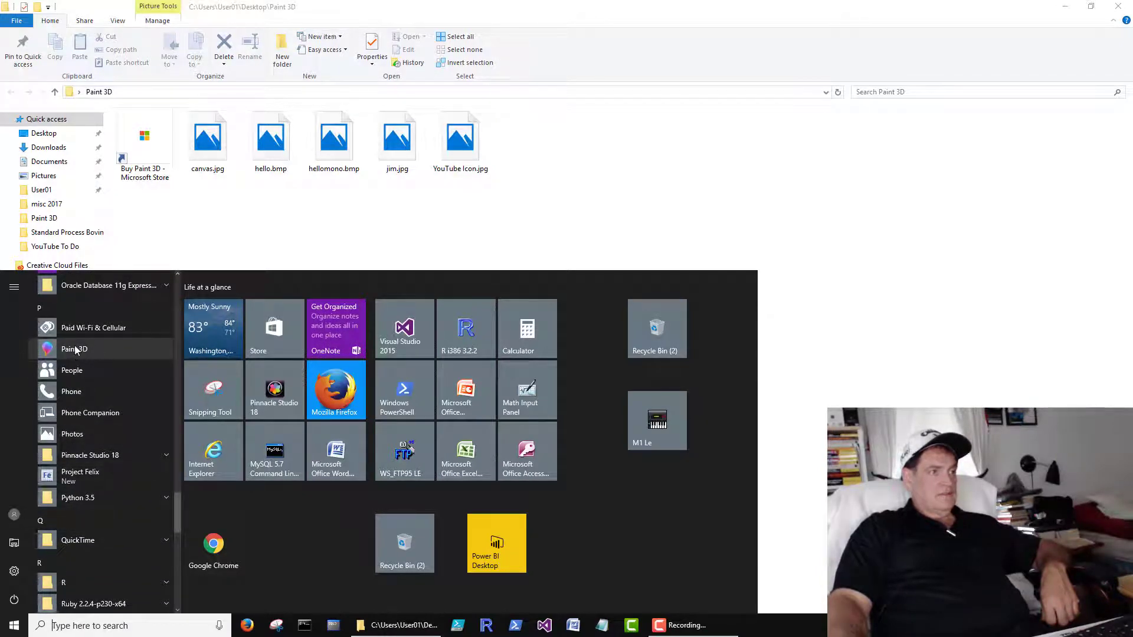
right_click(99, 348)
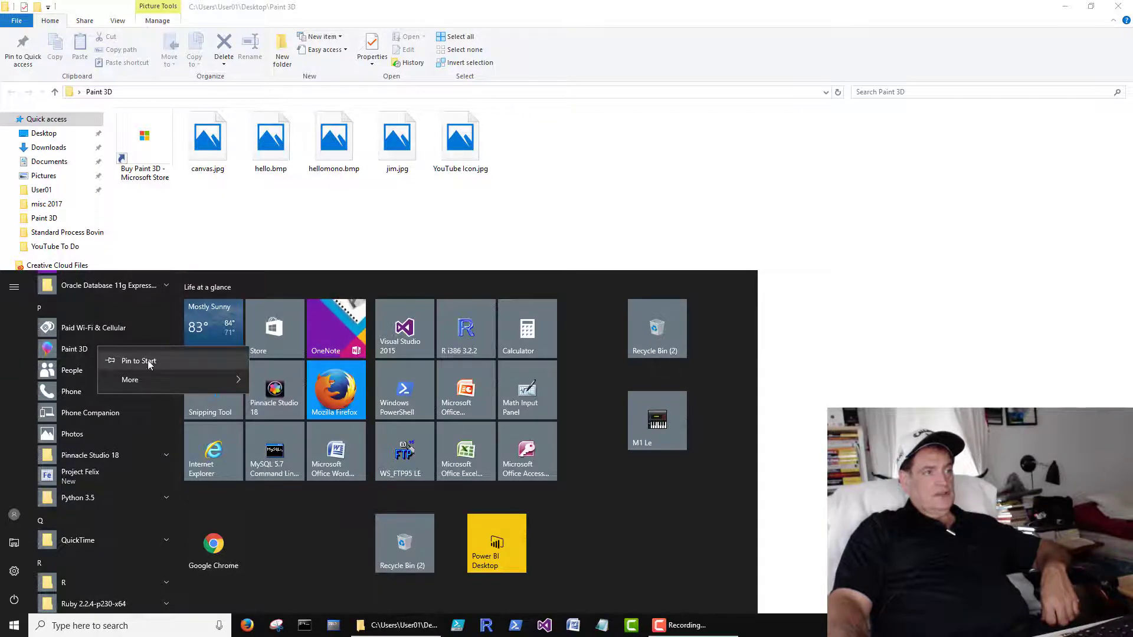
click(163, 360)
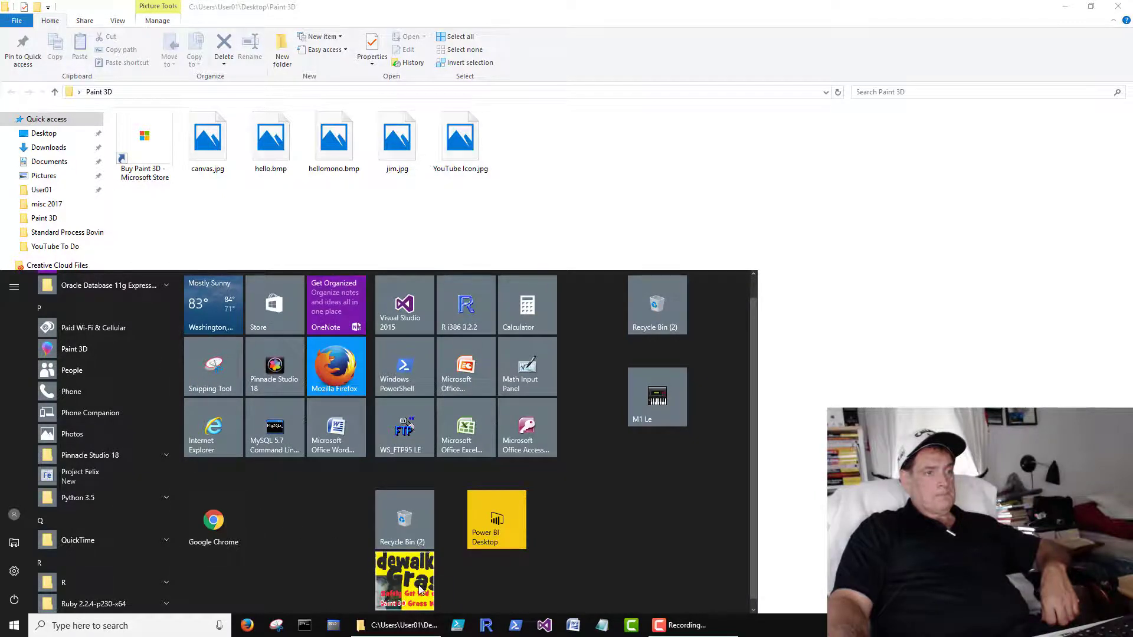
mouse_move(418, 588)
mouse_down()
mouse_move(299, 527)
mouse_move(318, 527)
mouse_up()
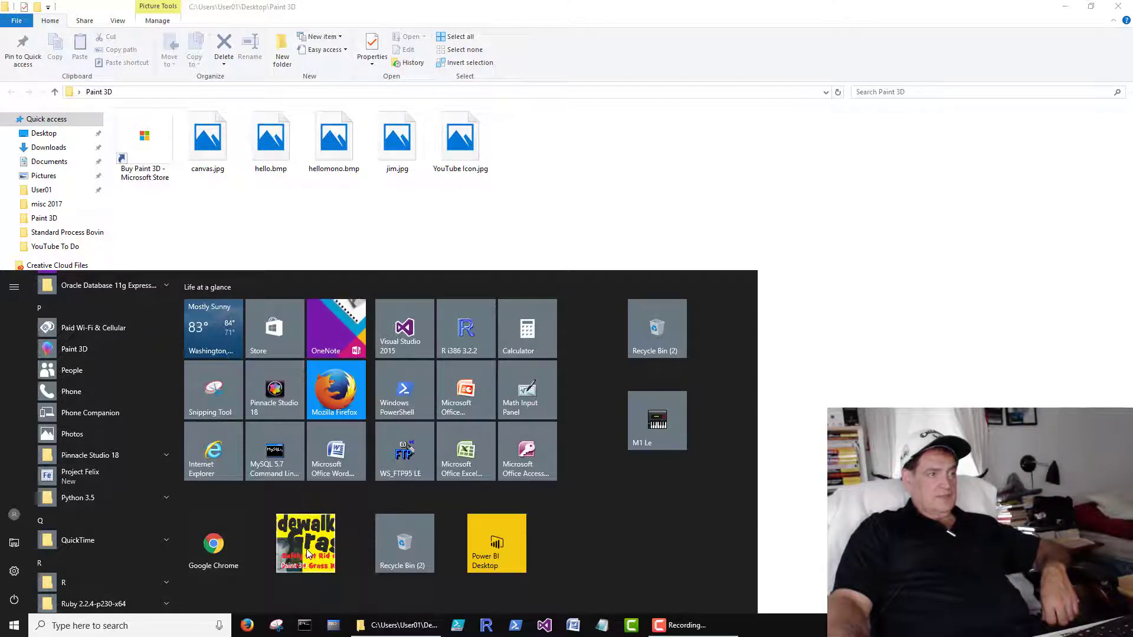
Step: Pin Paint 3D to the taskbar, then unpin and re-pin its Start tile beside Google Chrome
right_click(76, 349)
mouse_move(116, 379)
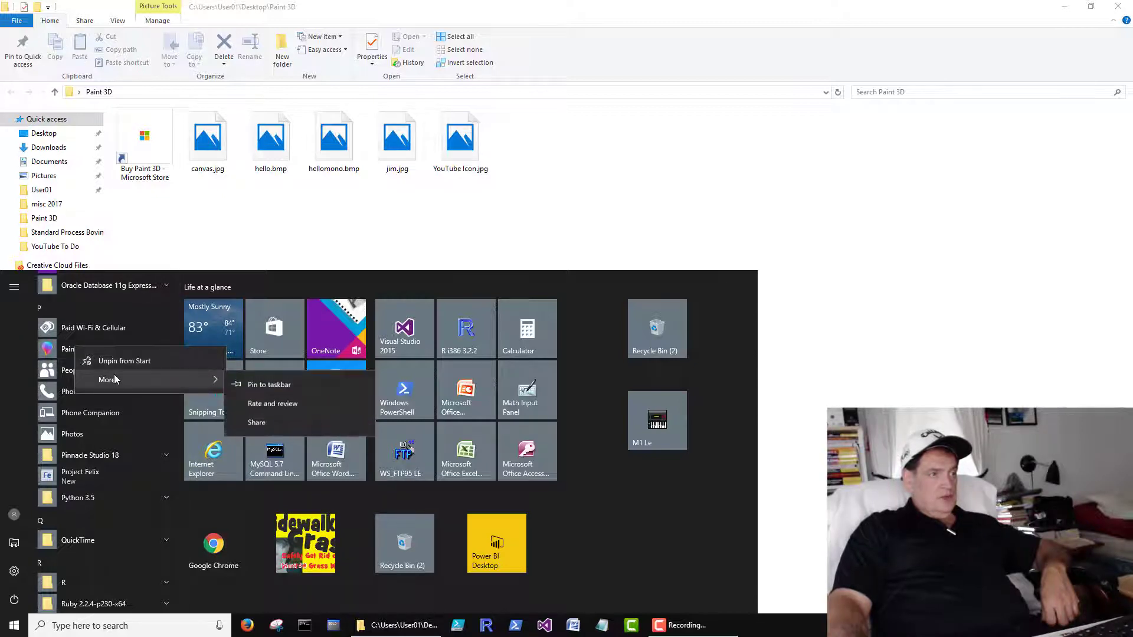
click(276, 387)
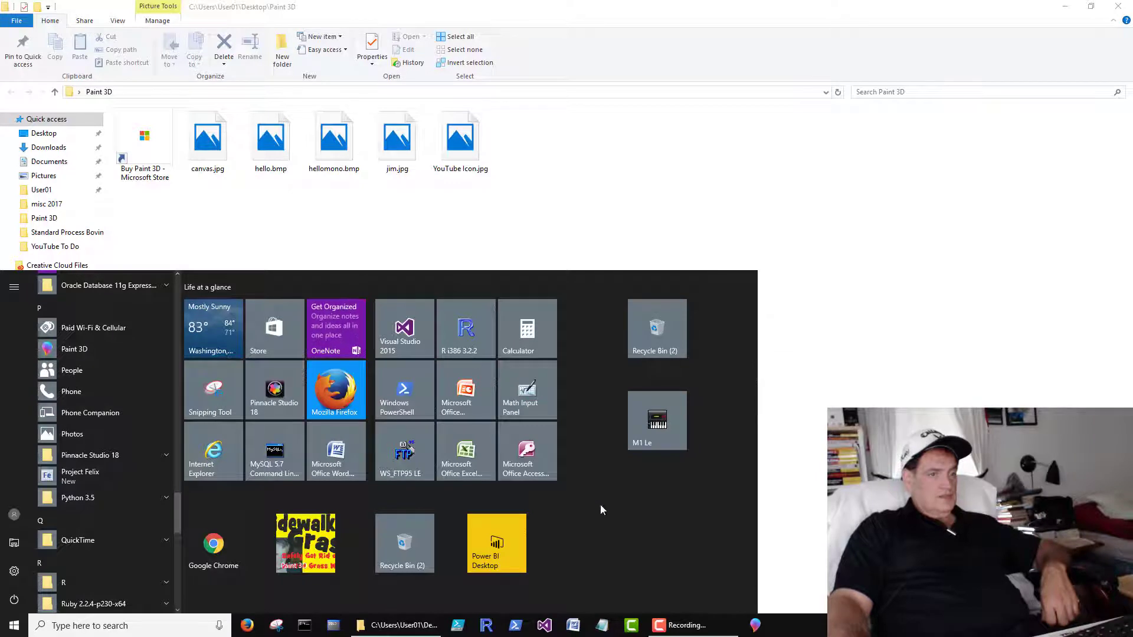
right_click(75, 350)
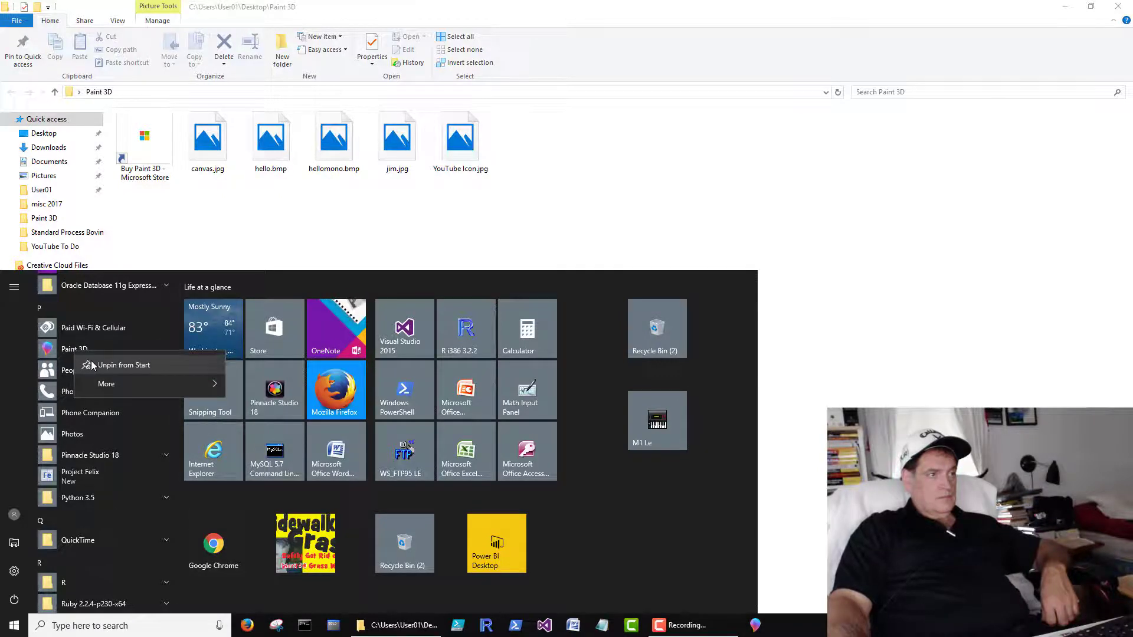
click(91, 365)
right_click(75, 350)
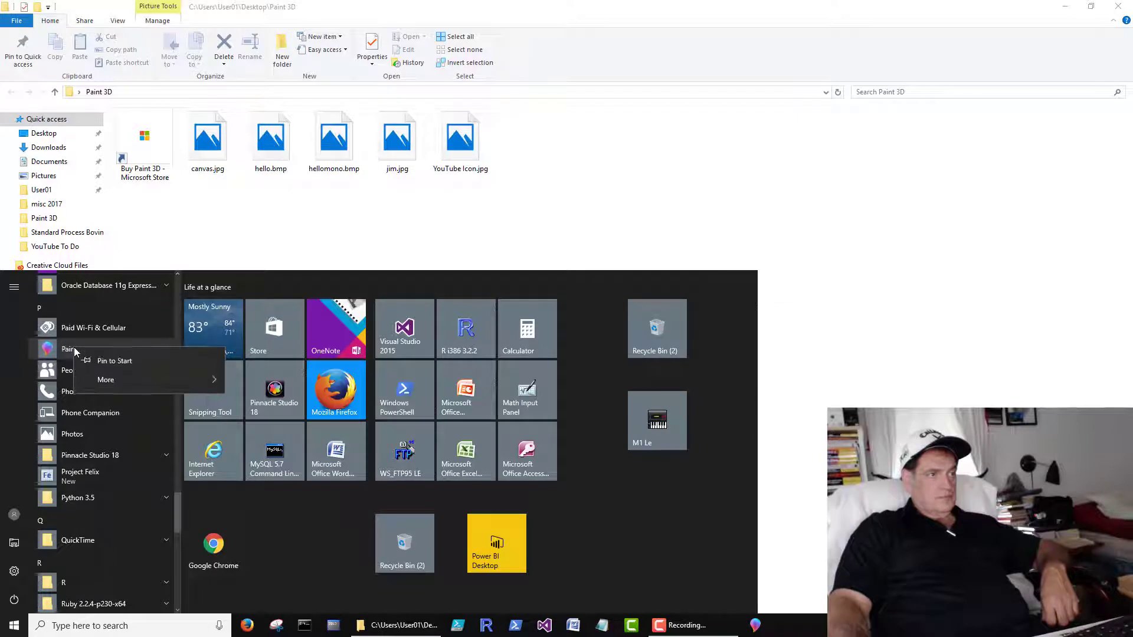
click(99, 361)
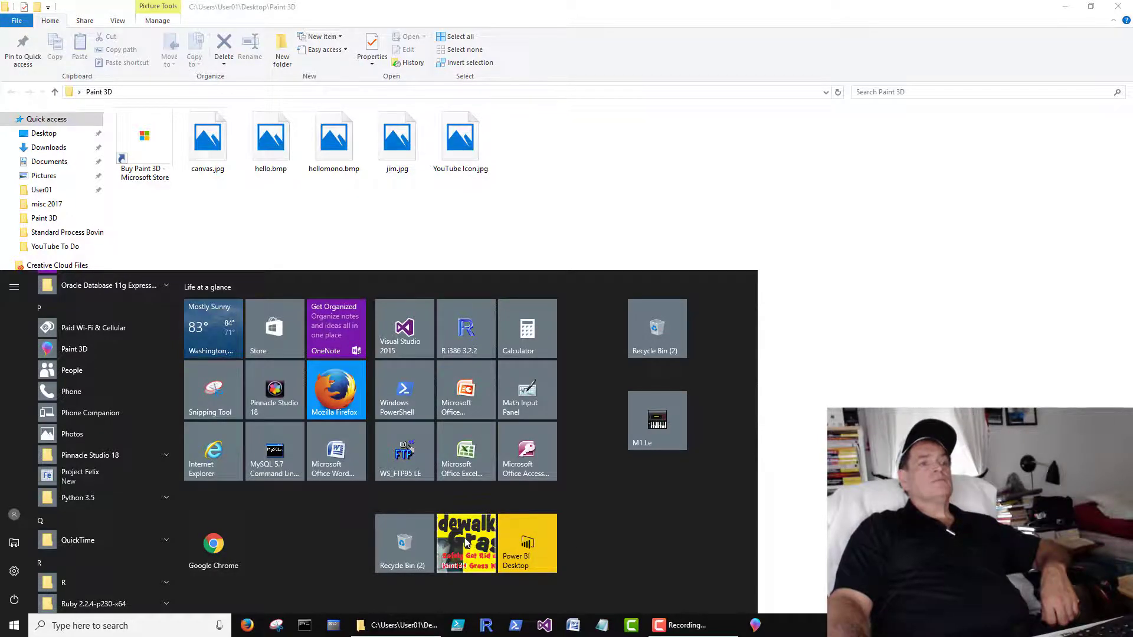
drag(454, 538, 282, 535)
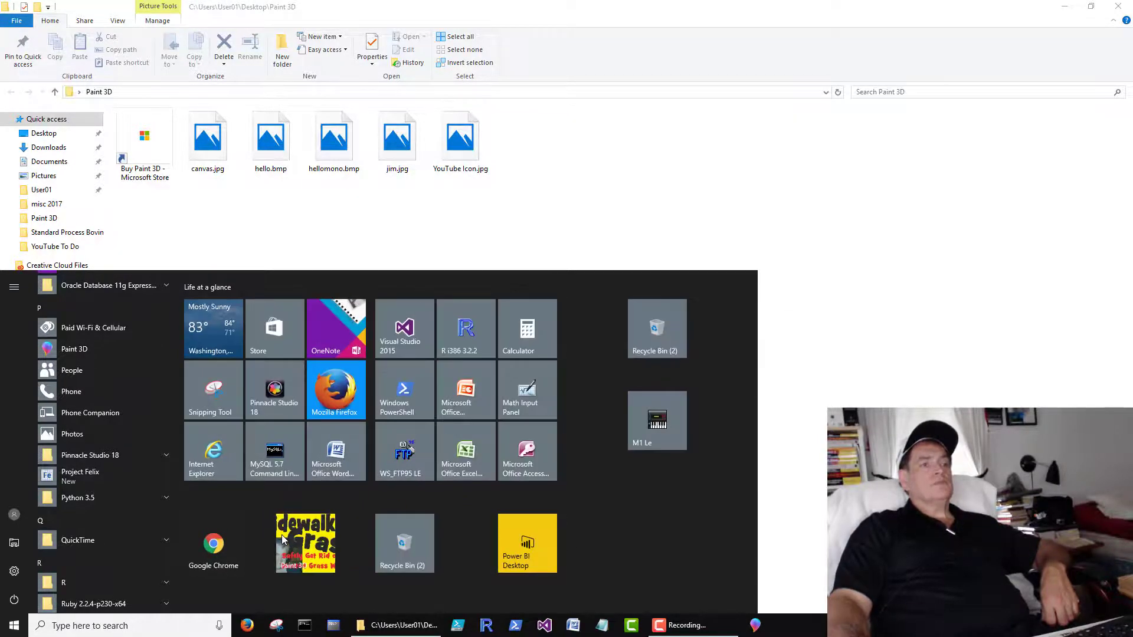
Step: Close the Start menu and view the folder's right-click New options without creating anything
click(964, 366)
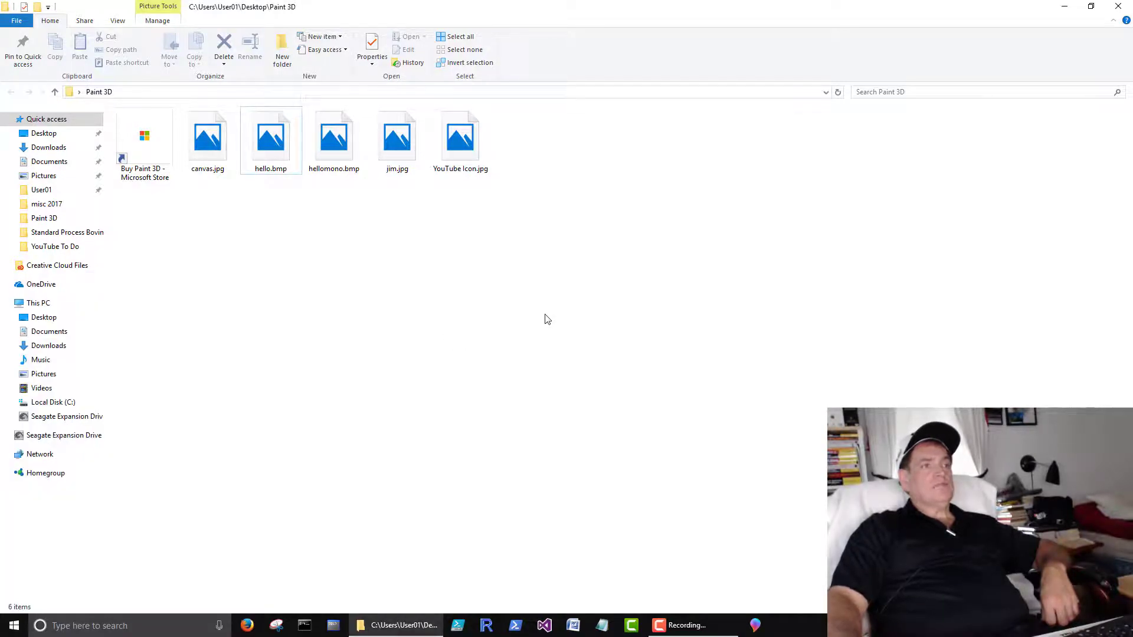
right_click(462, 309)
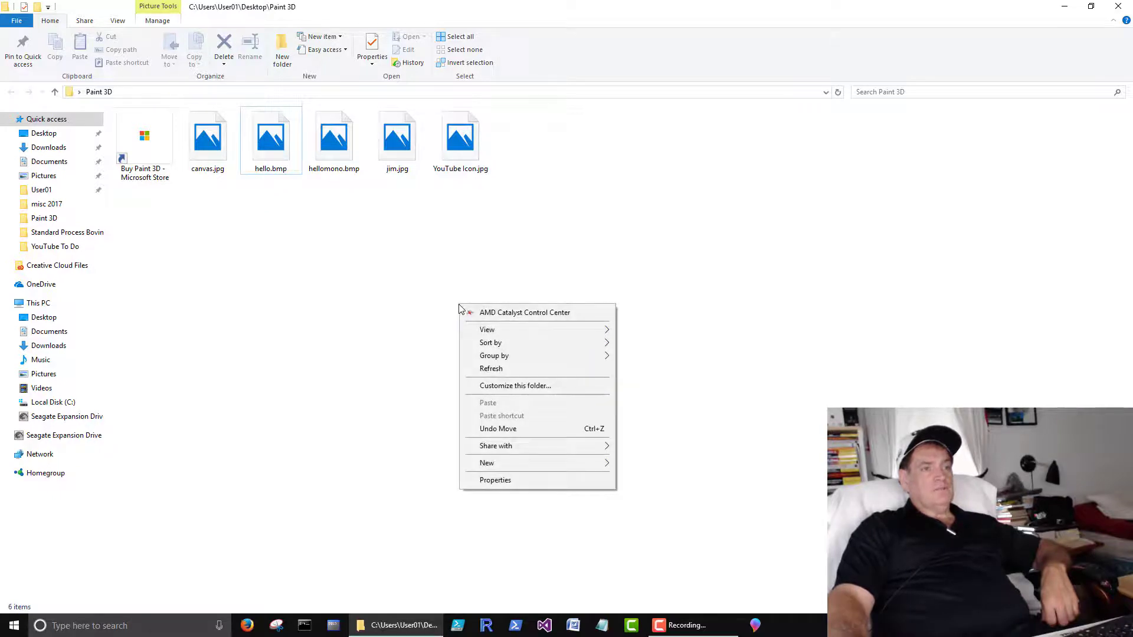
mouse_move(512, 465)
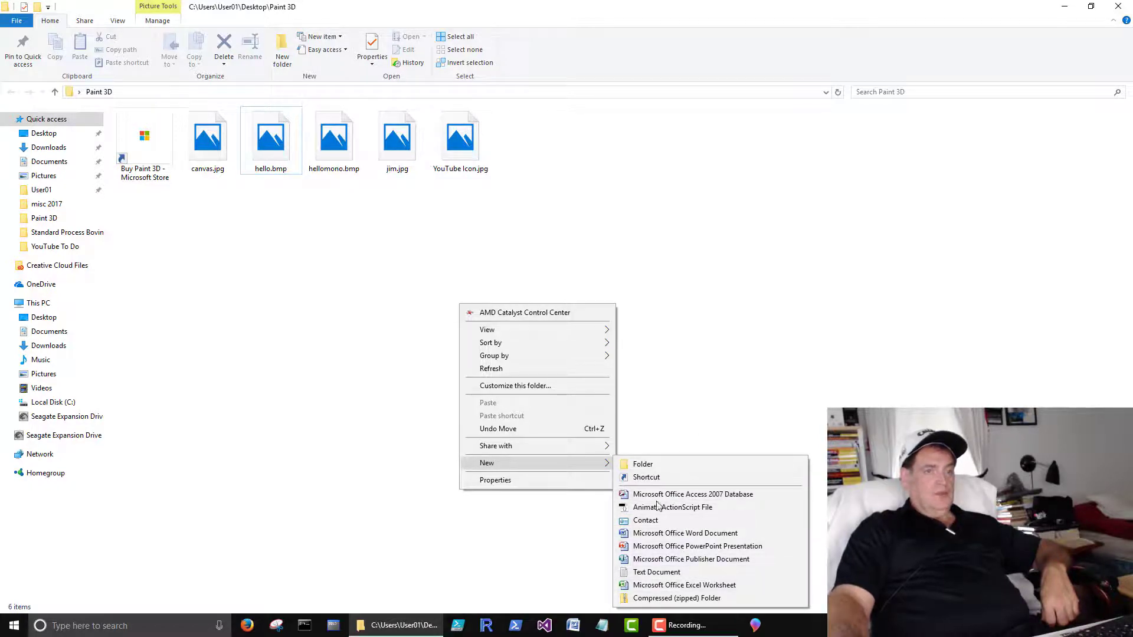
click(723, 336)
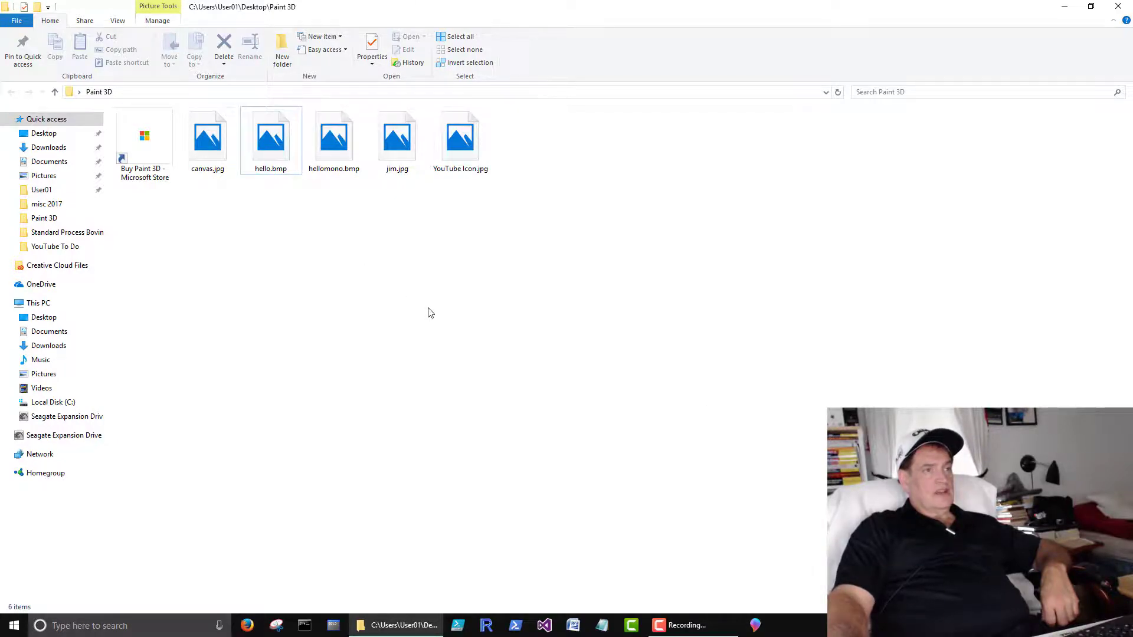
right_click(453, 154)
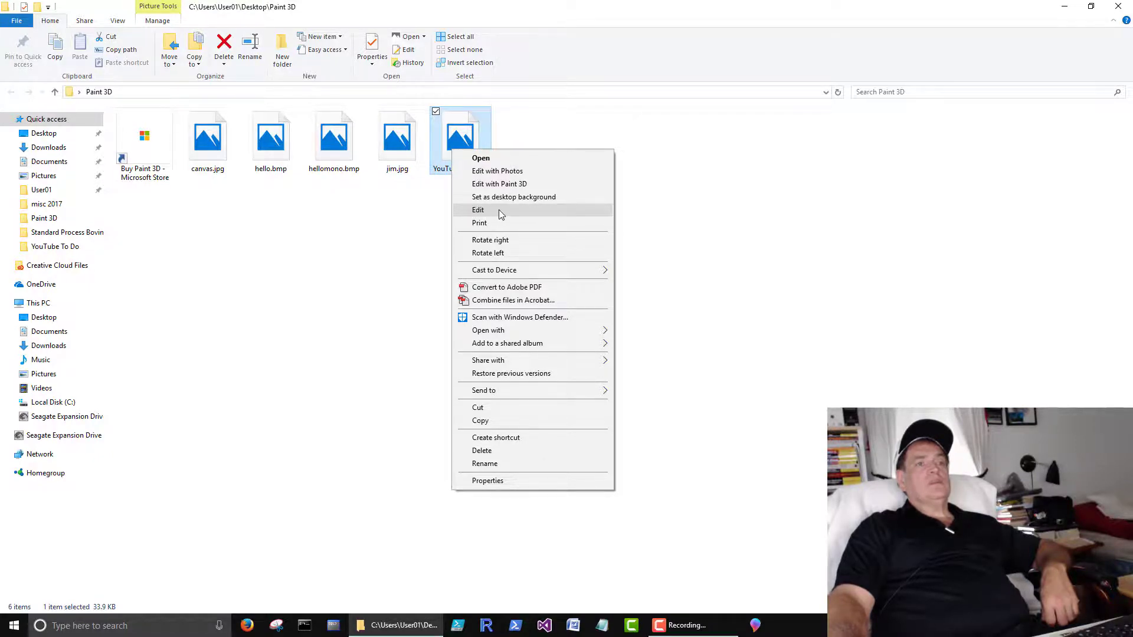
click(498, 210)
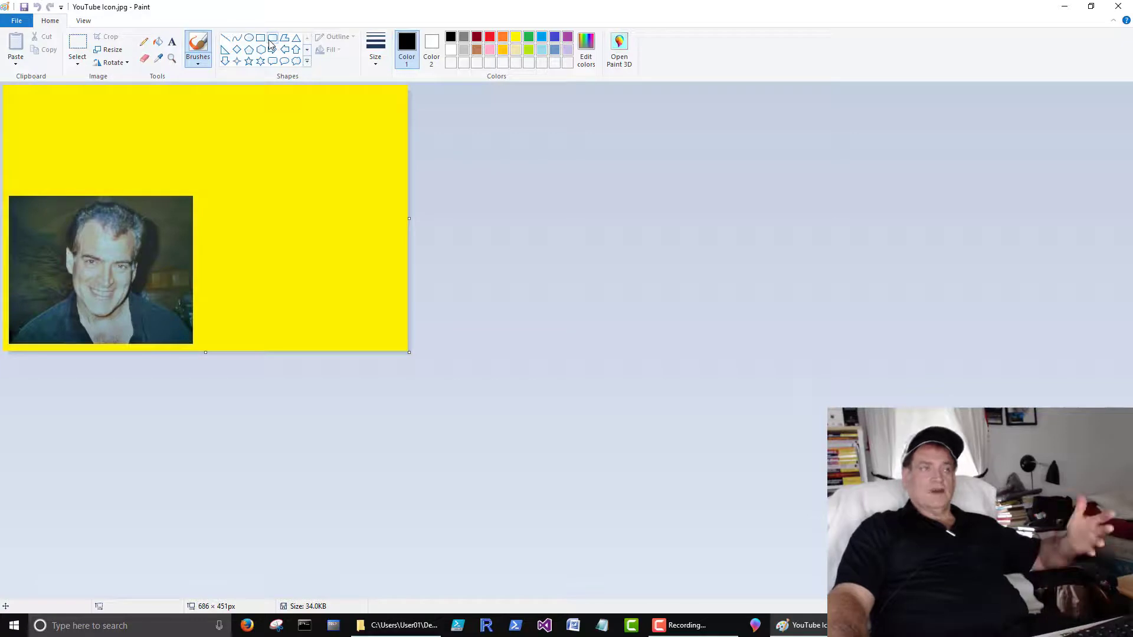
click(1119, 7)
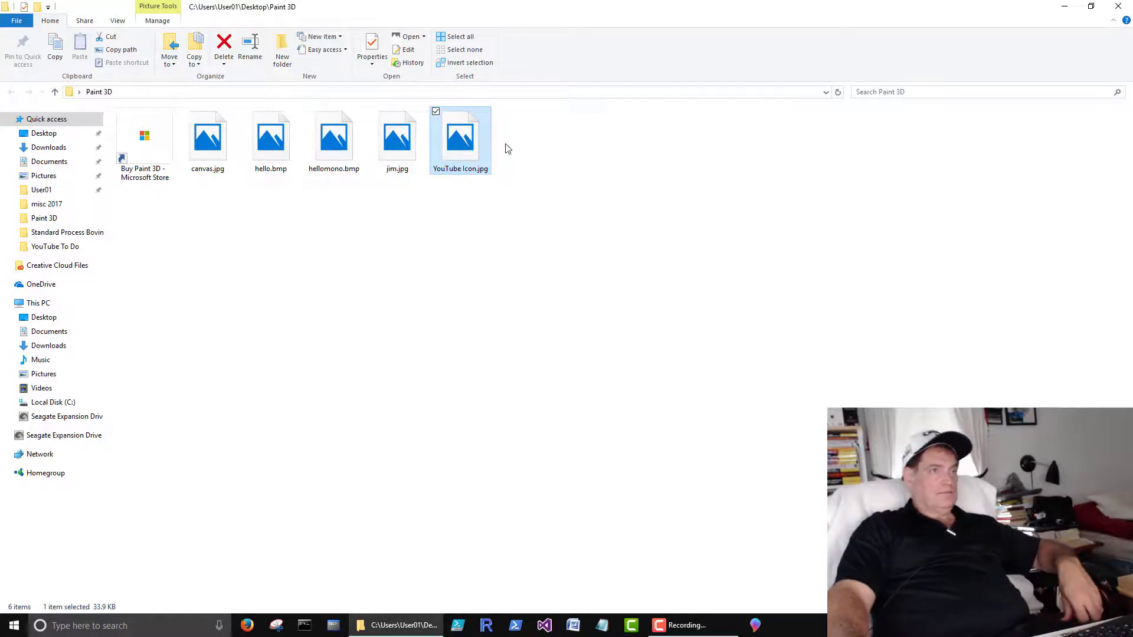
right_click(460, 148)
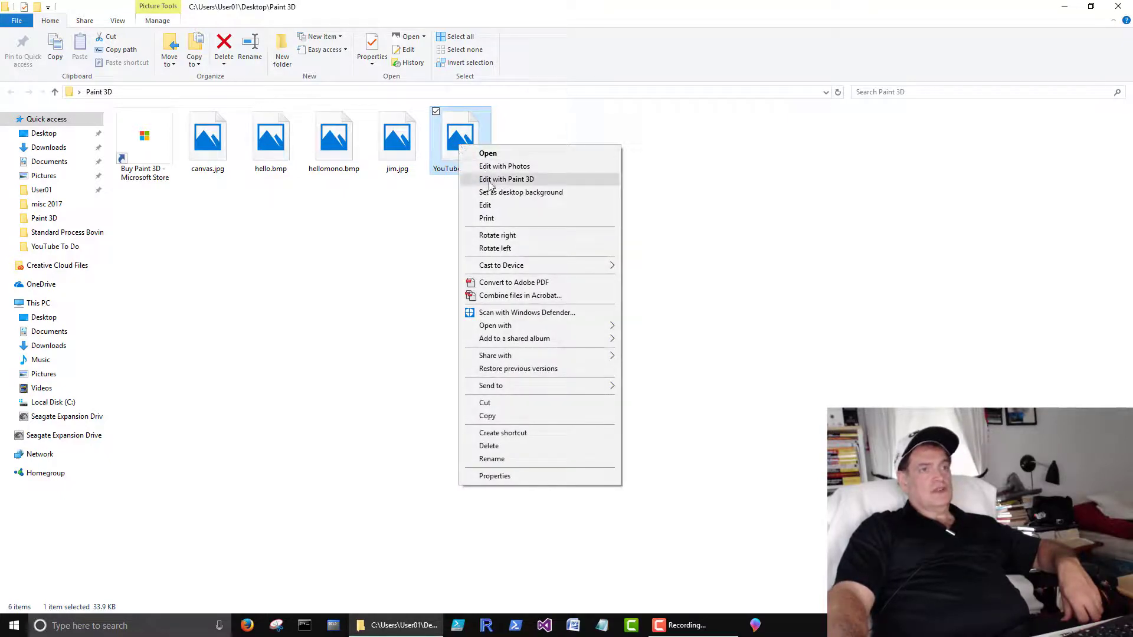
click(519, 180)
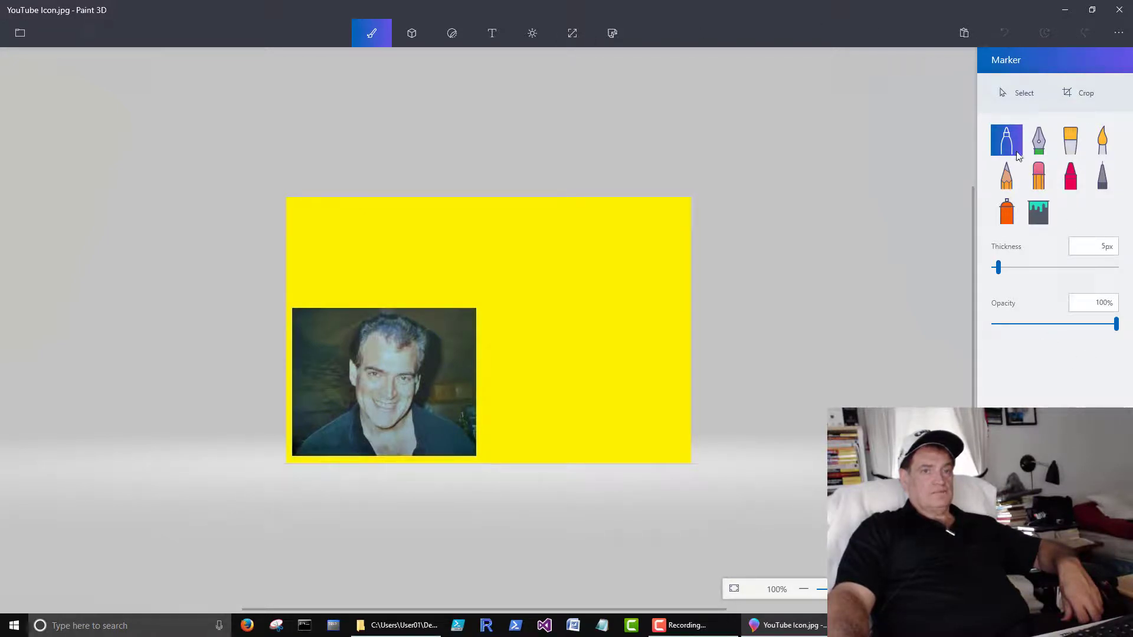
click(1118, 12)
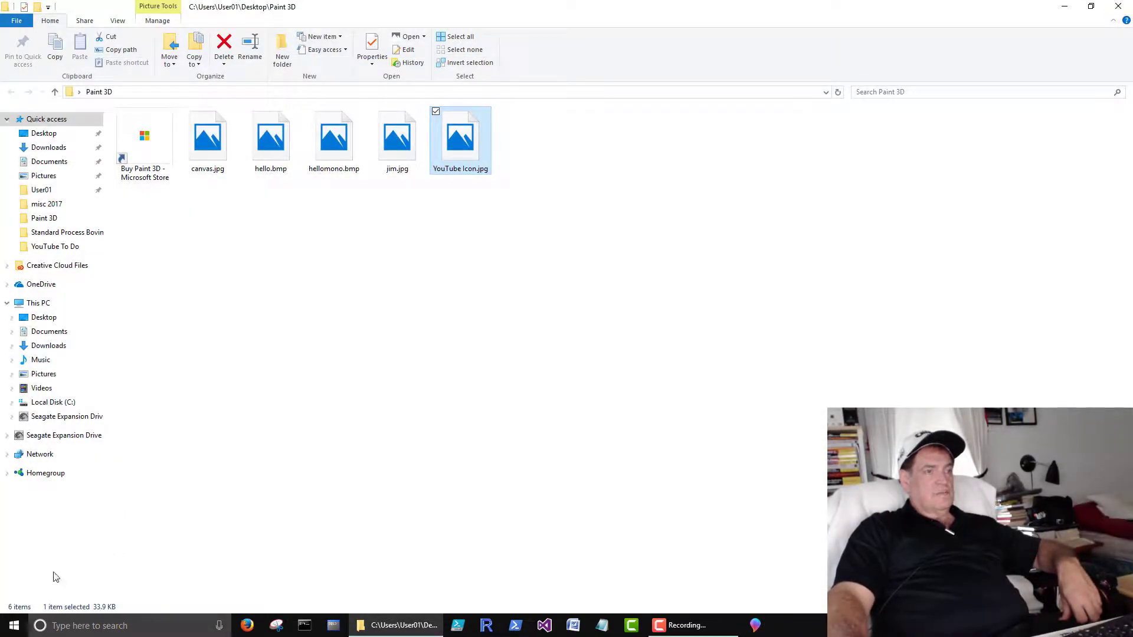
Step: Launch Paint 3D from the Start menu's app list under P
click(14, 626)
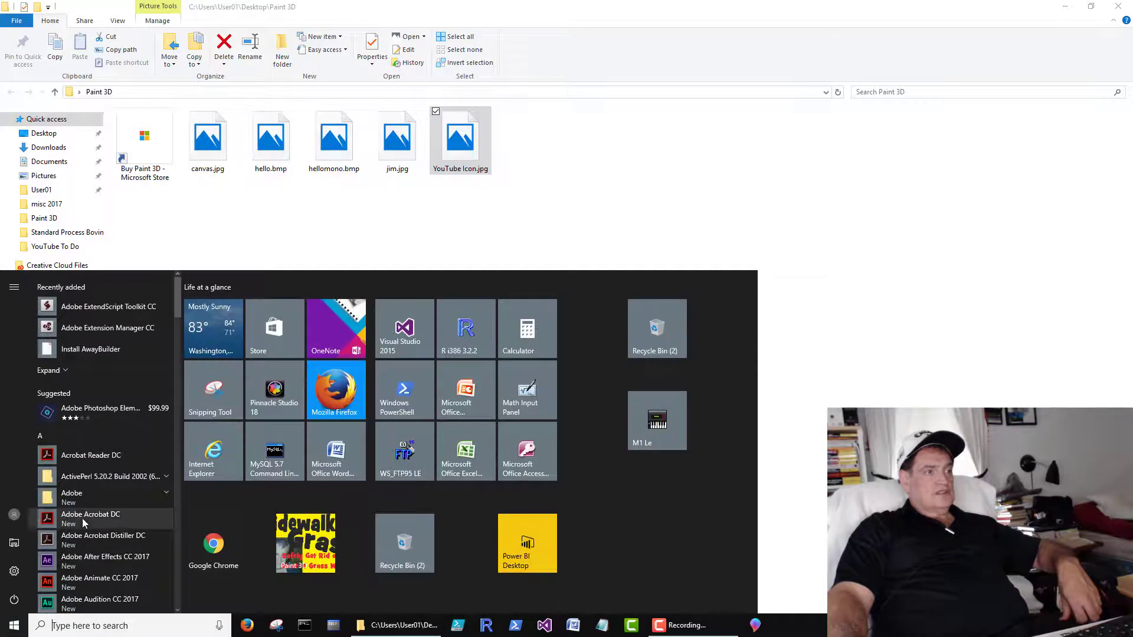
scroll(80, 449, down, 5)
scroll(80, 450, down, 15)
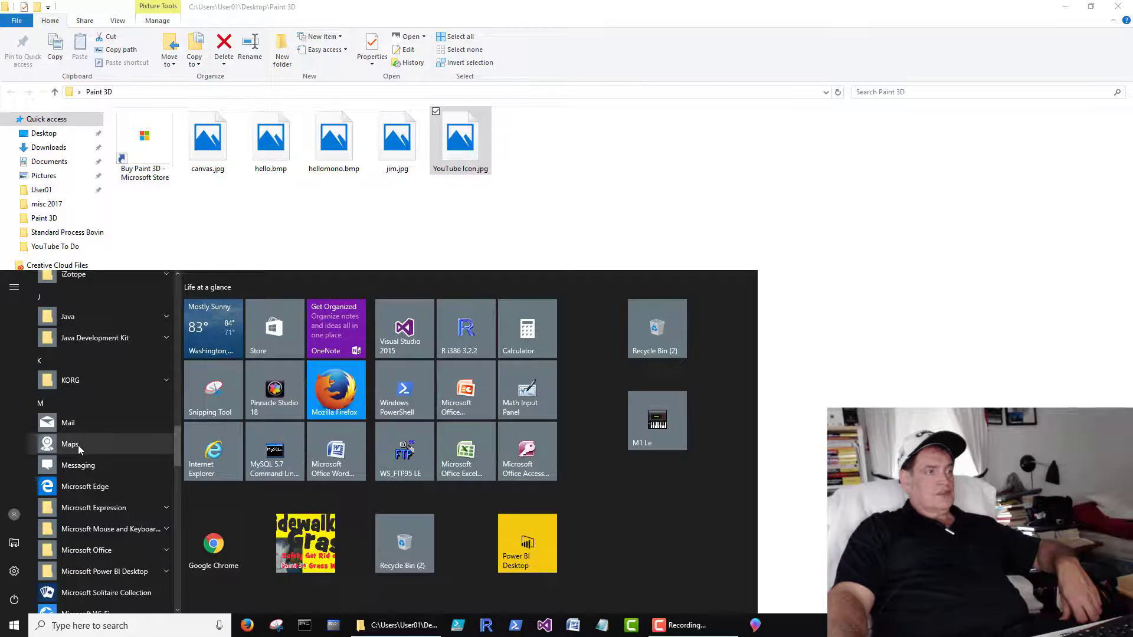
scroll(78, 447, down, 10)
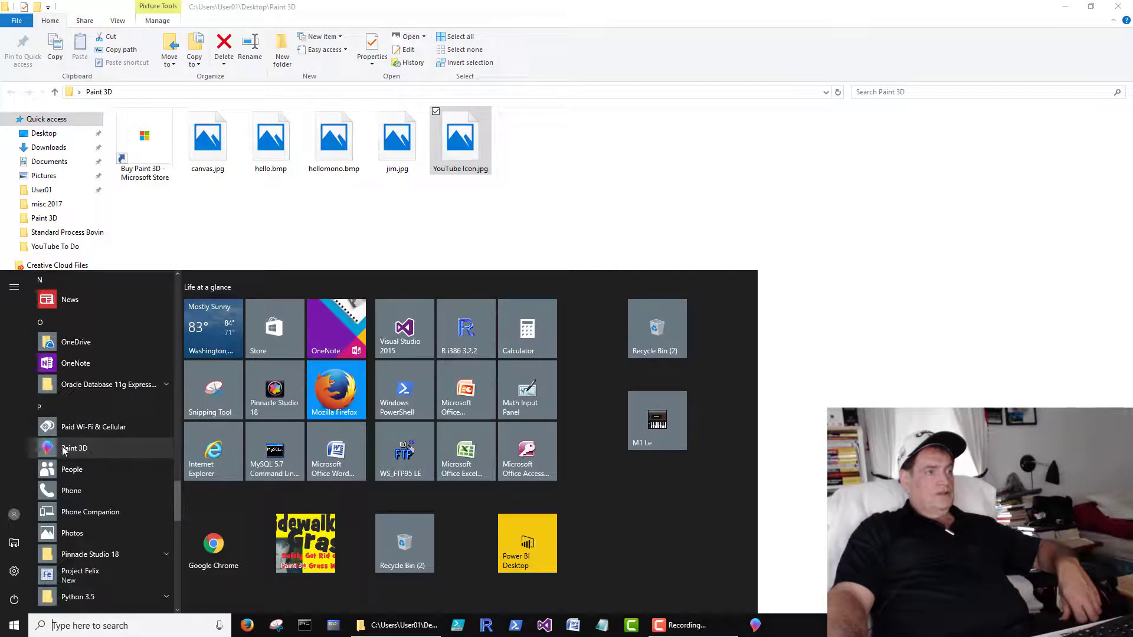
click(91, 447)
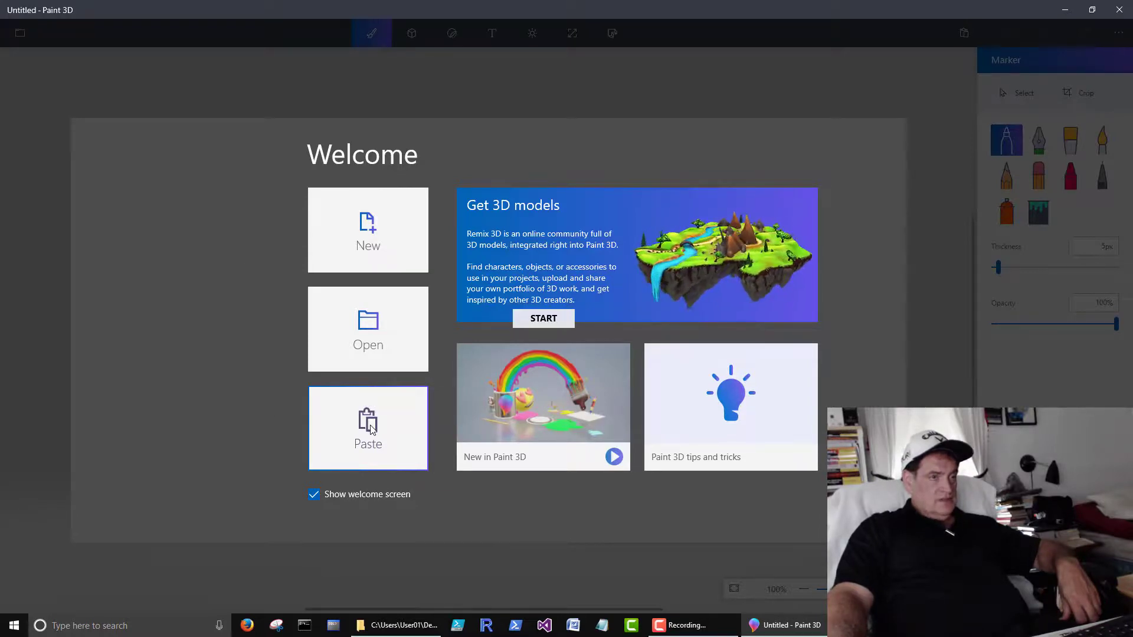
Step: Start a New canvas and cycle through 3D shapes, 2D shapes, Text, Effects and Canvas, then Brushes
click(364, 231)
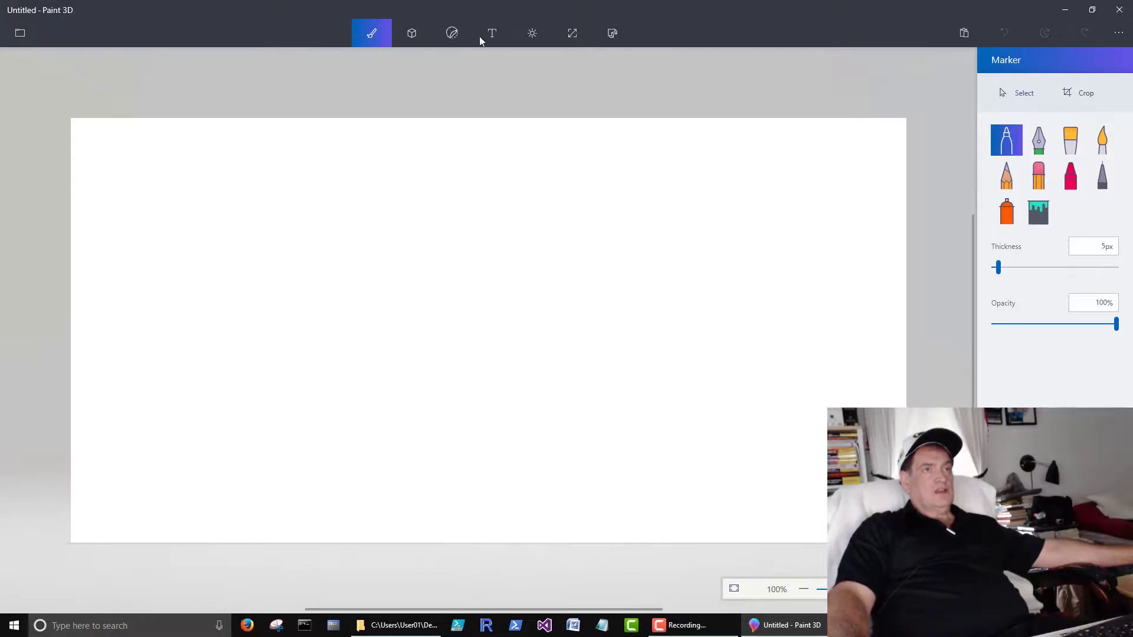
click(411, 33)
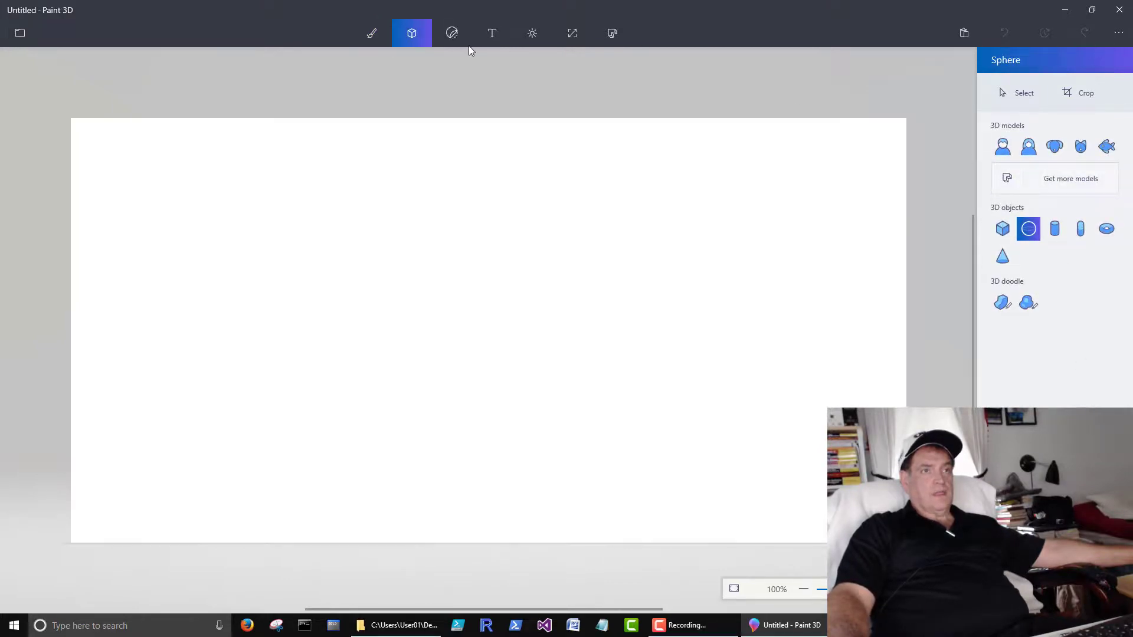
click(452, 35)
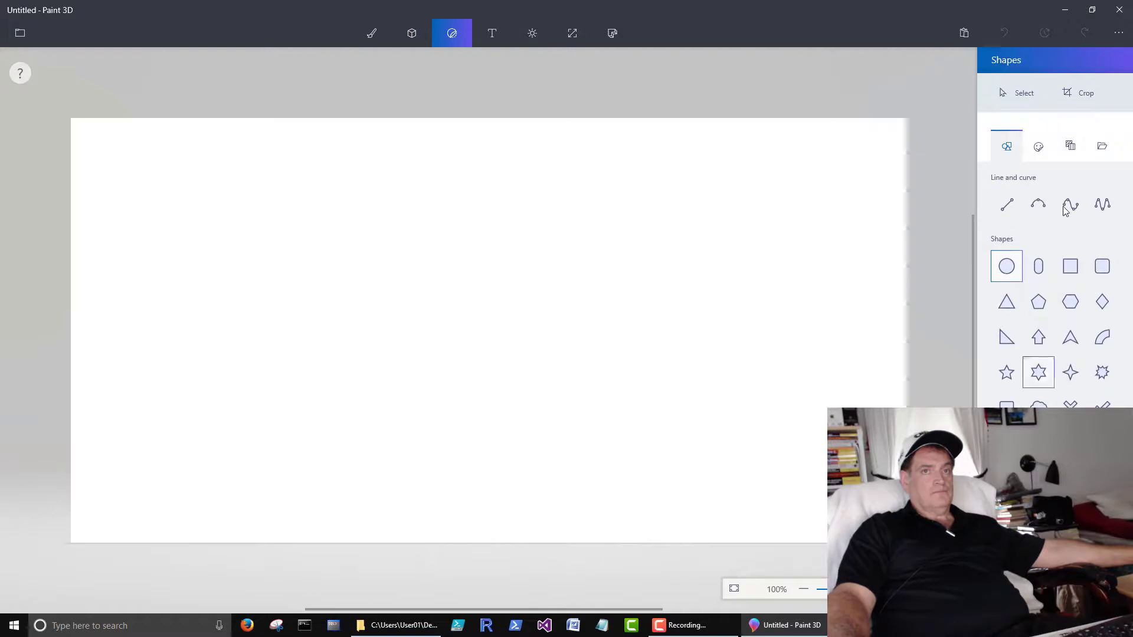
click(493, 34)
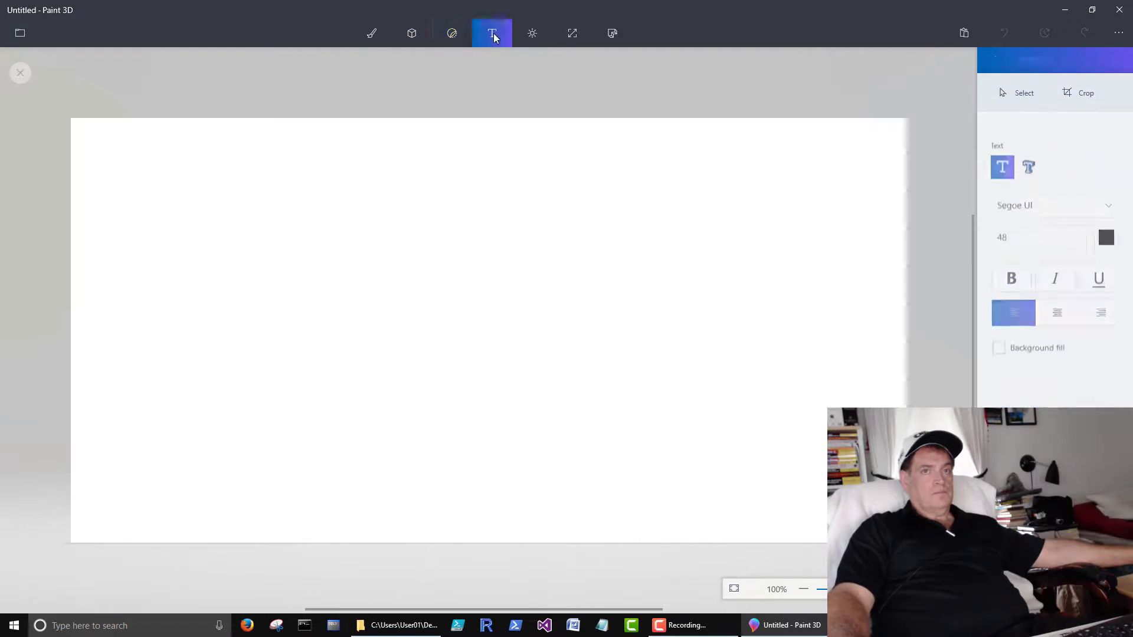
click(532, 33)
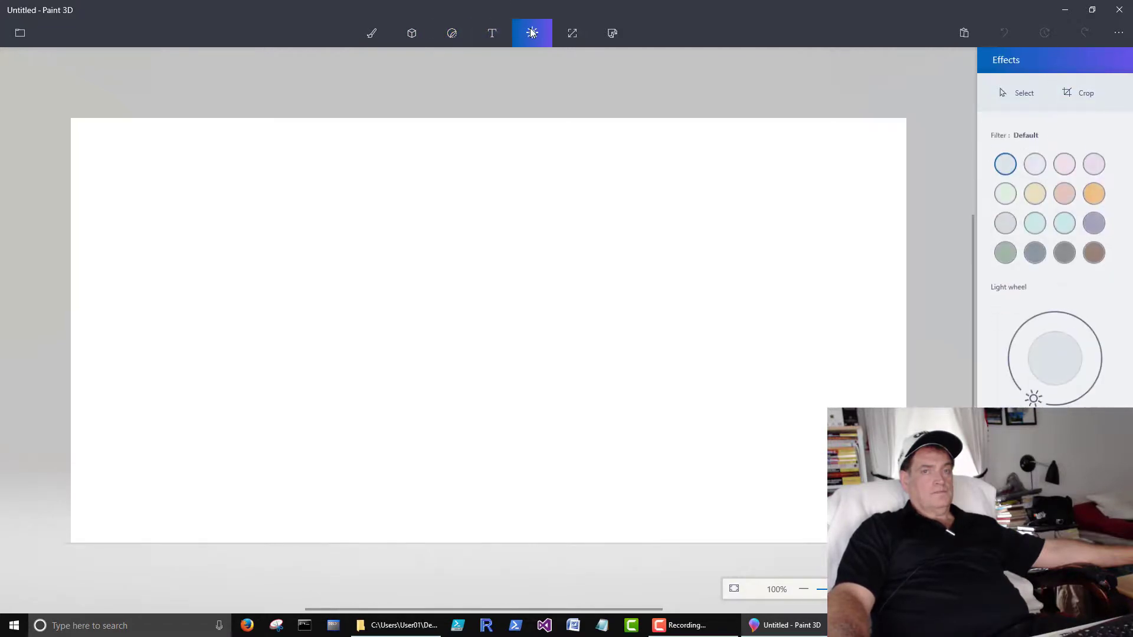
click(574, 34)
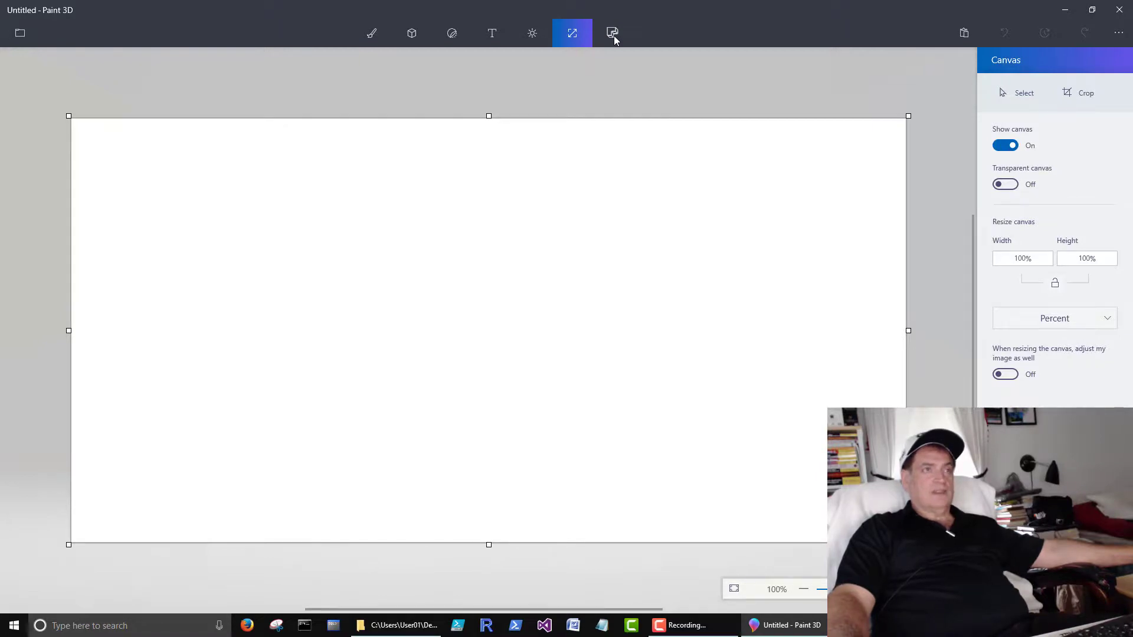
click(382, 40)
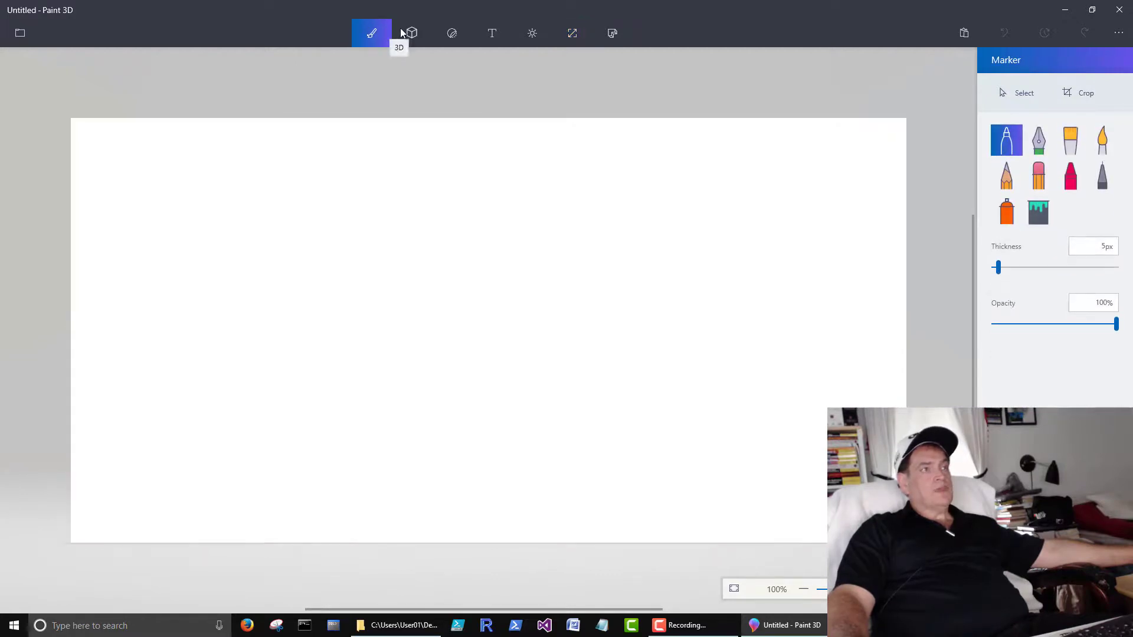
Step: Open Menu > Export file > Other, inspect the Save as type list, then cancel without exporting
click(22, 34)
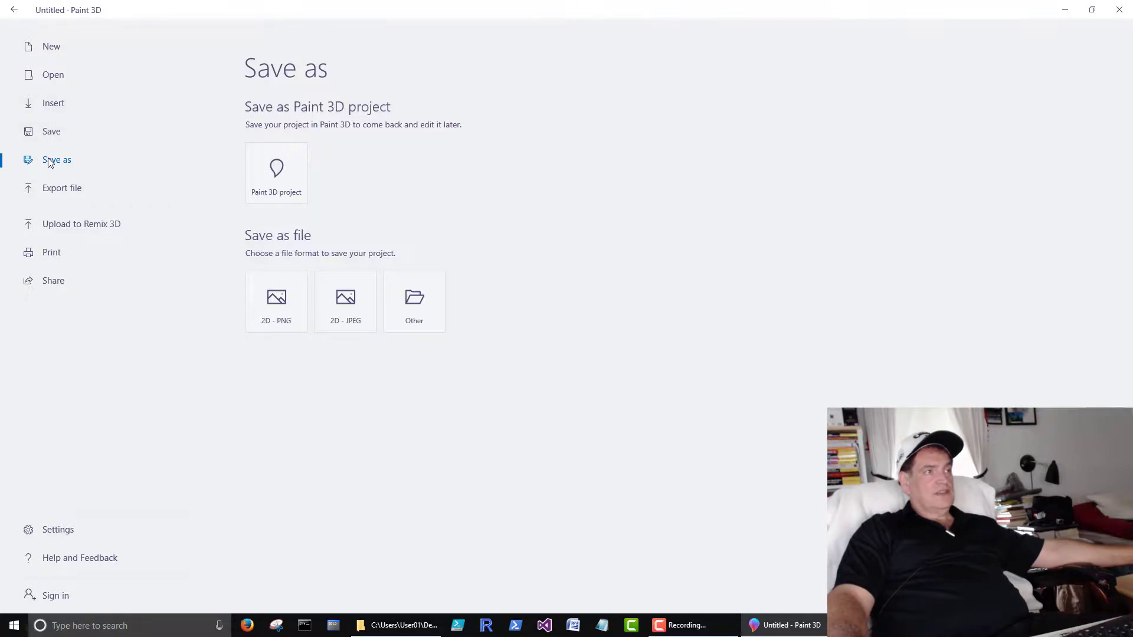
click(70, 193)
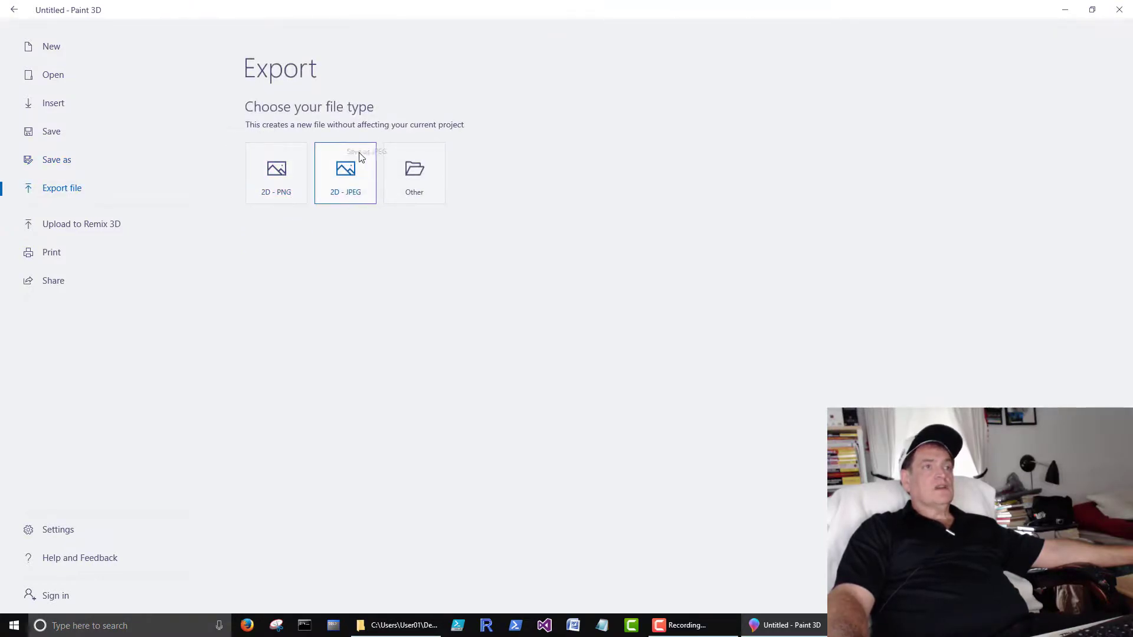
click(415, 171)
click(553, 273)
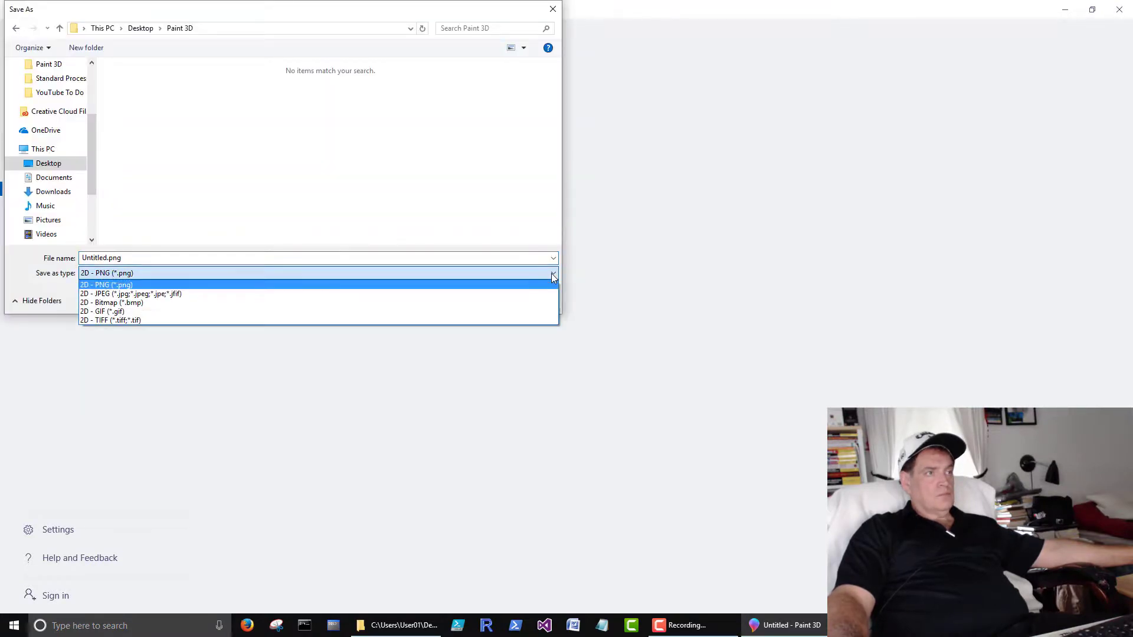
click(553, 275)
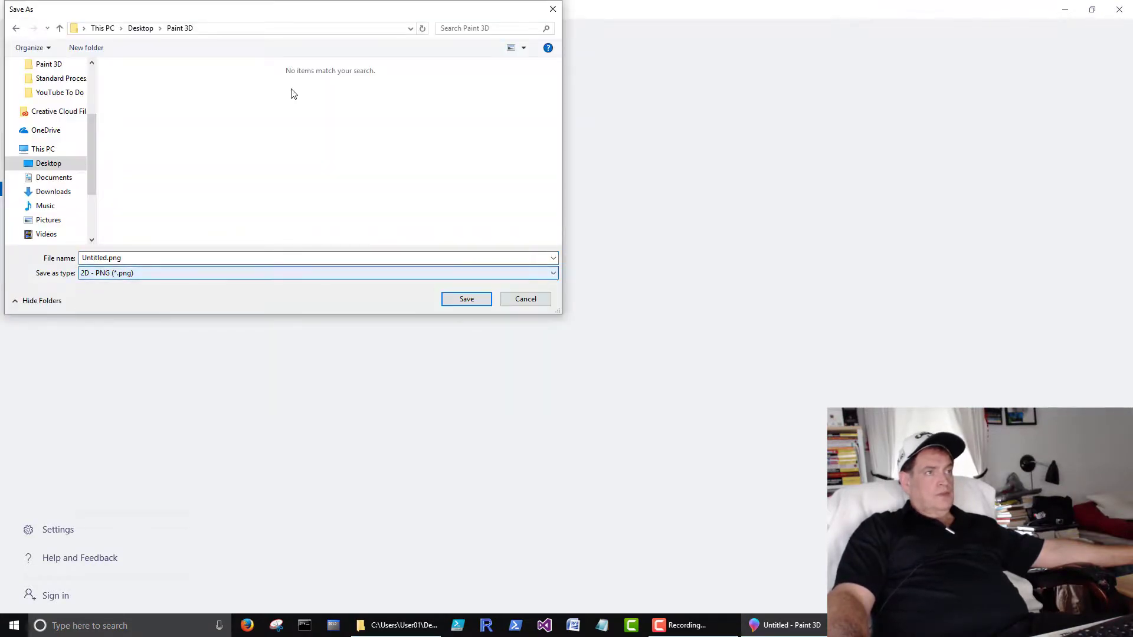
mouse_move(186, 8)
mouse_down()
mouse_move(214, 34)
mouse_move(416, 125)
mouse_move(427, 227)
mouse_up()
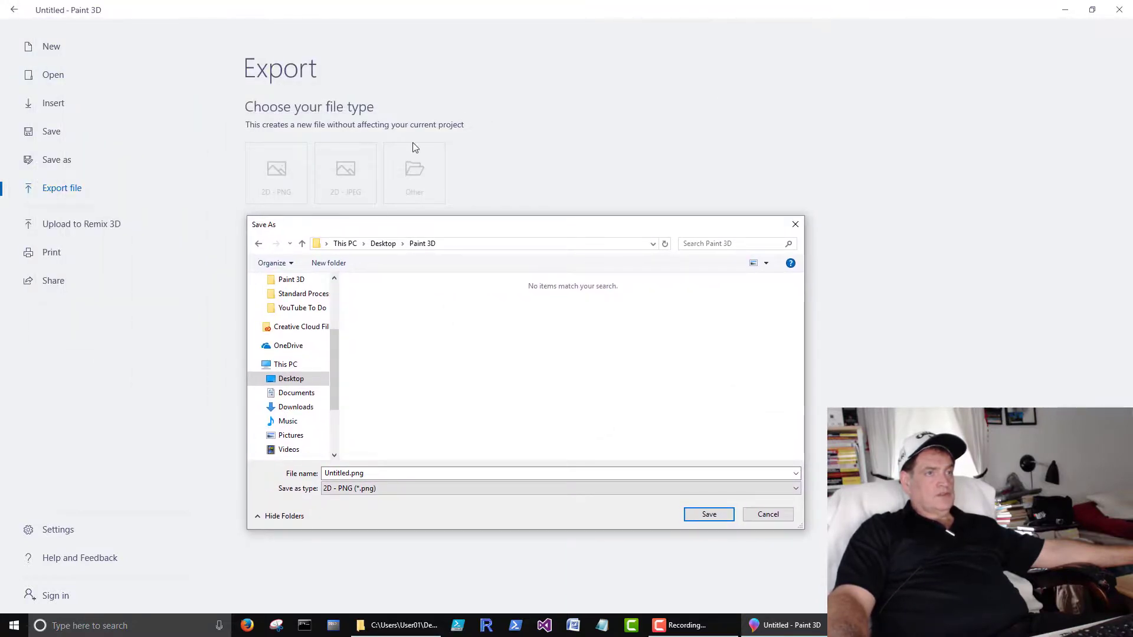
click(793, 489)
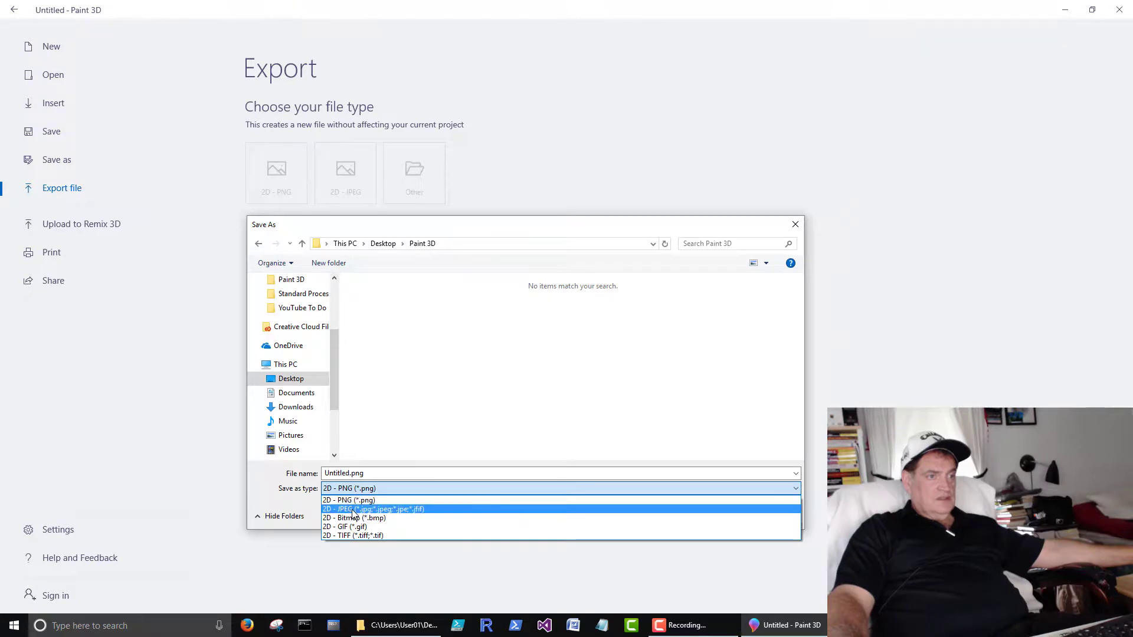
click(293, 511)
click(766, 514)
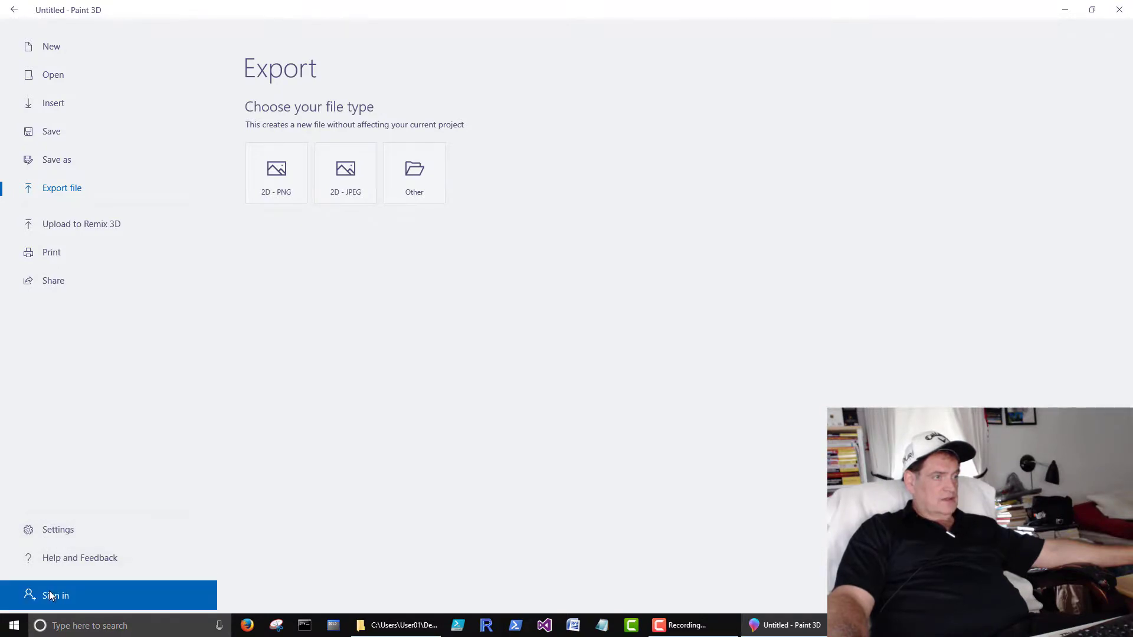
Step: In Settings, toggle Show perspective off and back on, and try higher display quality before returning to Normal
click(51, 534)
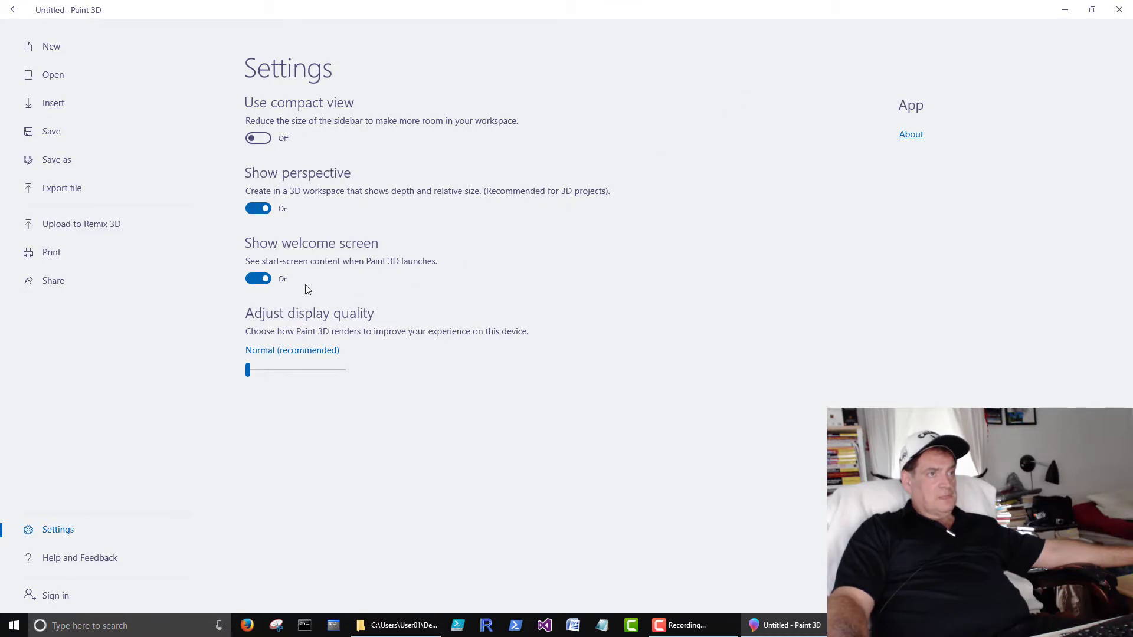
click(272, 204)
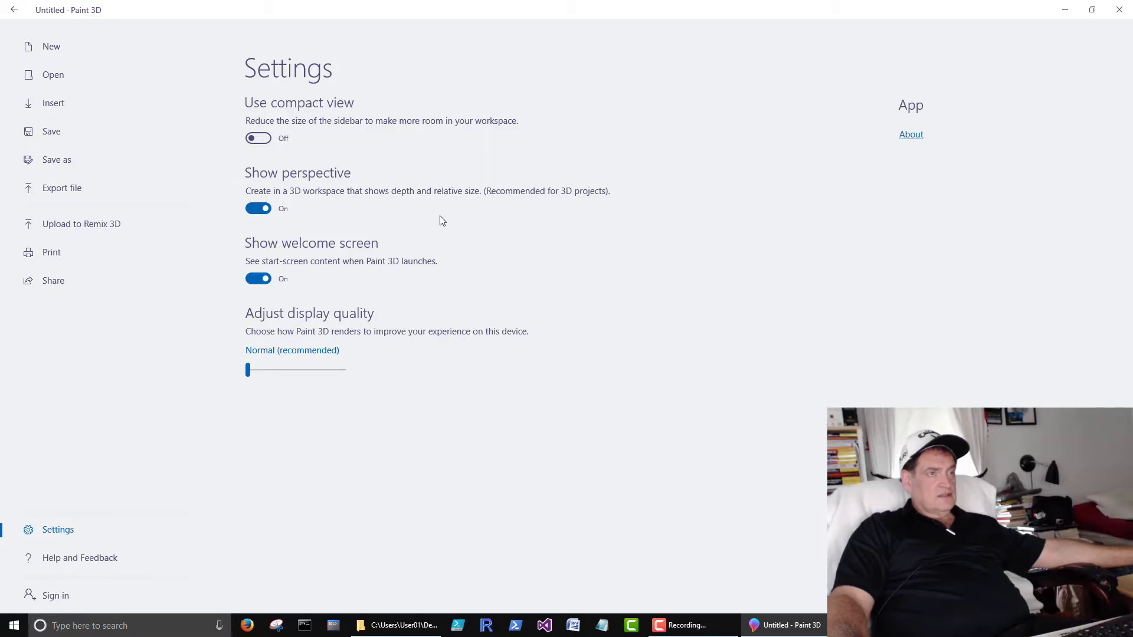
click(282, 212)
click(280, 210)
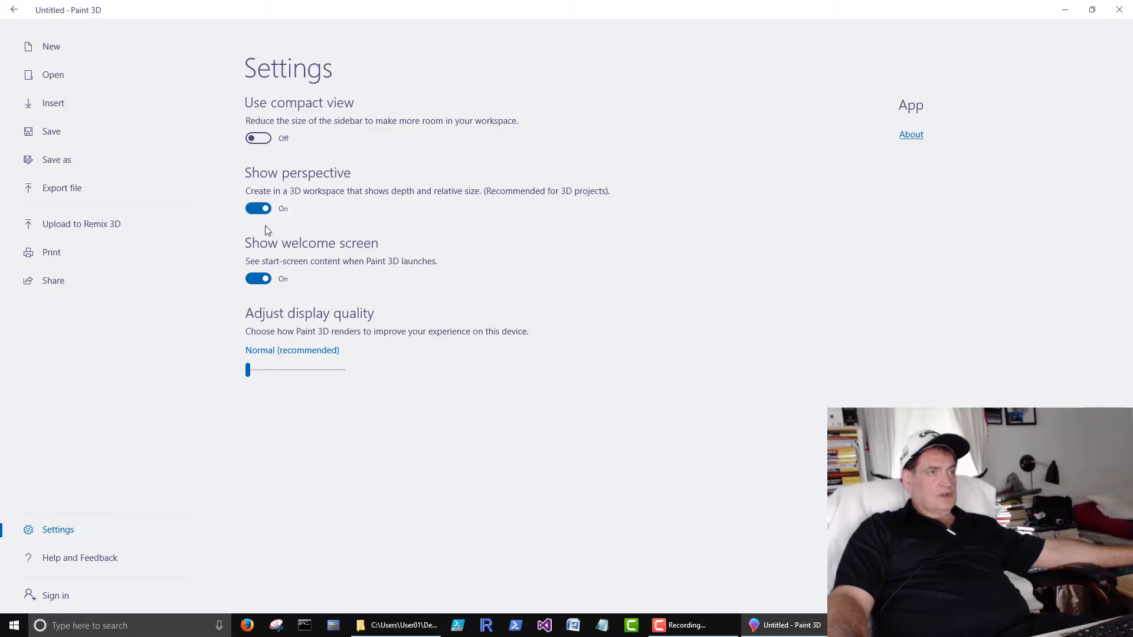
click(281, 210)
click(281, 210)
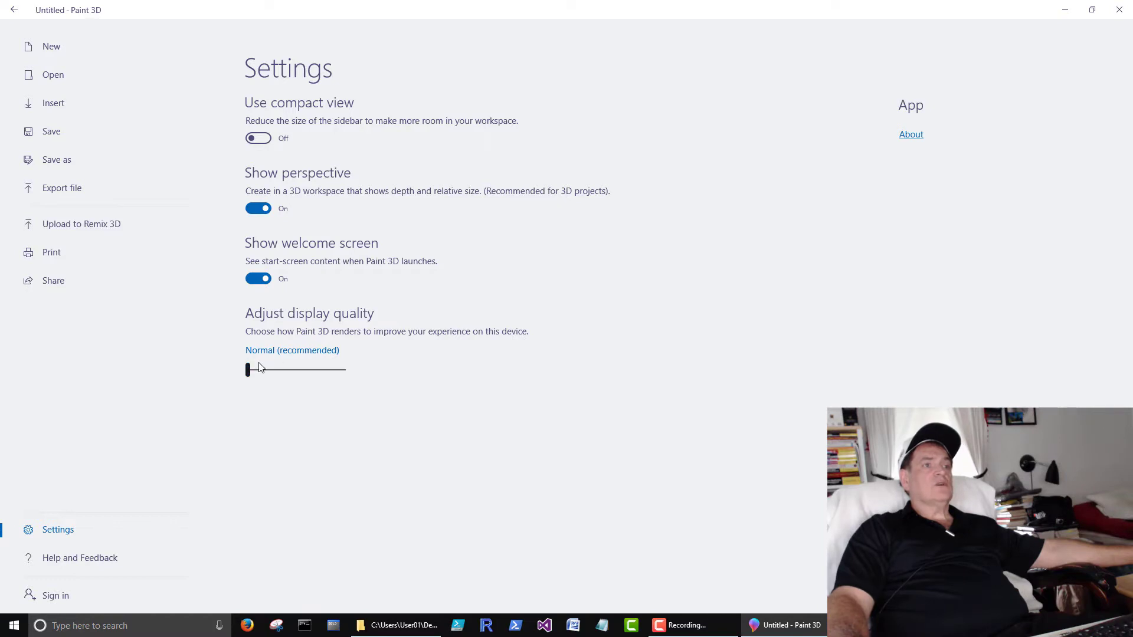
drag(249, 371, 333, 377)
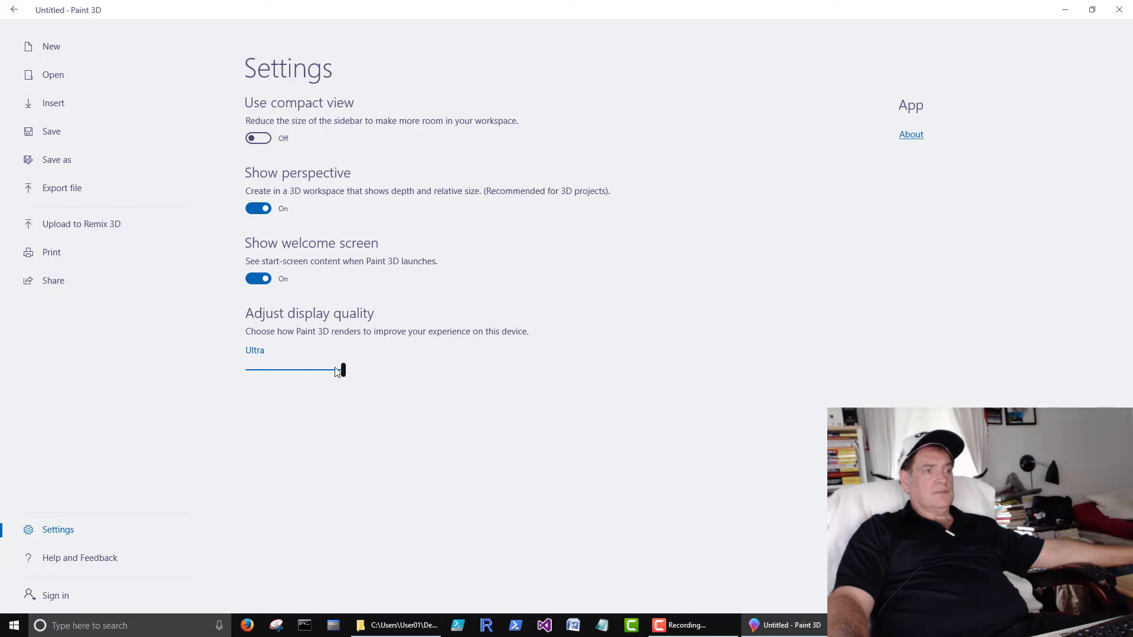
drag(327, 377, 197, 373)
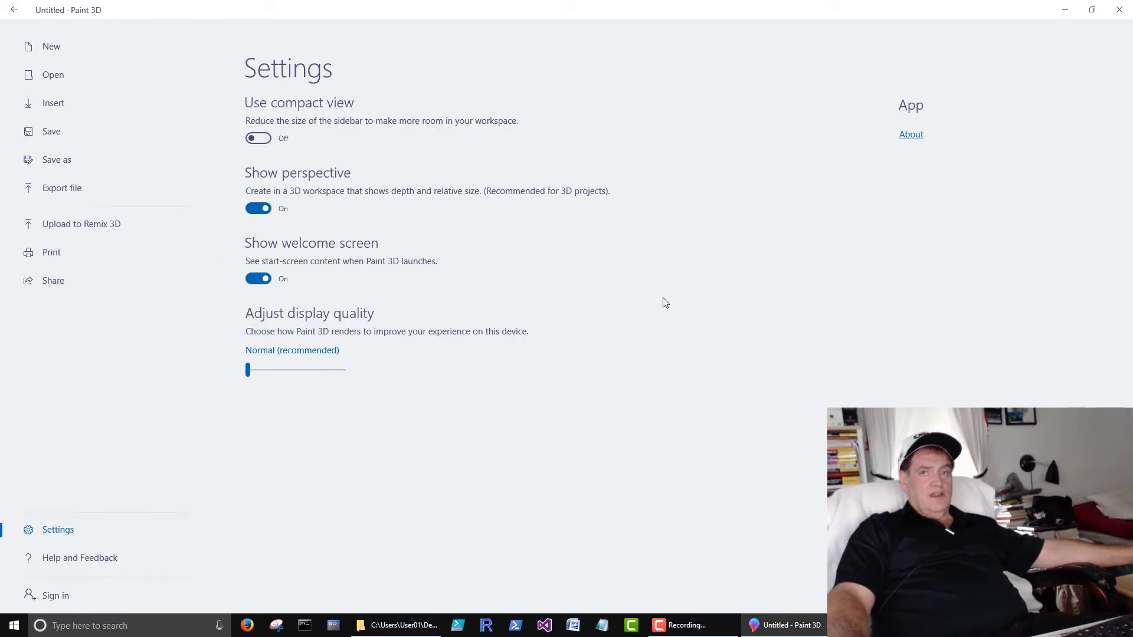
Step: Exit Settings back to the blank Untitled canvas
click(13, 10)
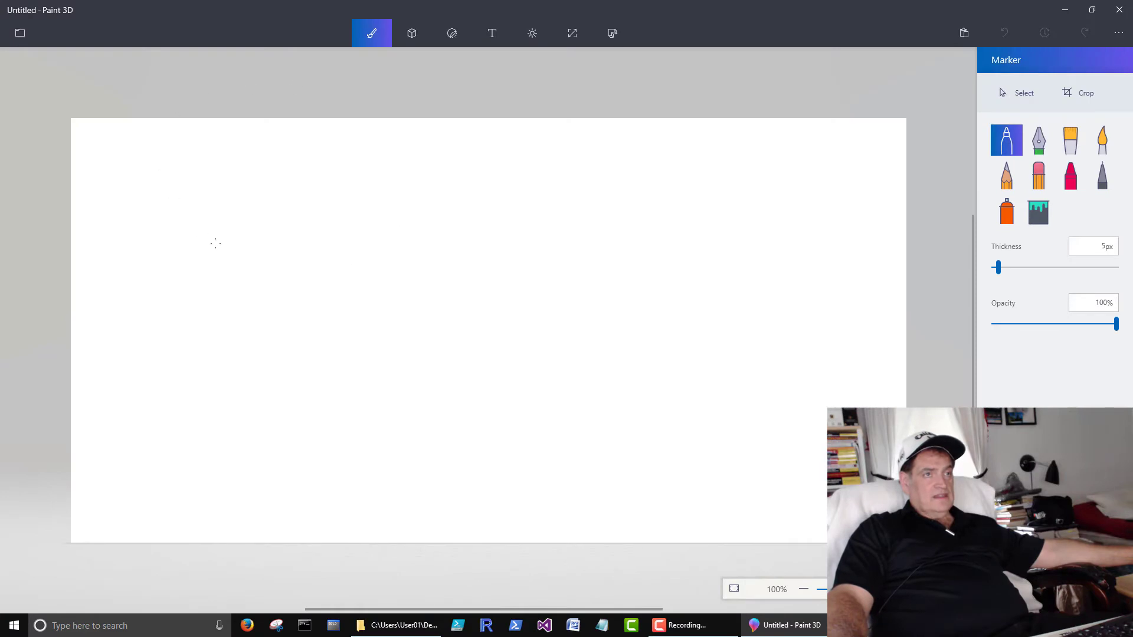